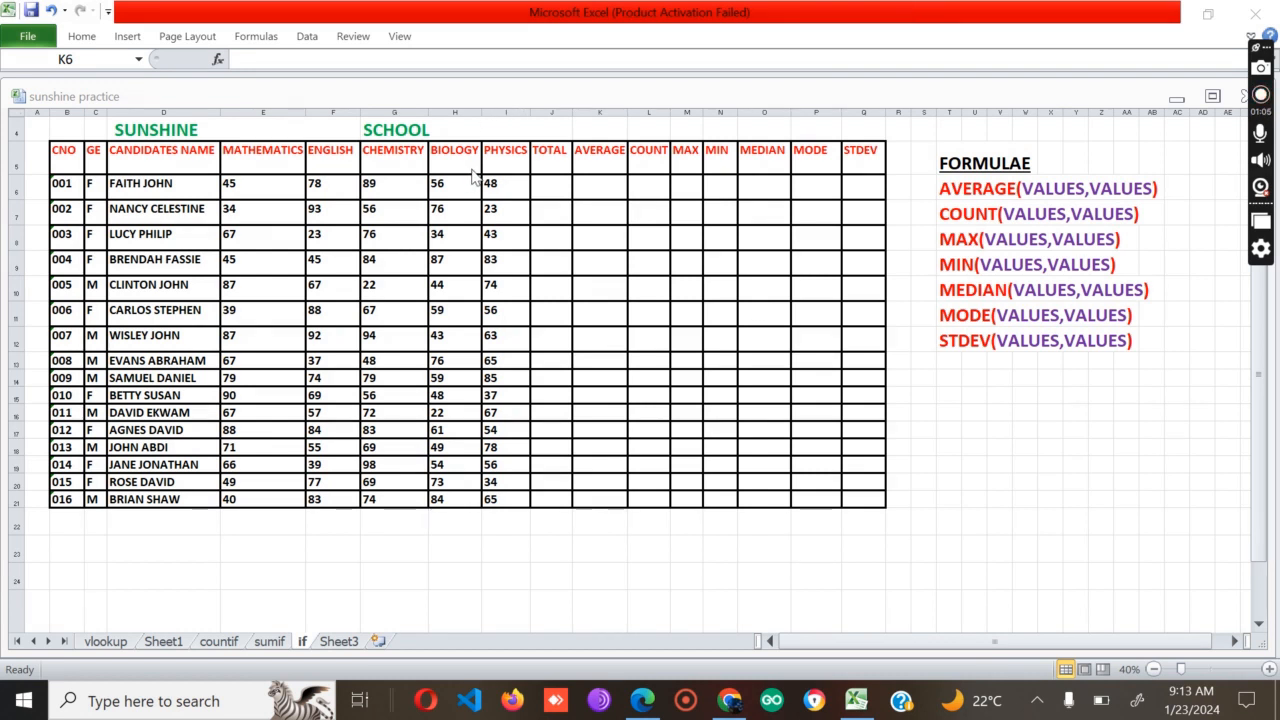
Set the font size of the range J5:Q21, from the TOTAL heading to the last STDEV row, to 26
left_click(597, 189)
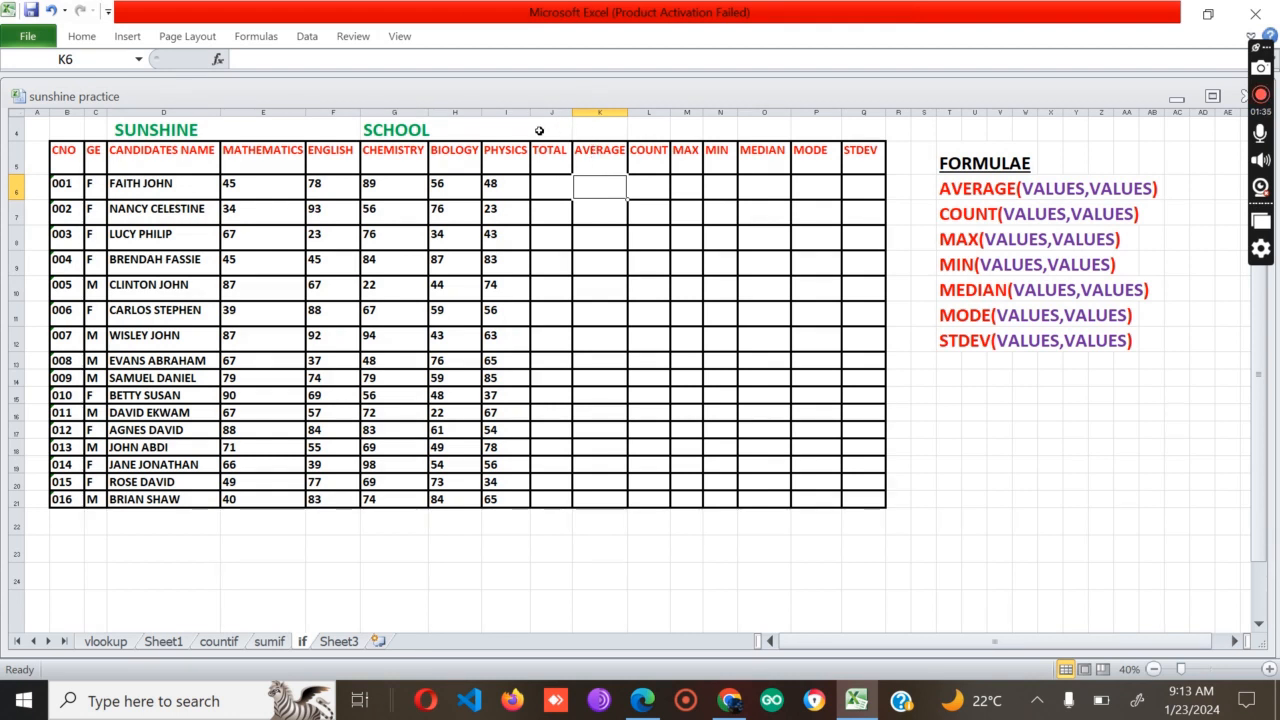
left_click_drag(554, 154, 880, 500)
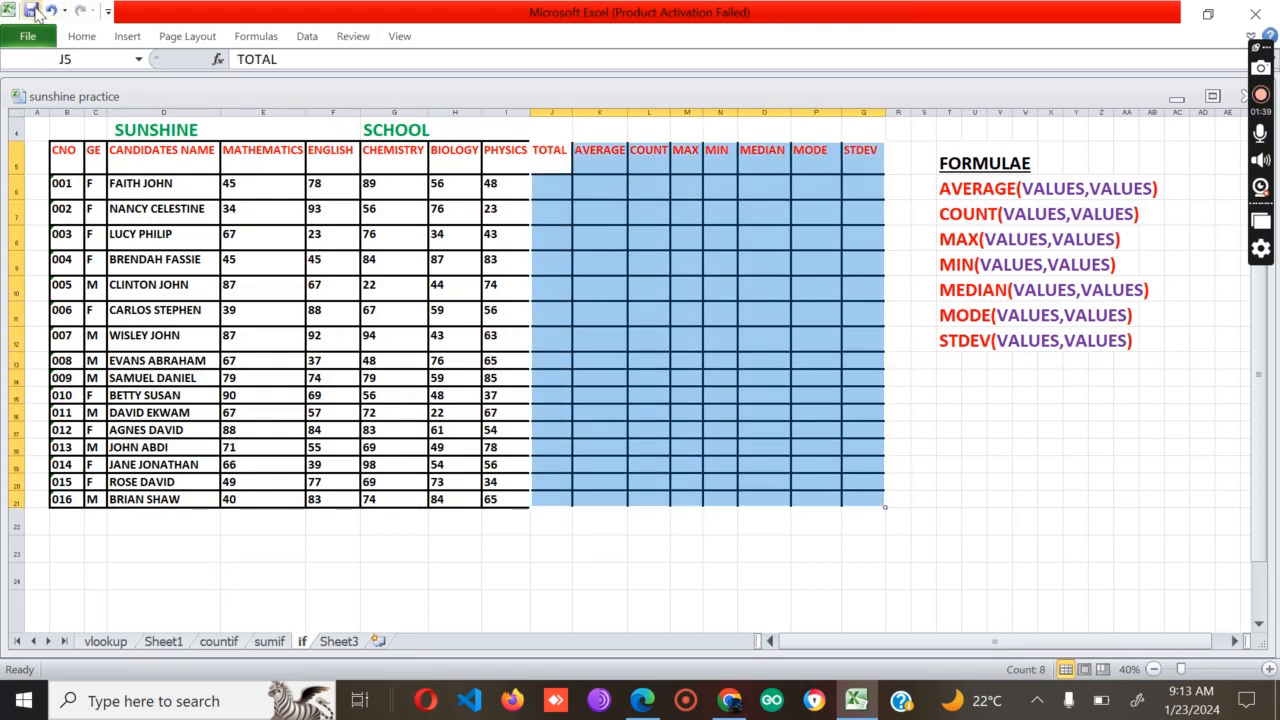
left_click(82, 36)
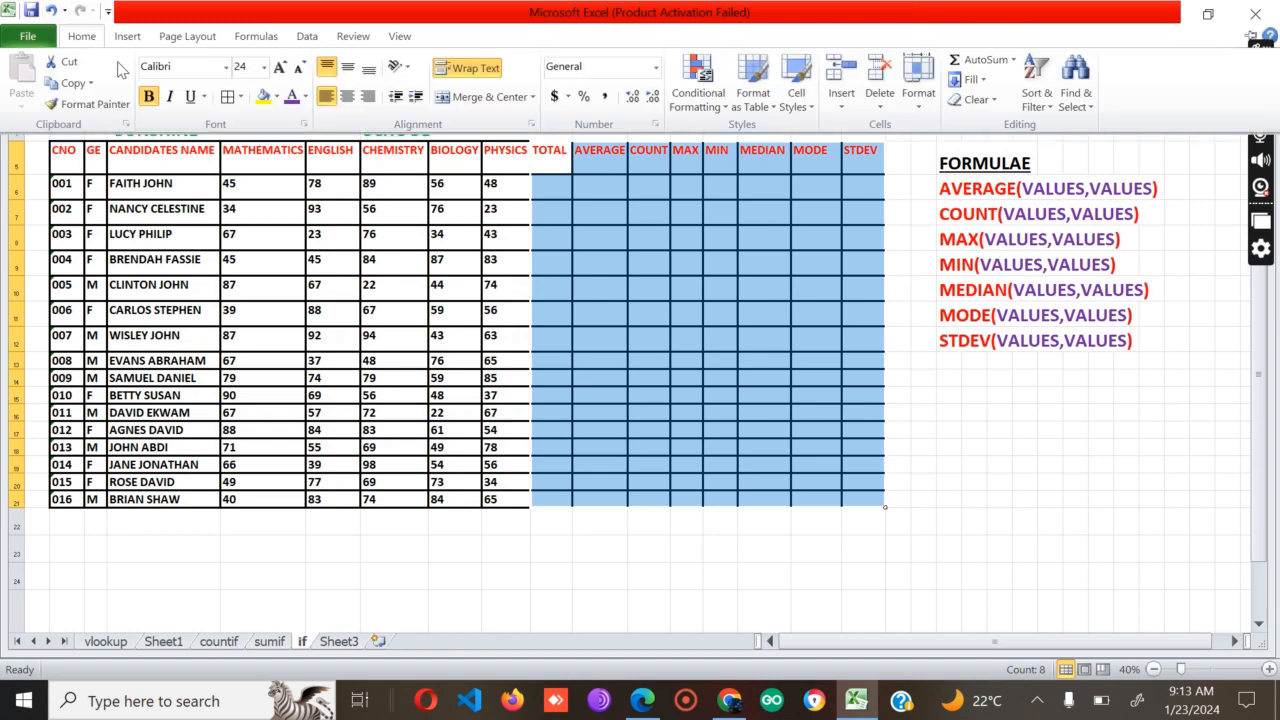
left_click(264, 68)
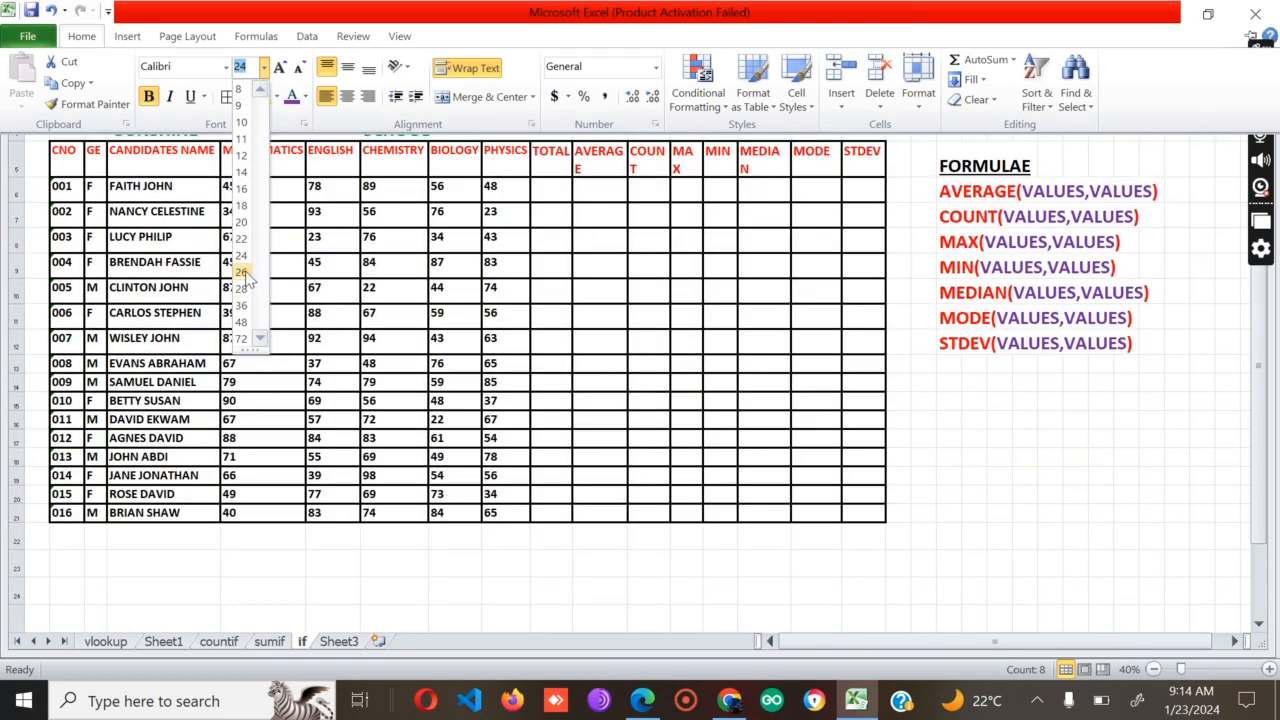
left_click(242, 272)
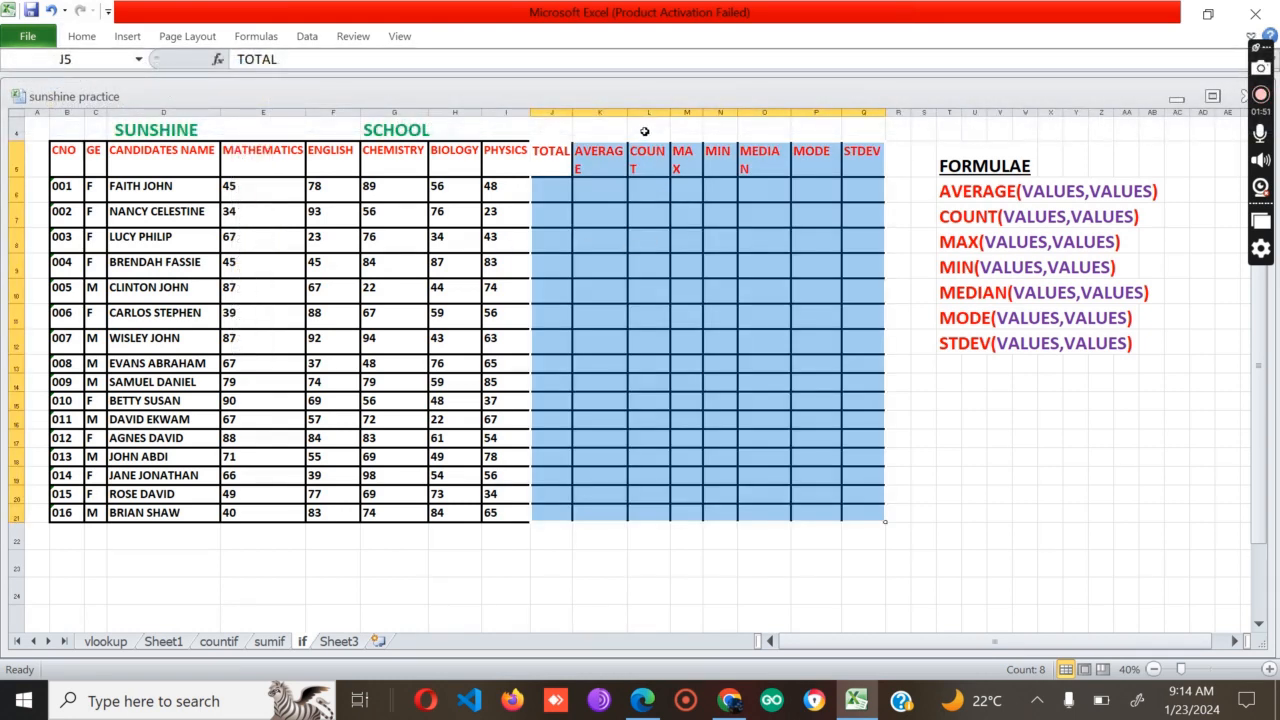
Widen column K so the AVERAGE heading fits on one line
left_click_drag(628, 113, 646, 113)
left_click(638, 126)
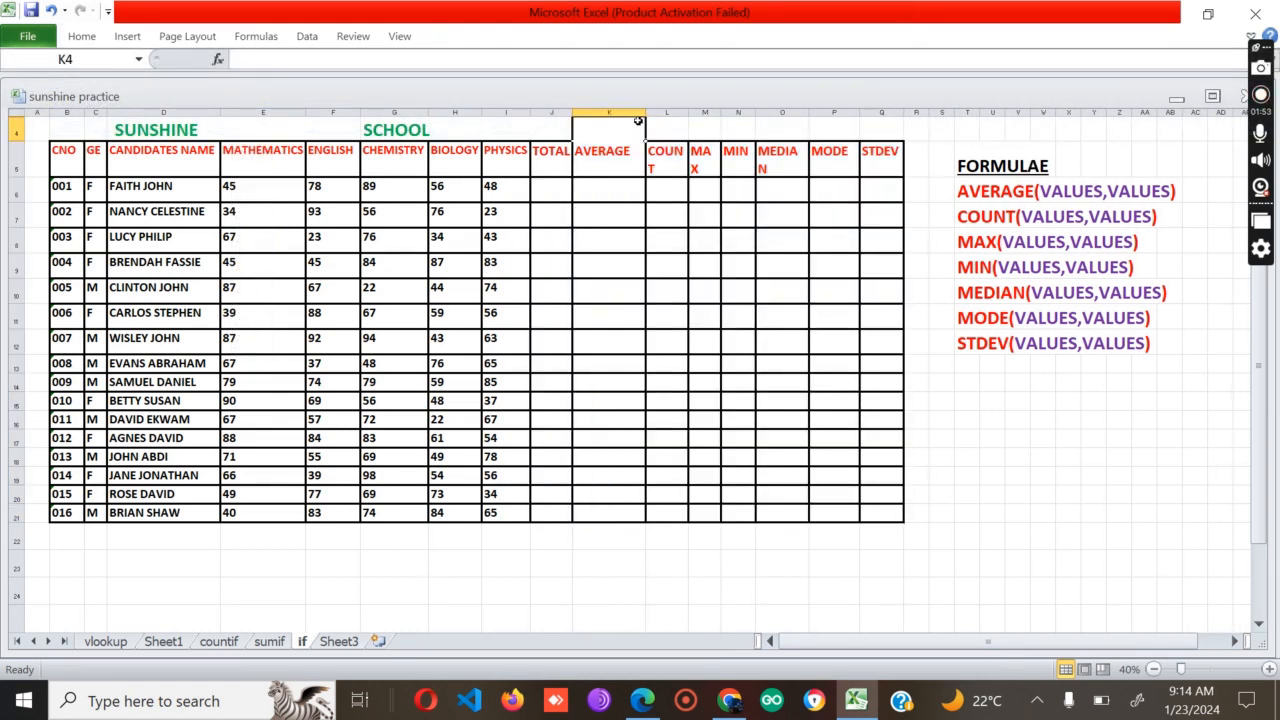
left_click(701, 311)
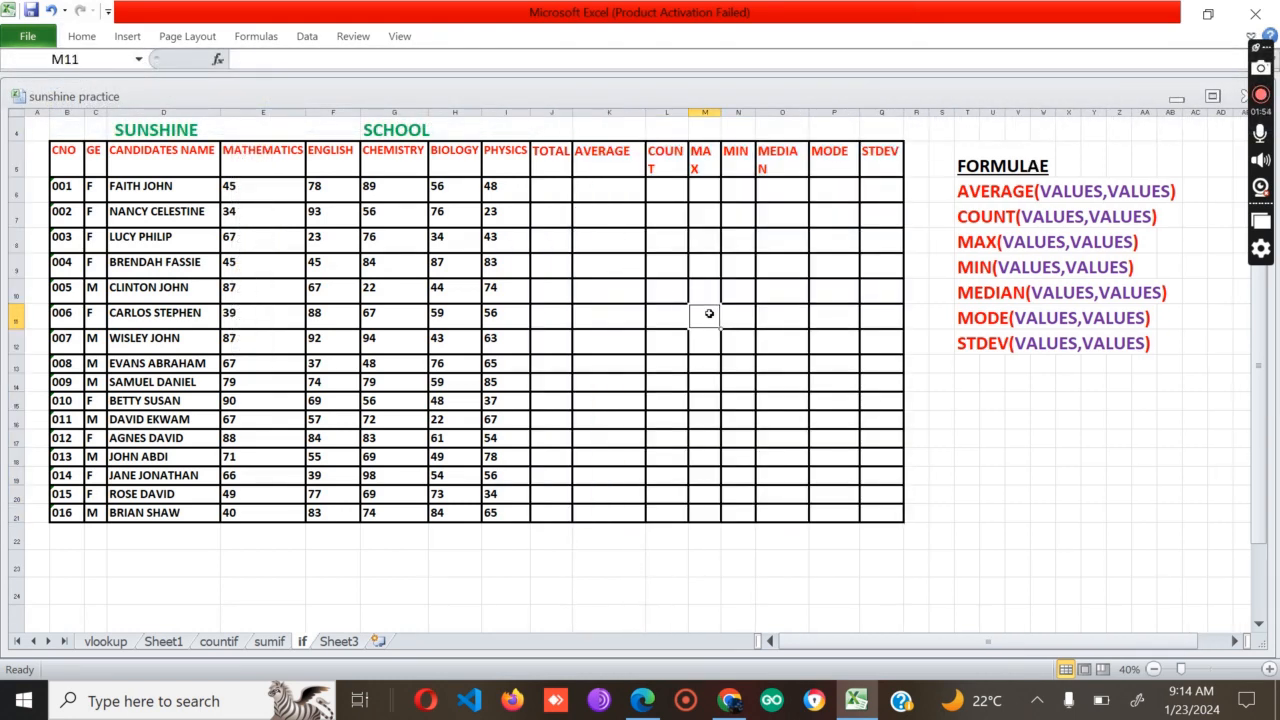
Enter the formula =AVERAGE(E6:I6) in cell K6 to average the first candidate's five subject marks
left_click(594, 188)
type("=")
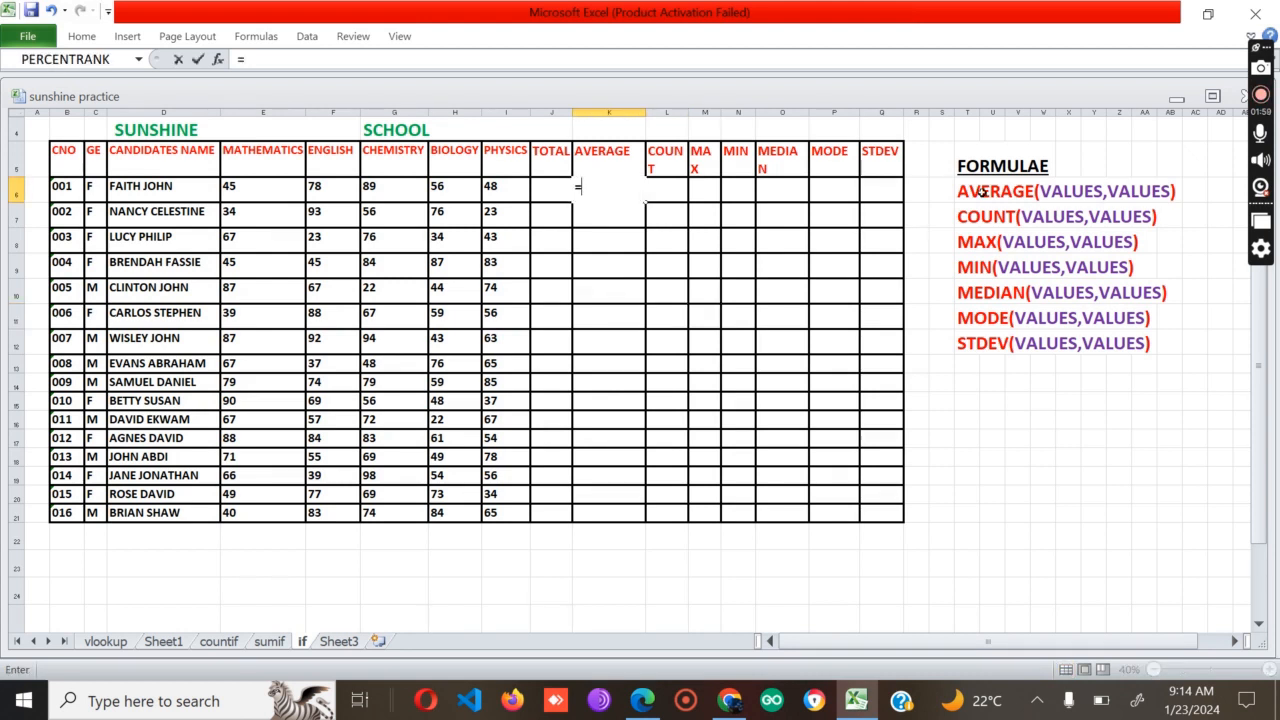
type("AVERAGE")
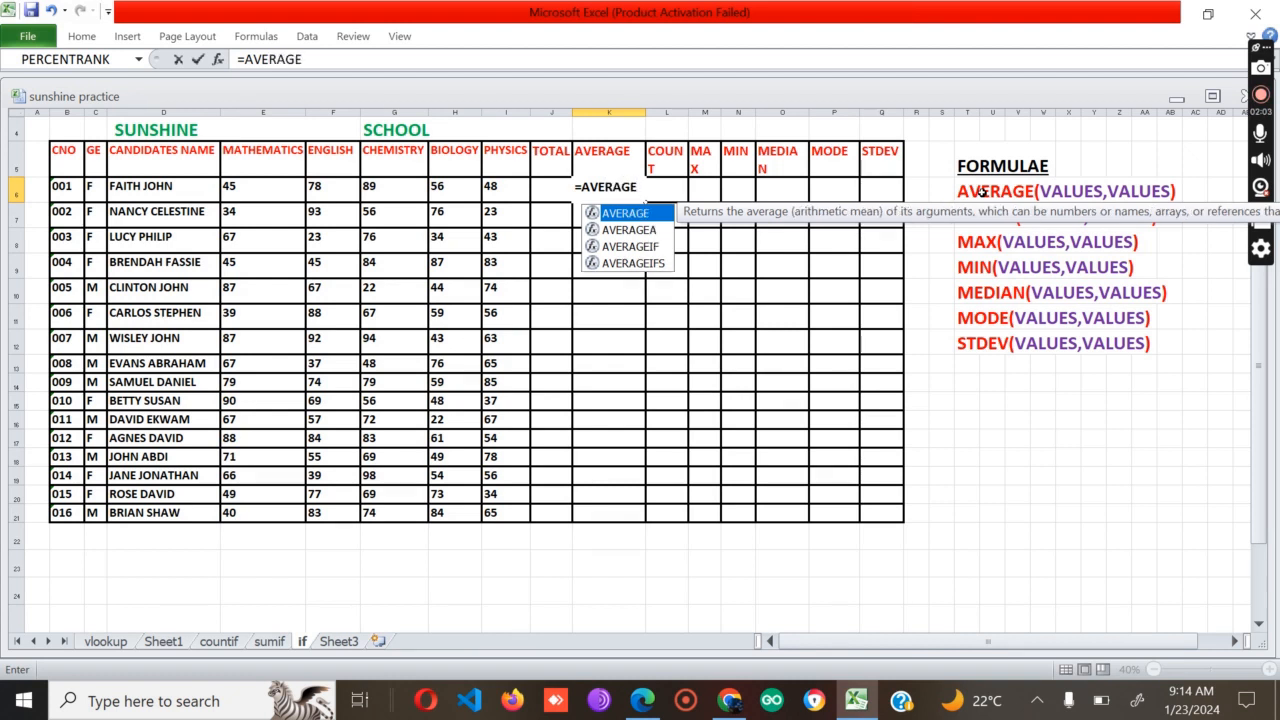
type("(")
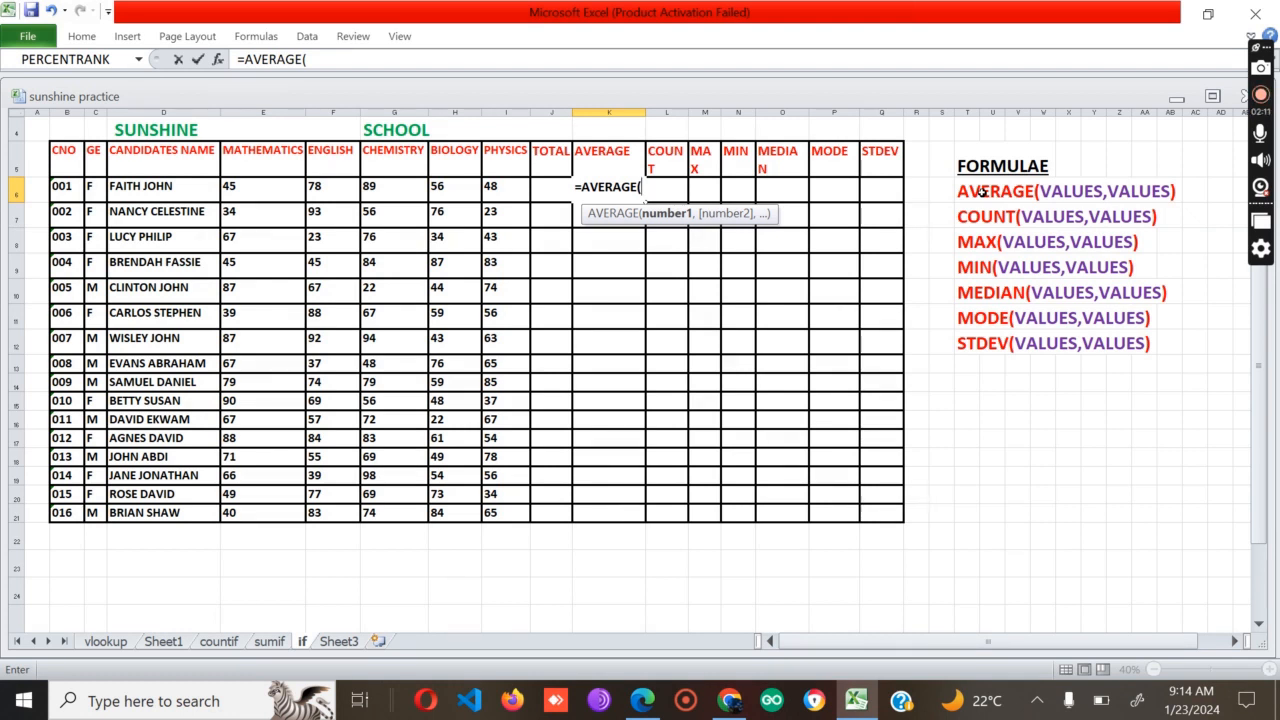
type("E")
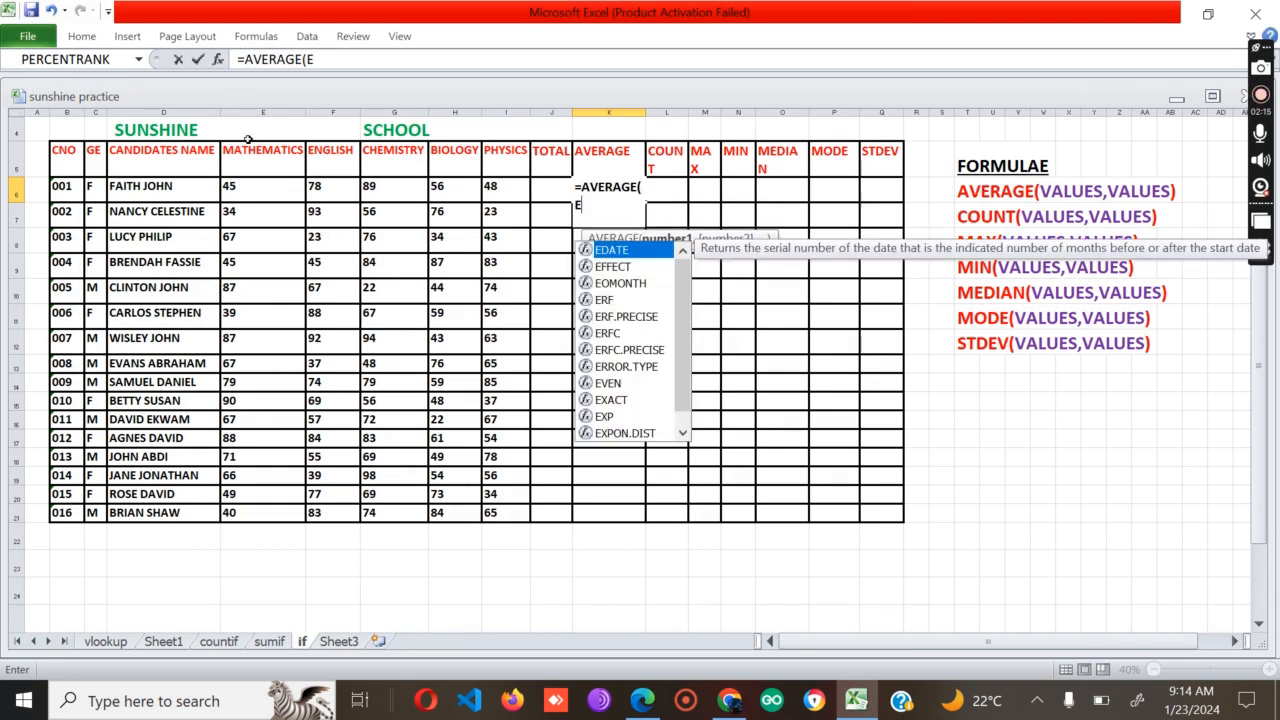
type("6")
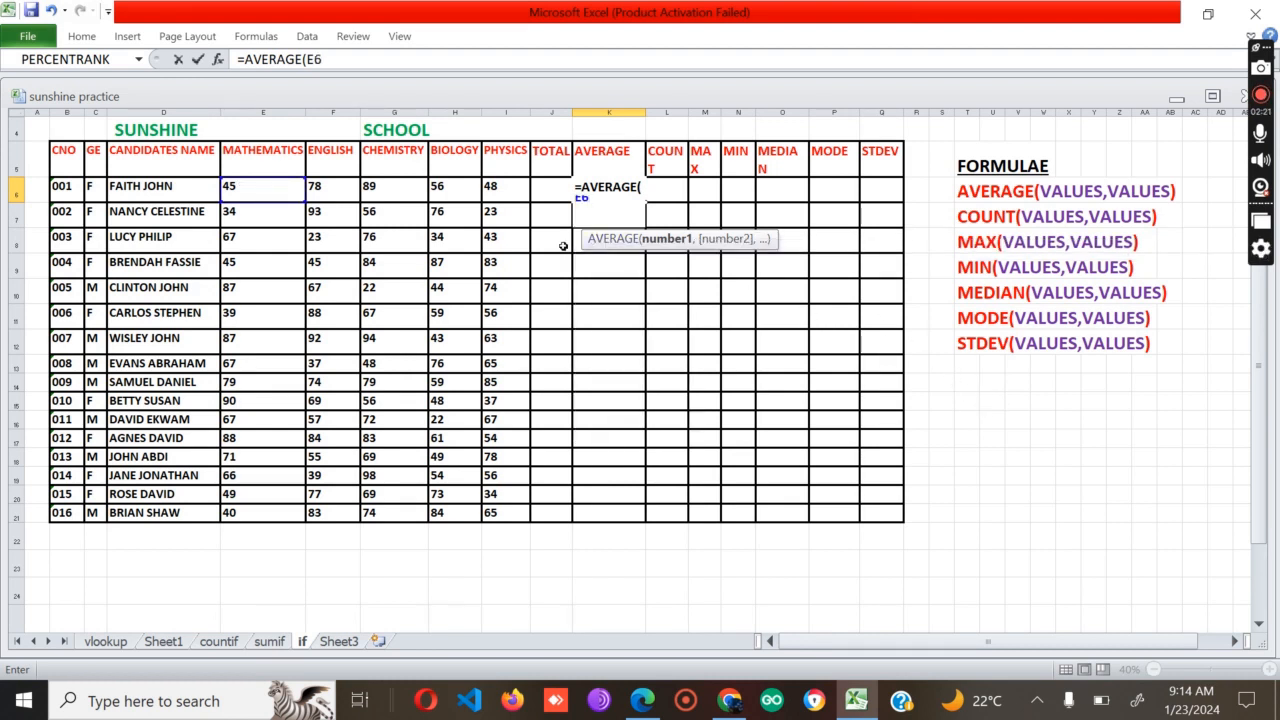
type(":I")
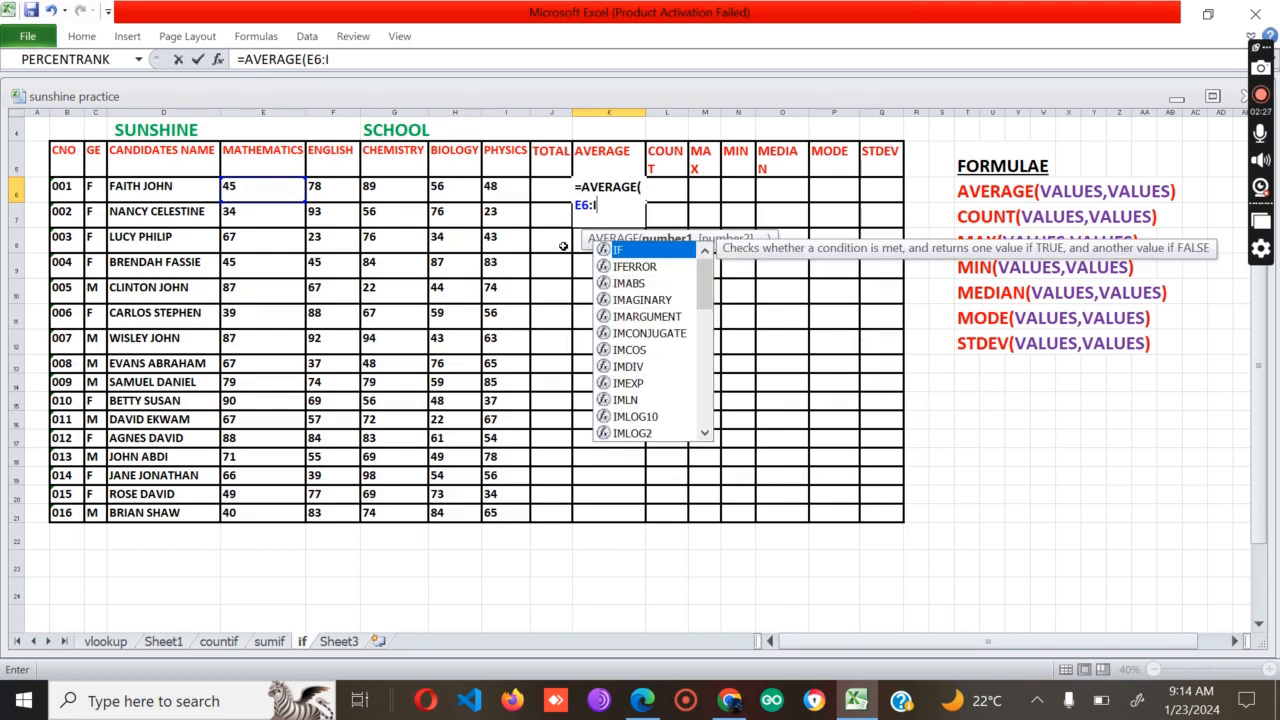
type("6")
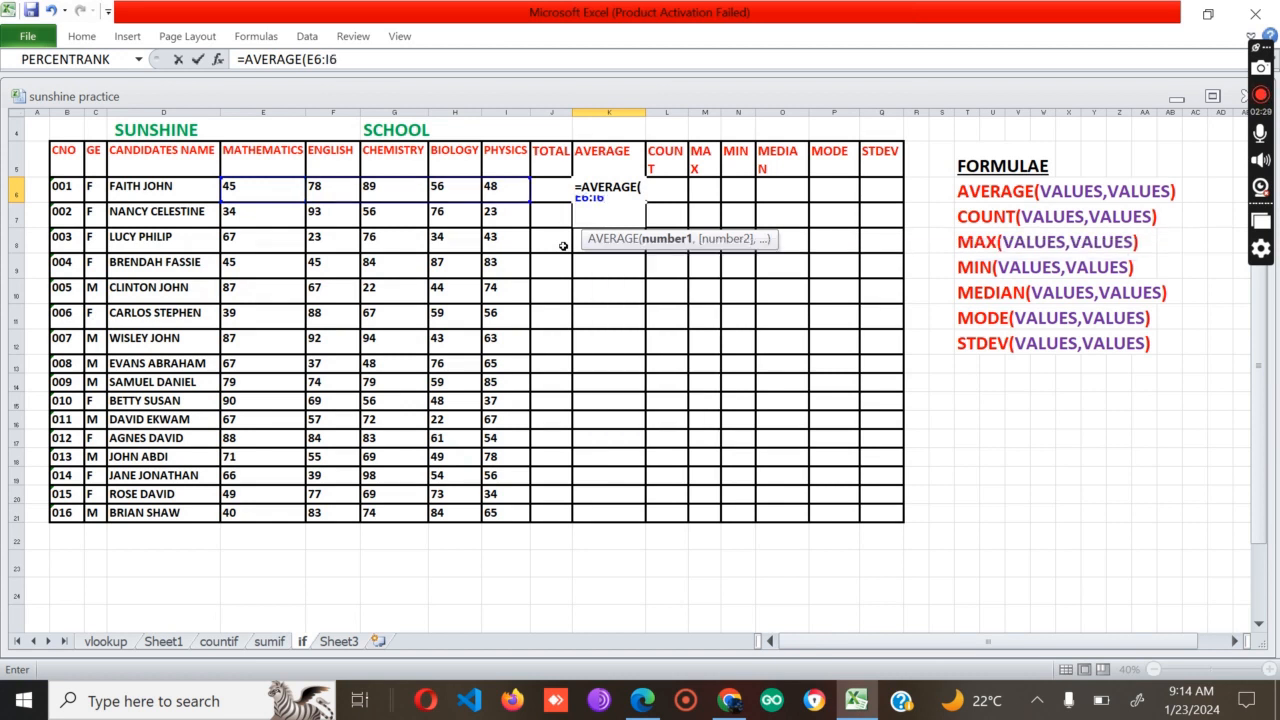
type(")")
key("Return")
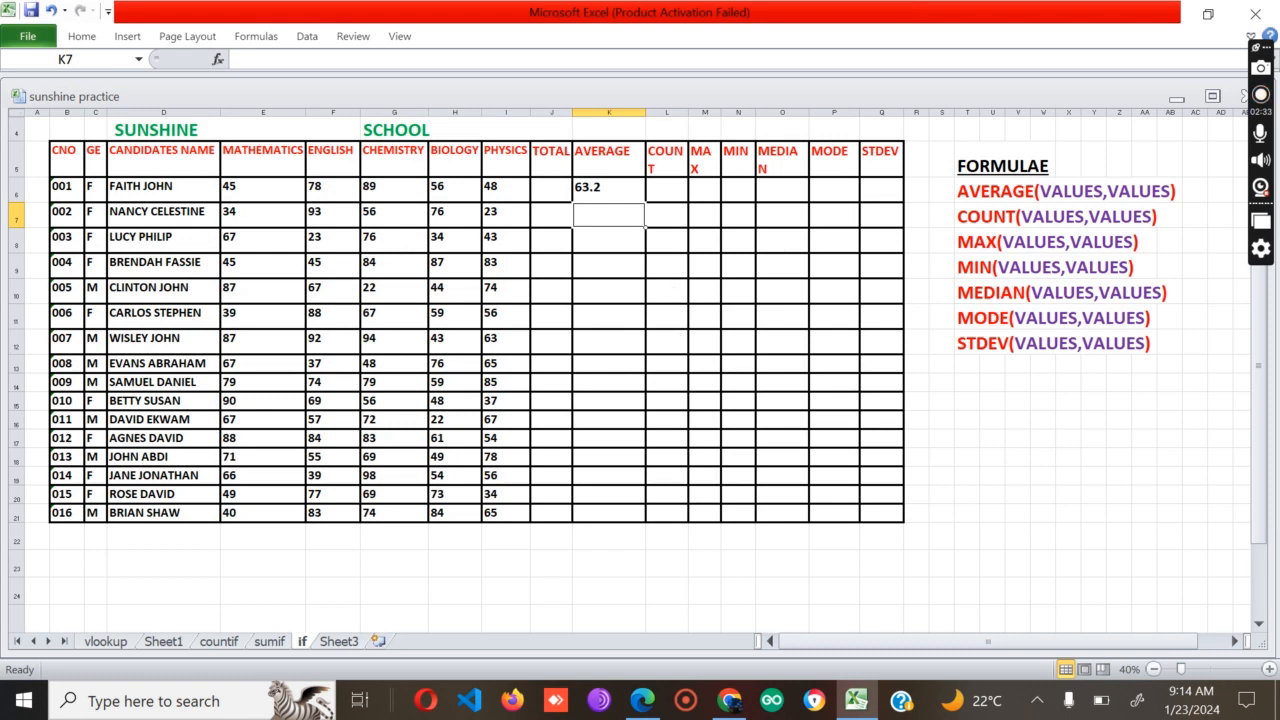
Fill the AVERAGE formula from K6 down through K21 for all the remaining candidates
left_click(602, 188)
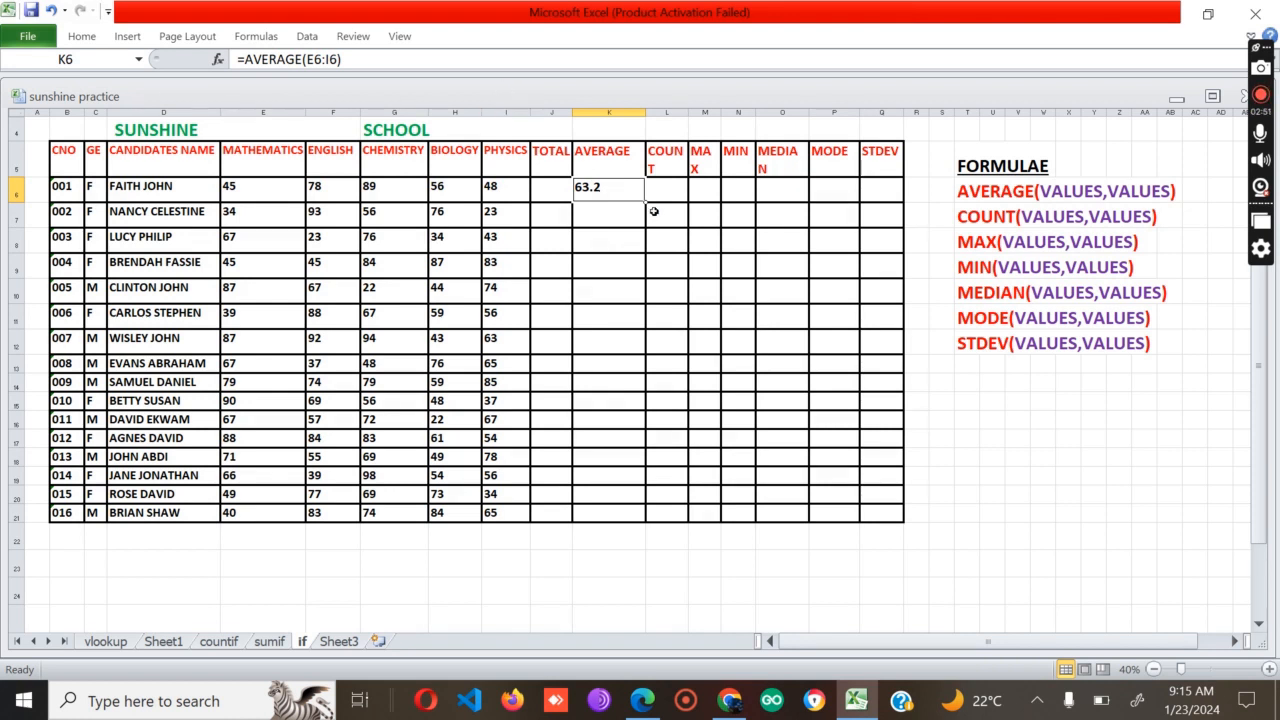
left_click_drag(645, 199, 640, 500)
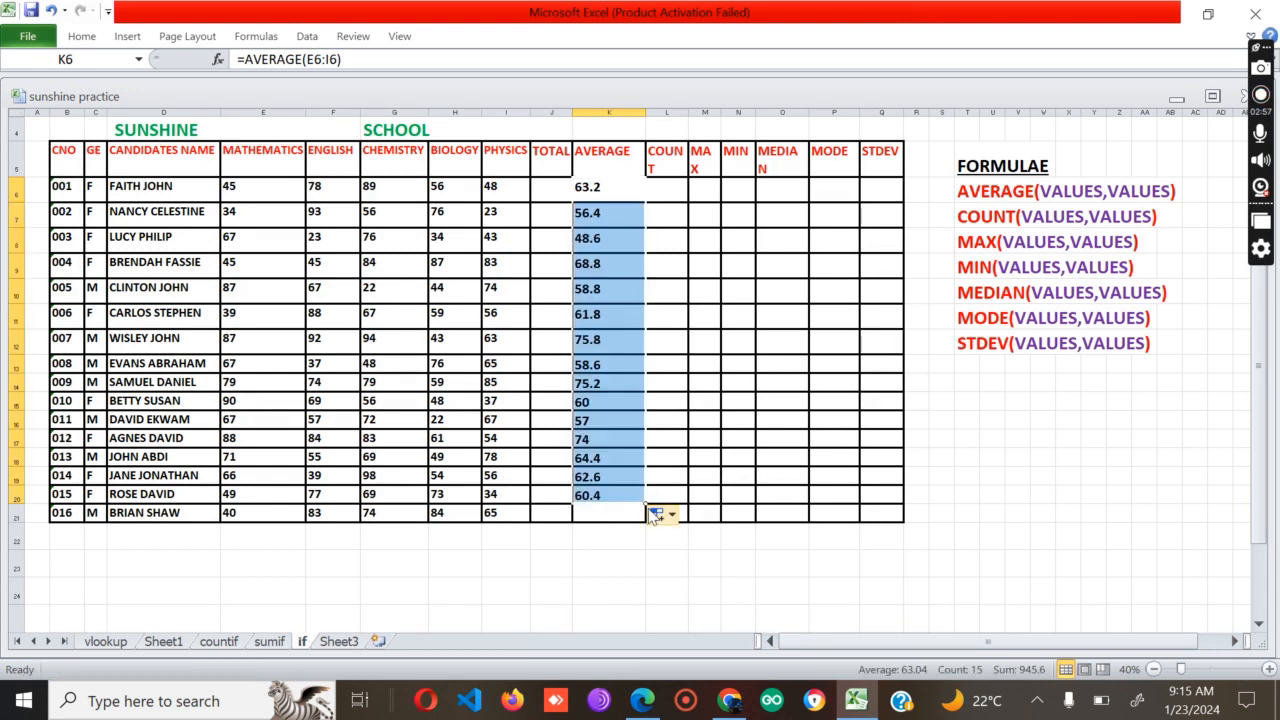
left_click(656, 568)
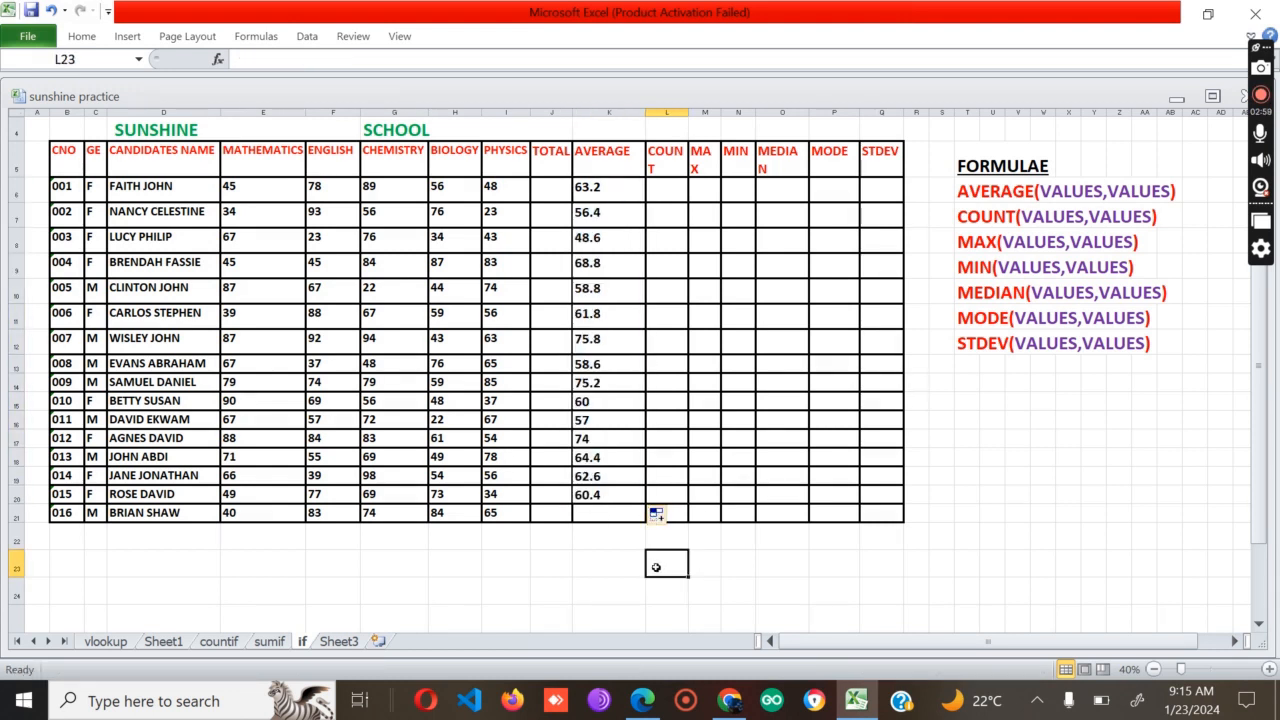
left_click(628, 494)
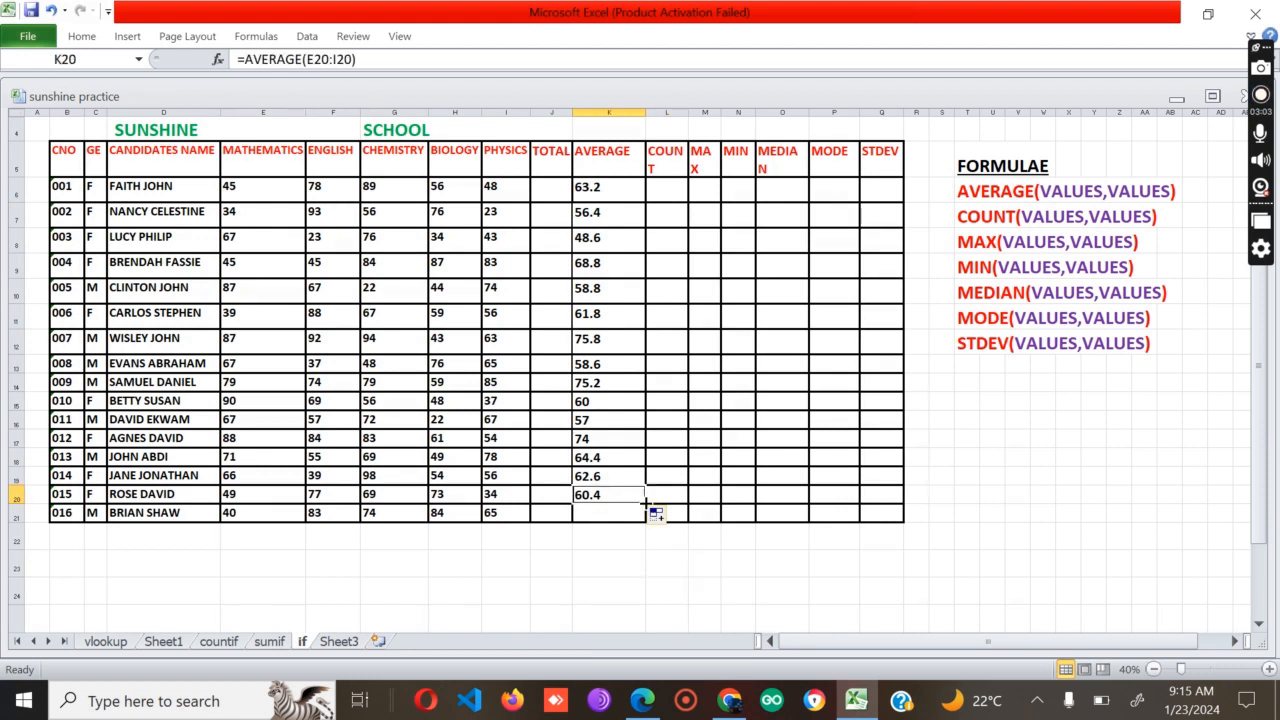
left_click_drag(646, 505, 646, 516)
left_click(705, 565)
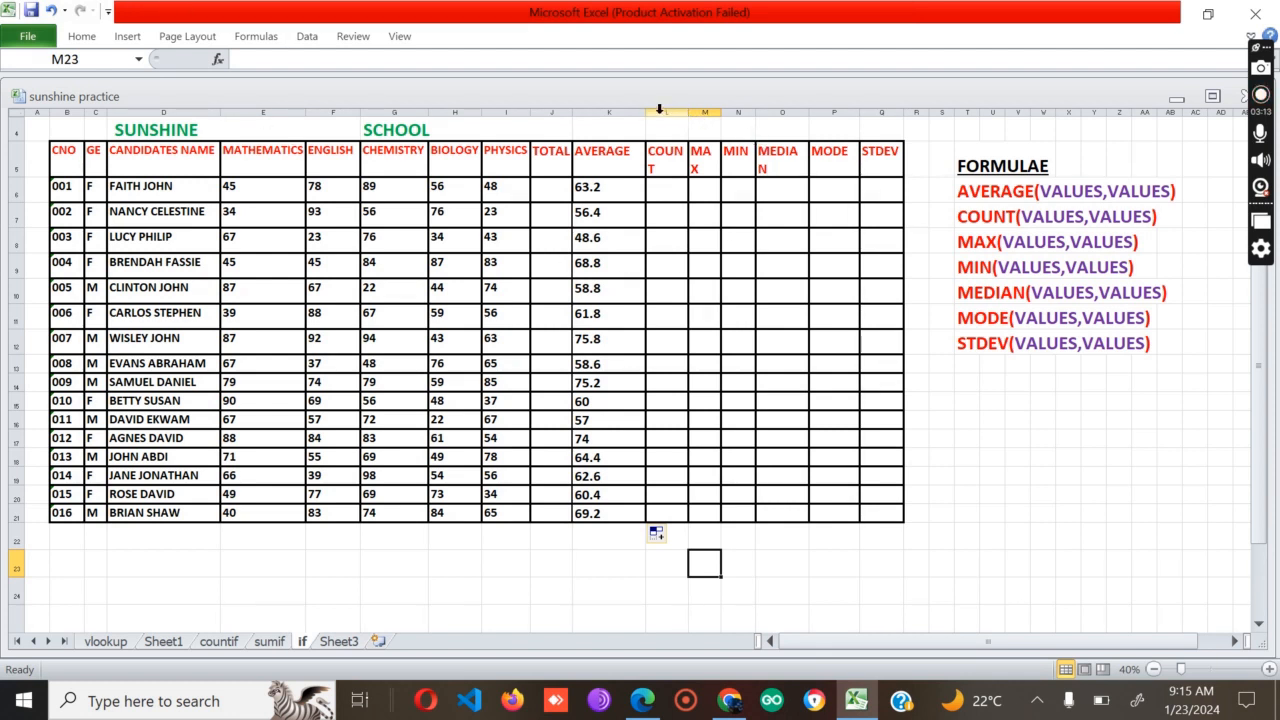
Widen the COUNT column to fit its heading and enter the formula =COUNT(E6:I6) in cell L6
left_click_drag(645, 112, 682, 112)
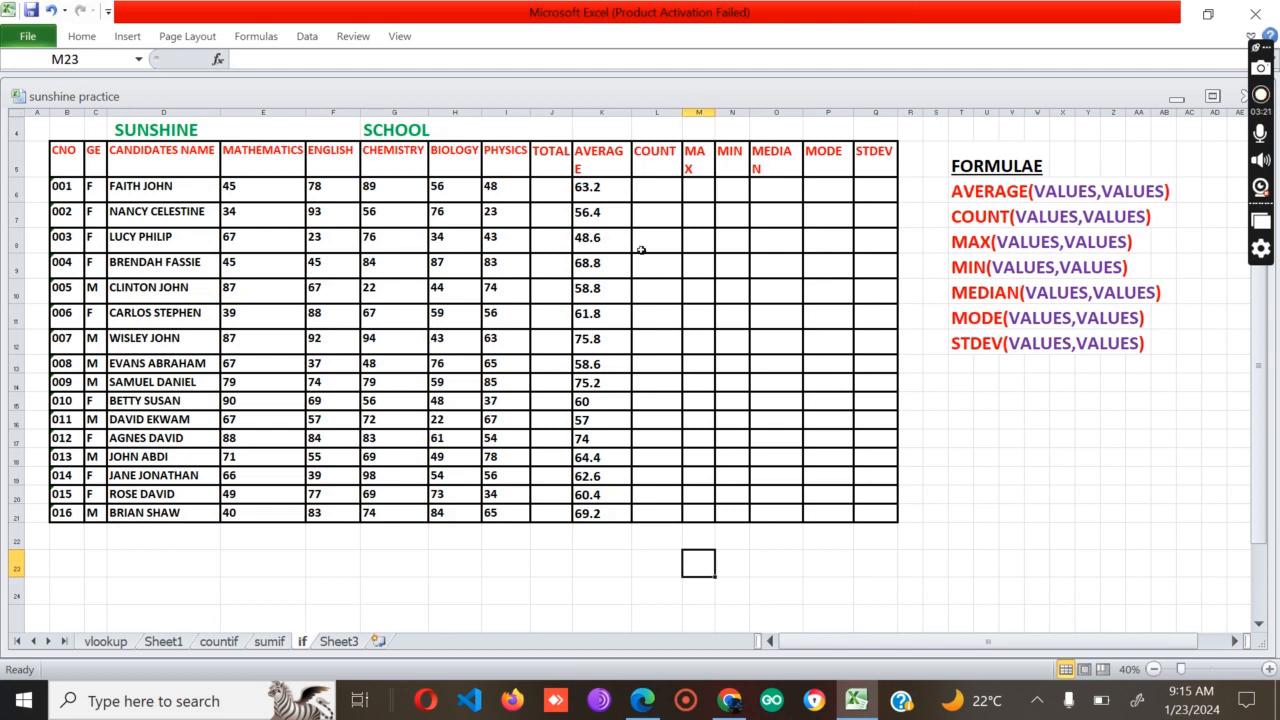
left_click(646, 188)
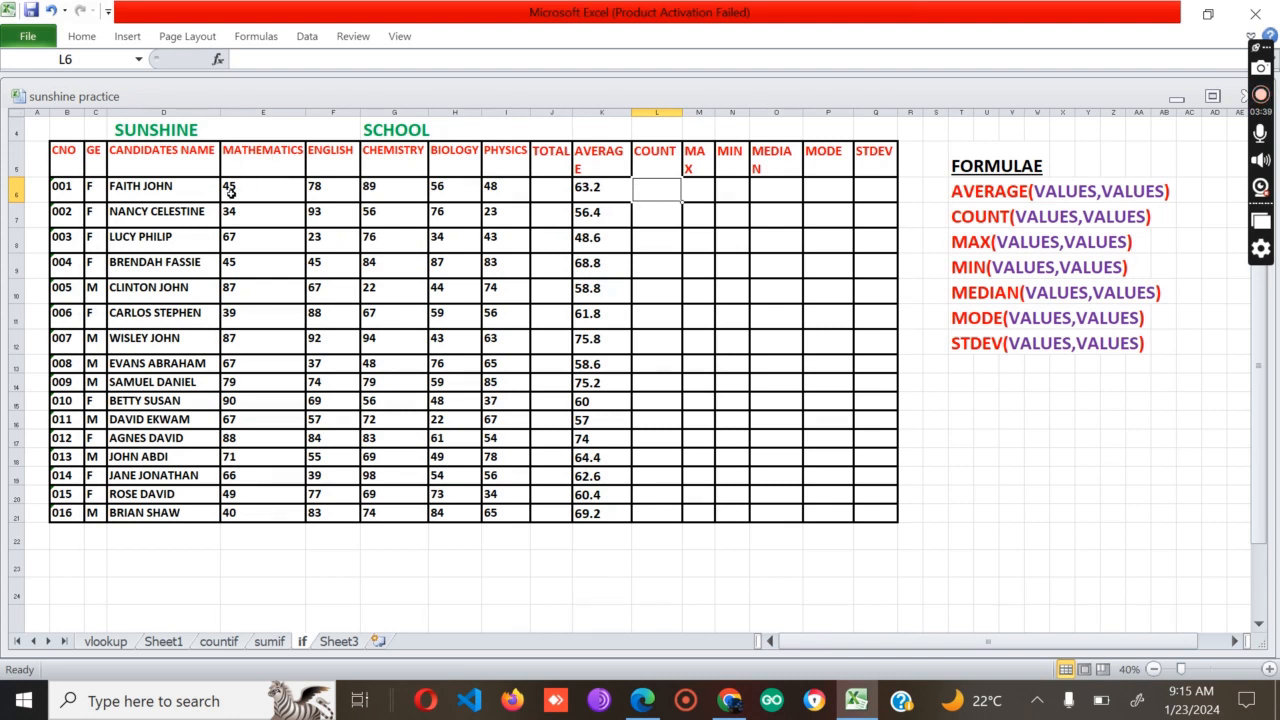
left_click_drag(230, 192, 515, 199)
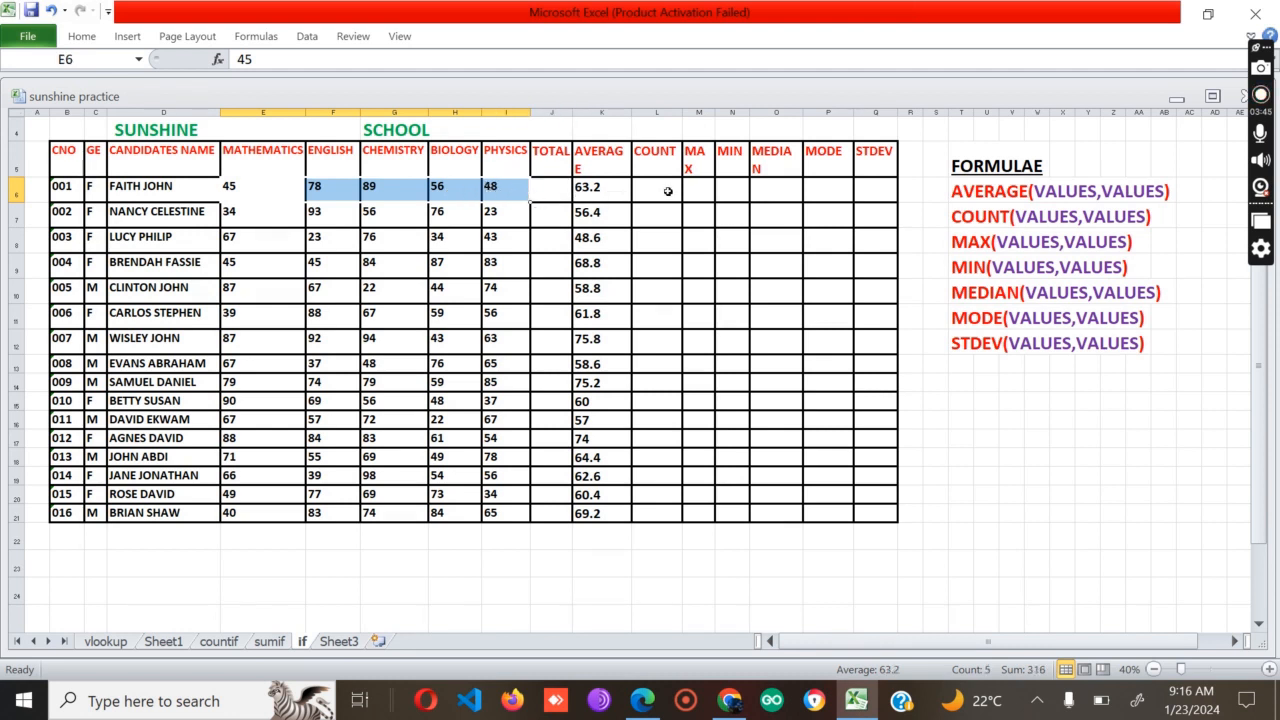
left_click(668, 191)
type("=")
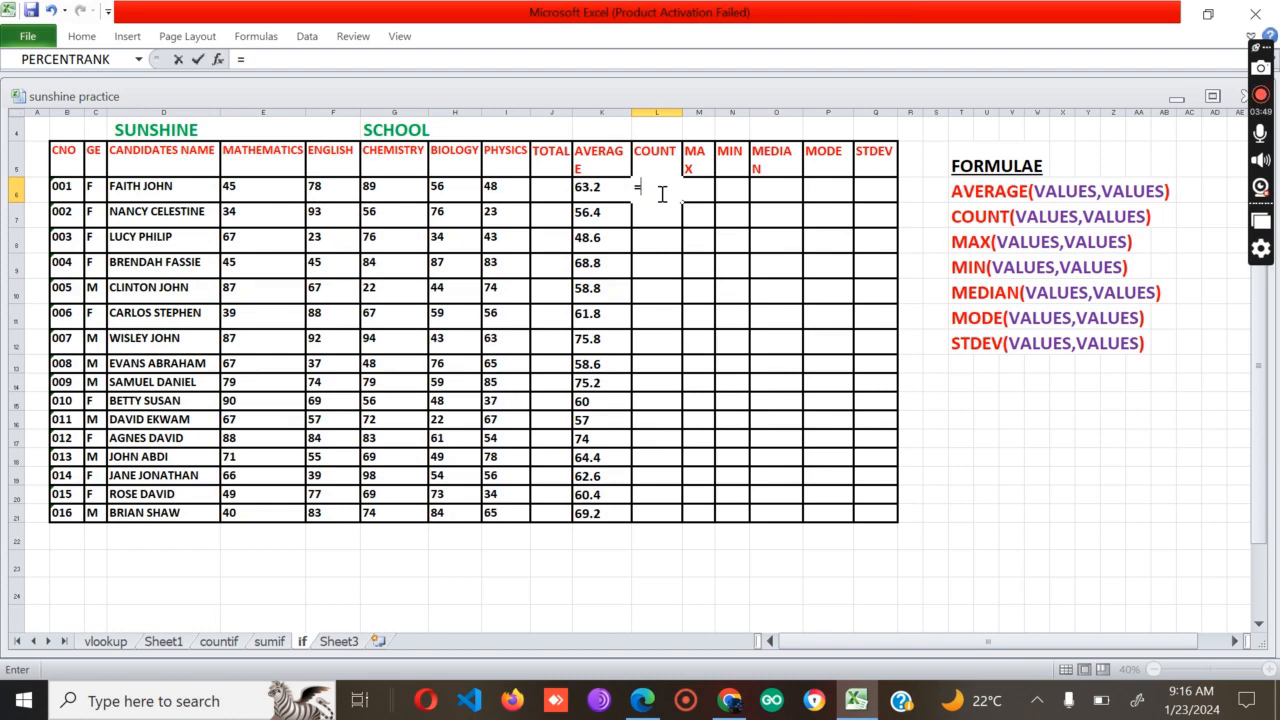
type("COUNT")
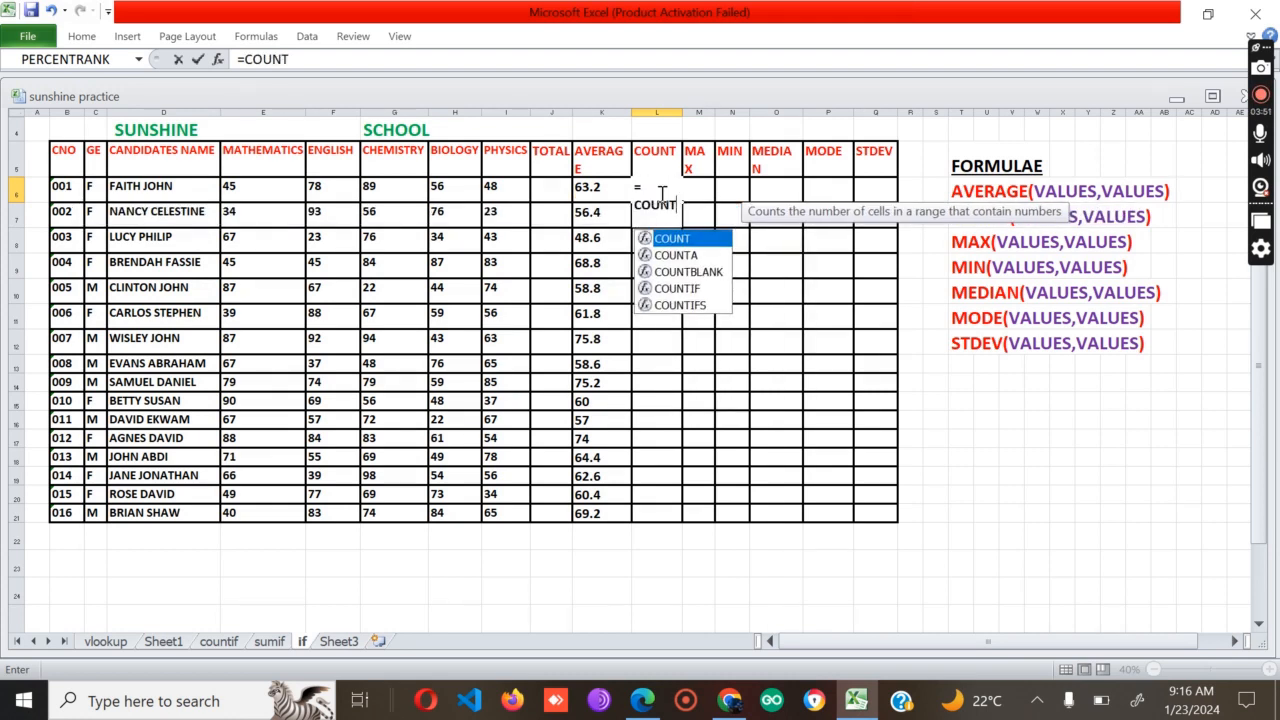
type("(")
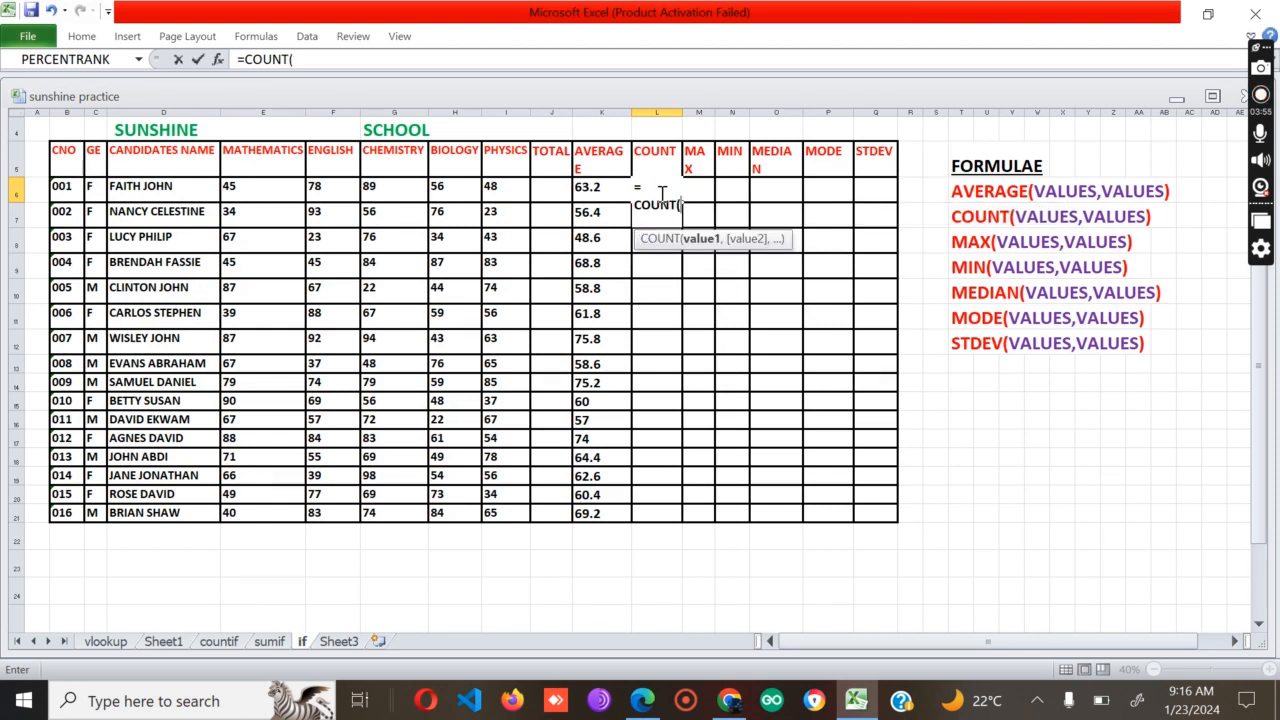
type("E6")
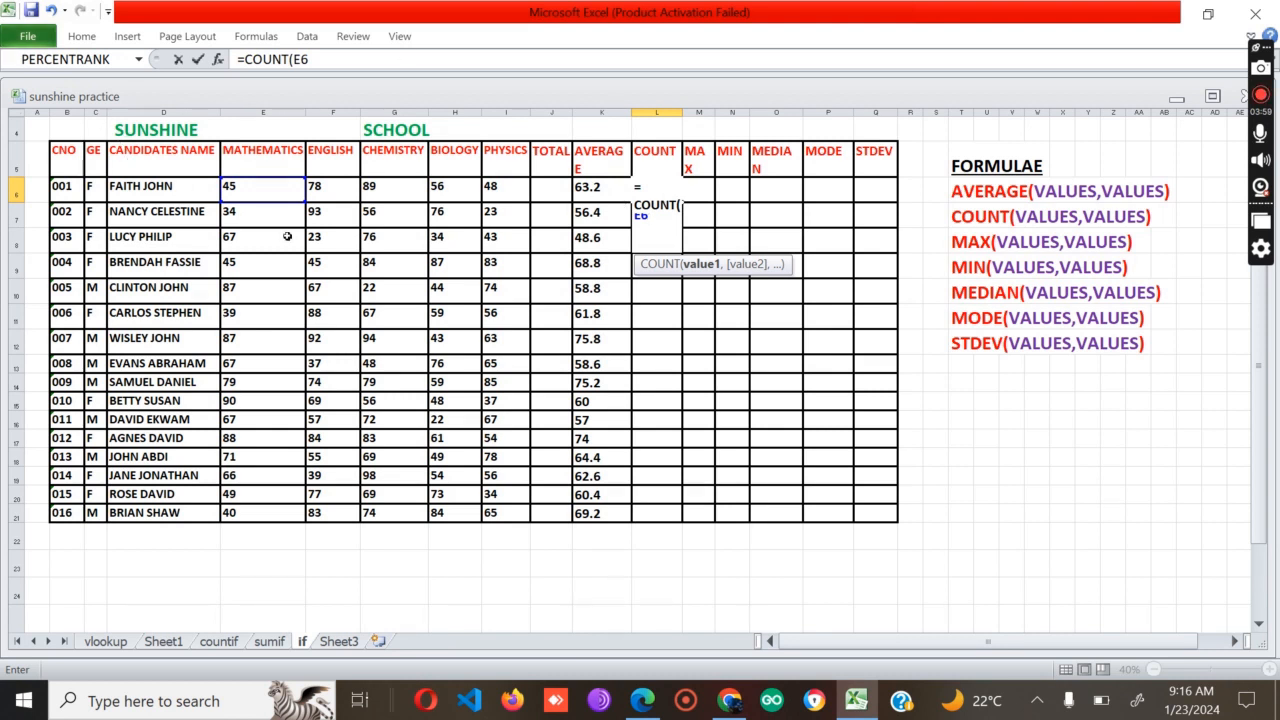
left_click_drag(302, 200, 510, 183)
type(")")
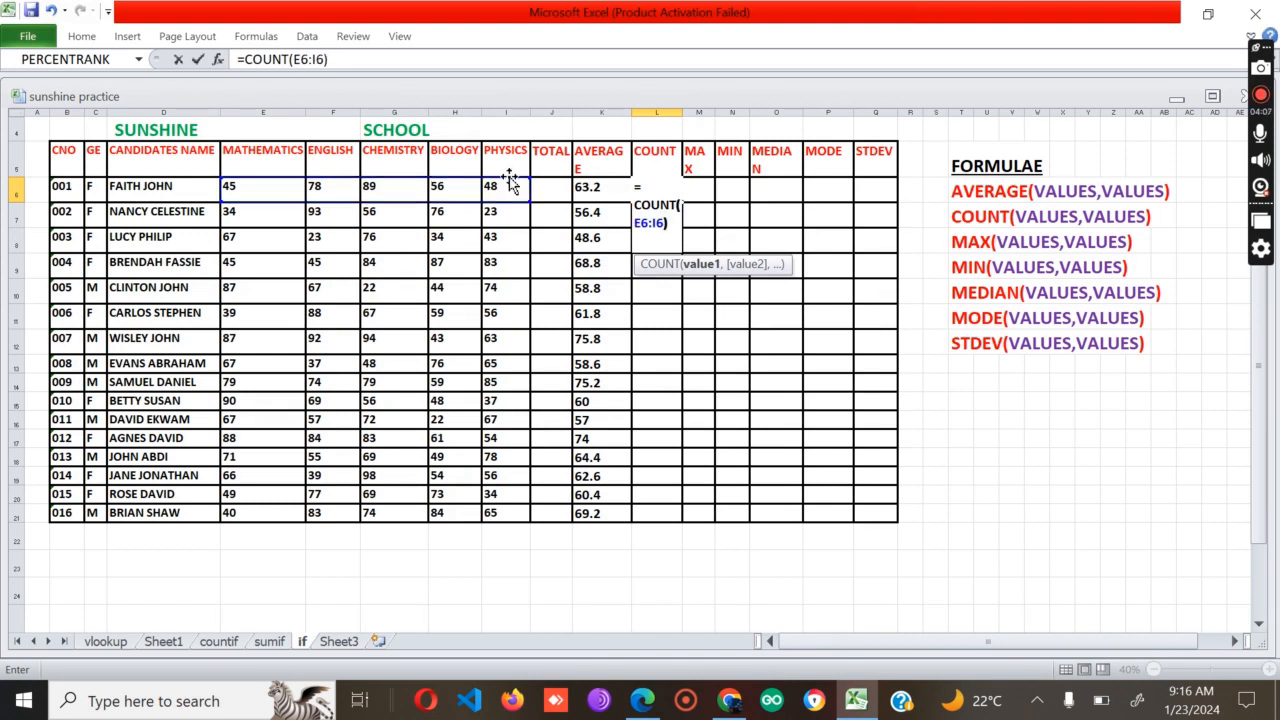
key("Return")
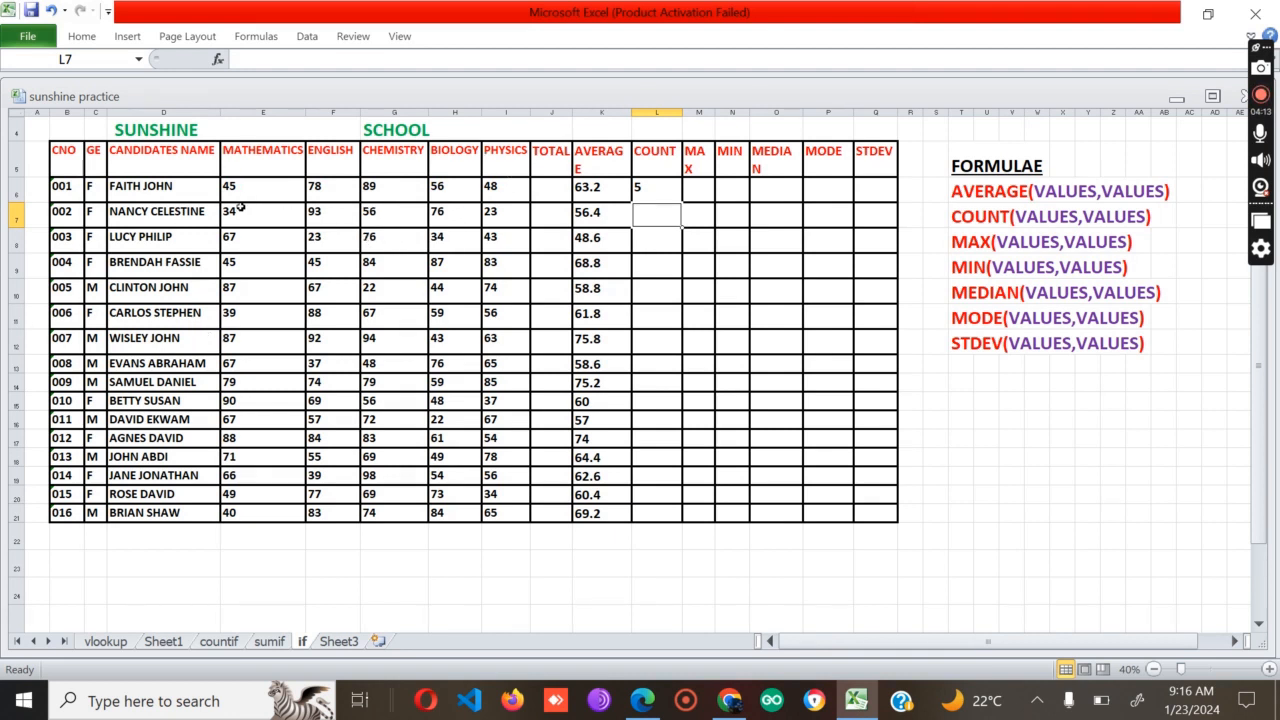
Fill the COUNT formula from L6 down through L21 for all the remaining candidates
left_click(657, 190)
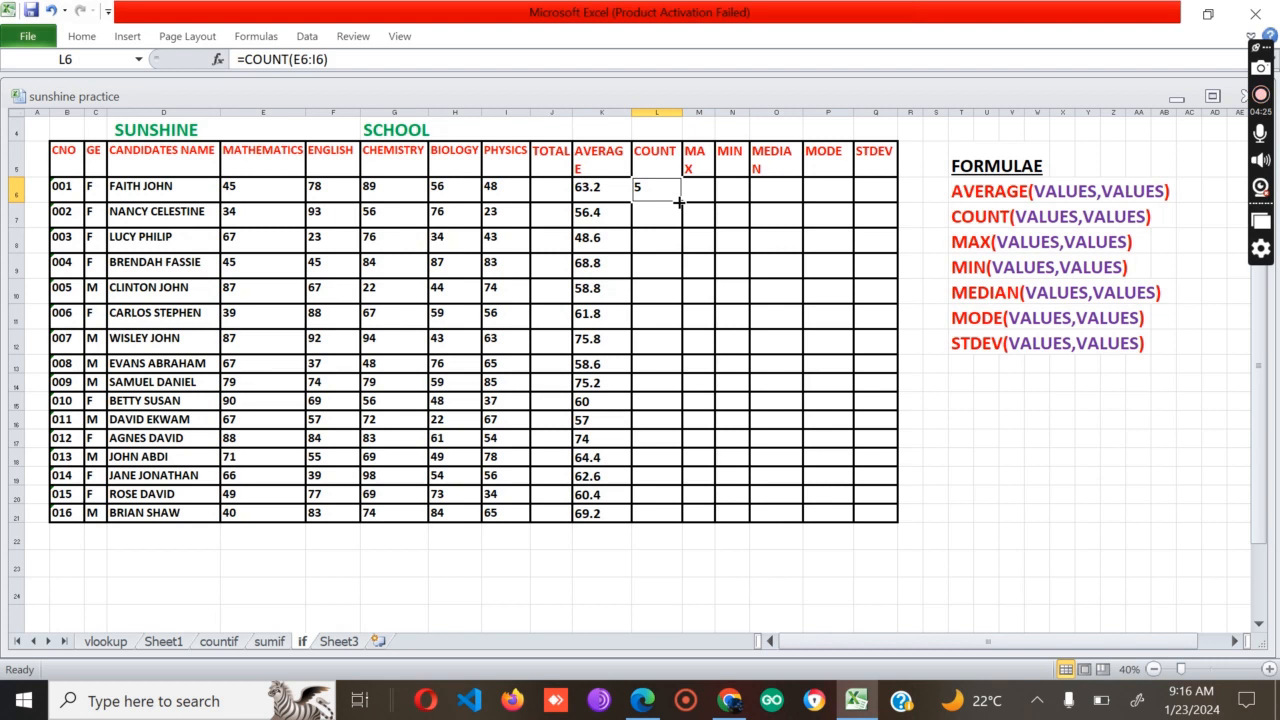
left_click_drag(679, 202, 688, 518)
left_click(873, 563)
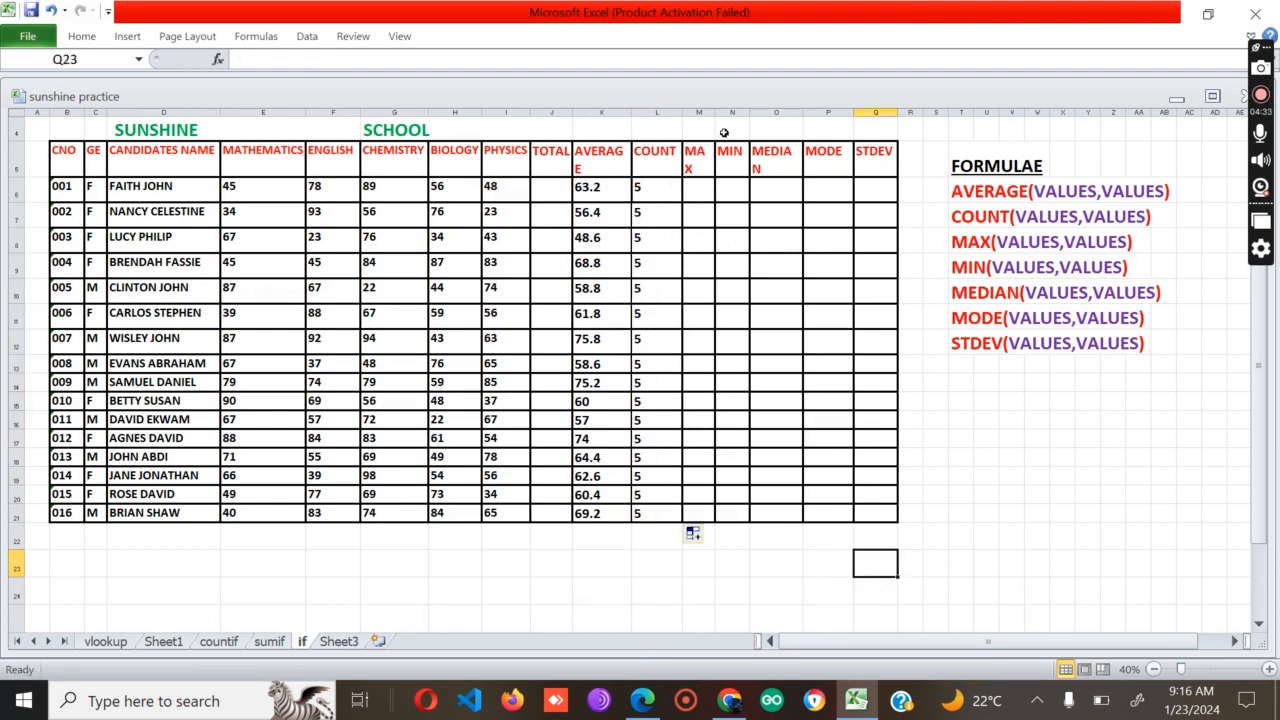
Widen the MAX and MEDIAN columns so each heading fits on one line
left_click_drag(711, 112, 727, 112)
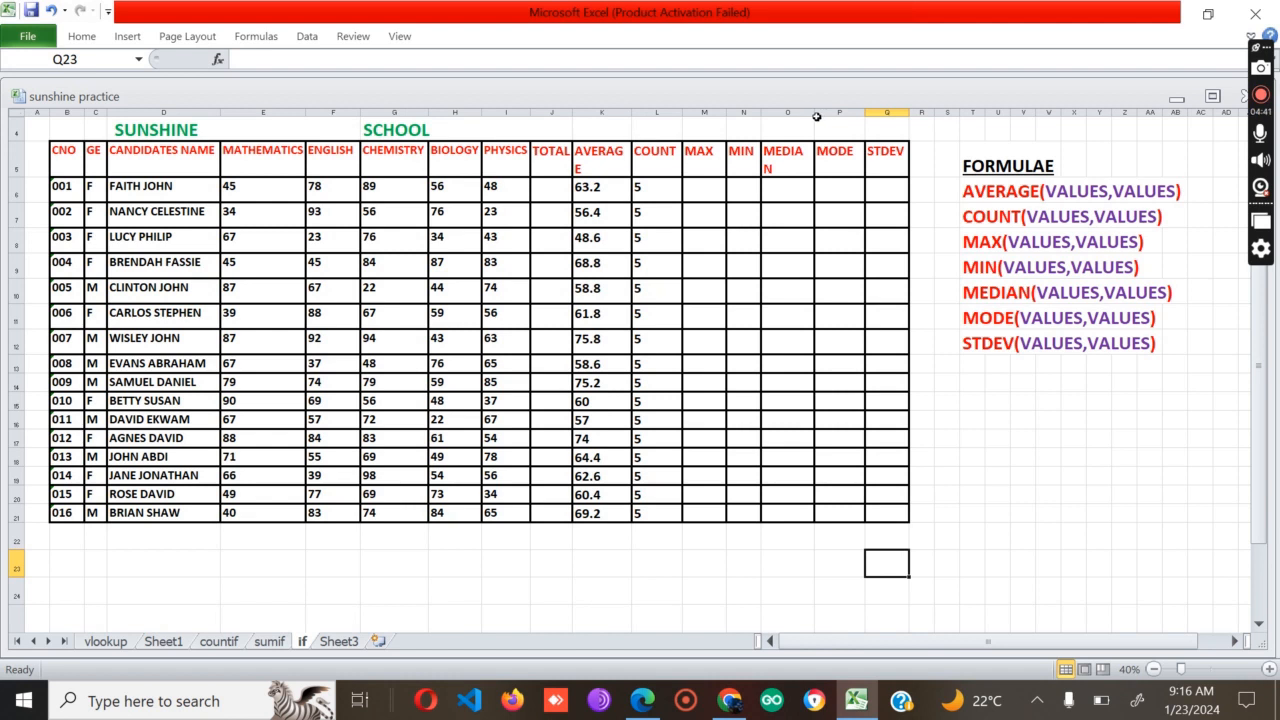
left_click_drag(815, 110, 827, 110)
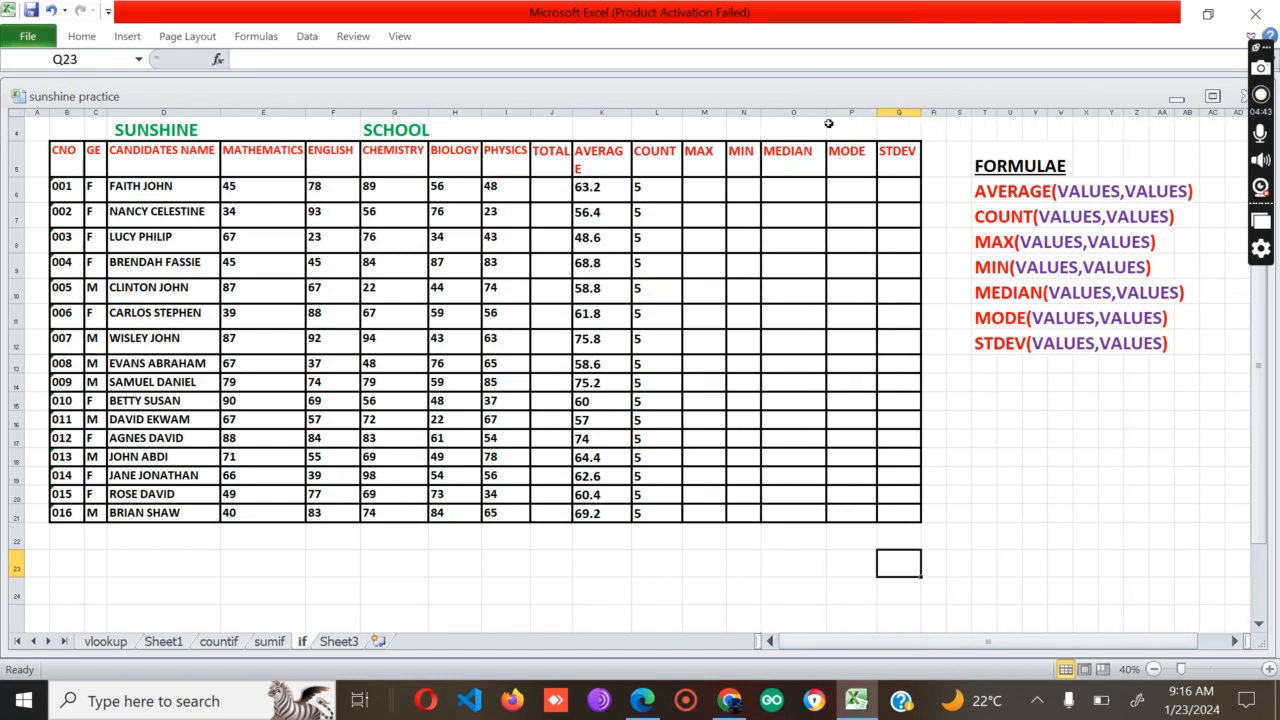
Enter the formula =MAX(E6:I6) in cell M6 for the first candidate's highest mark
left_click(705, 190)
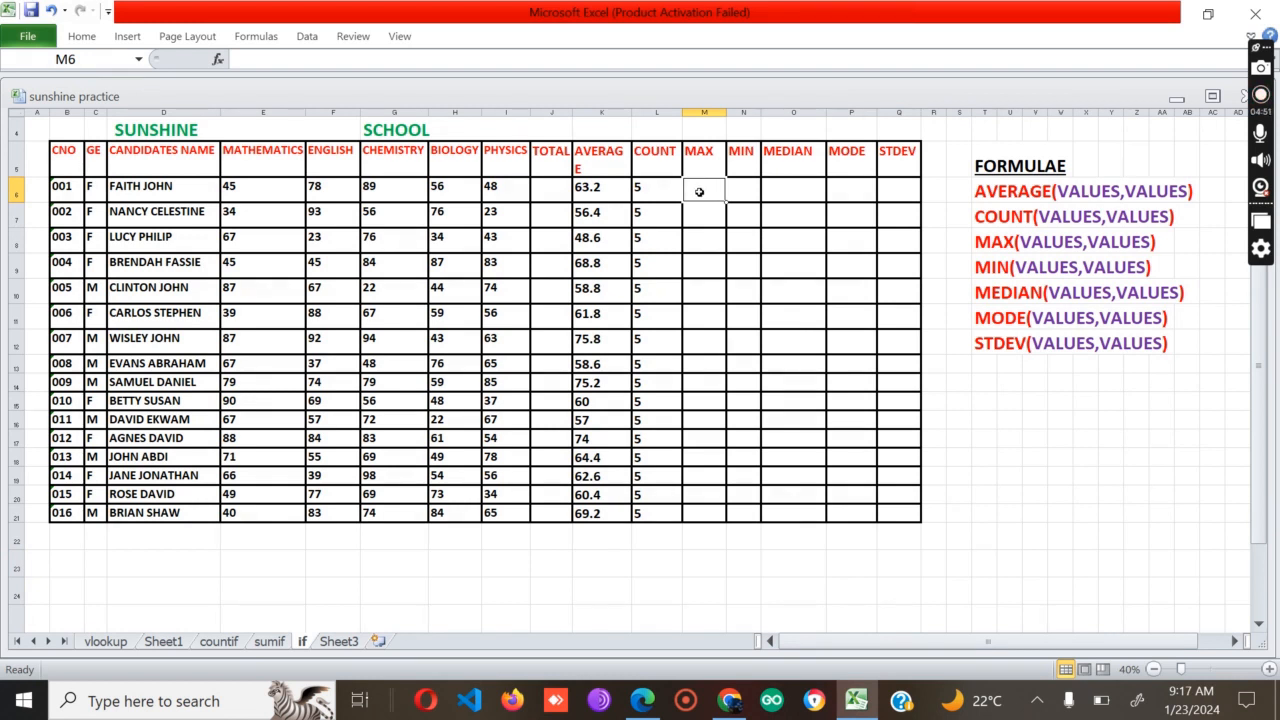
double_click(710, 197)
type("=")
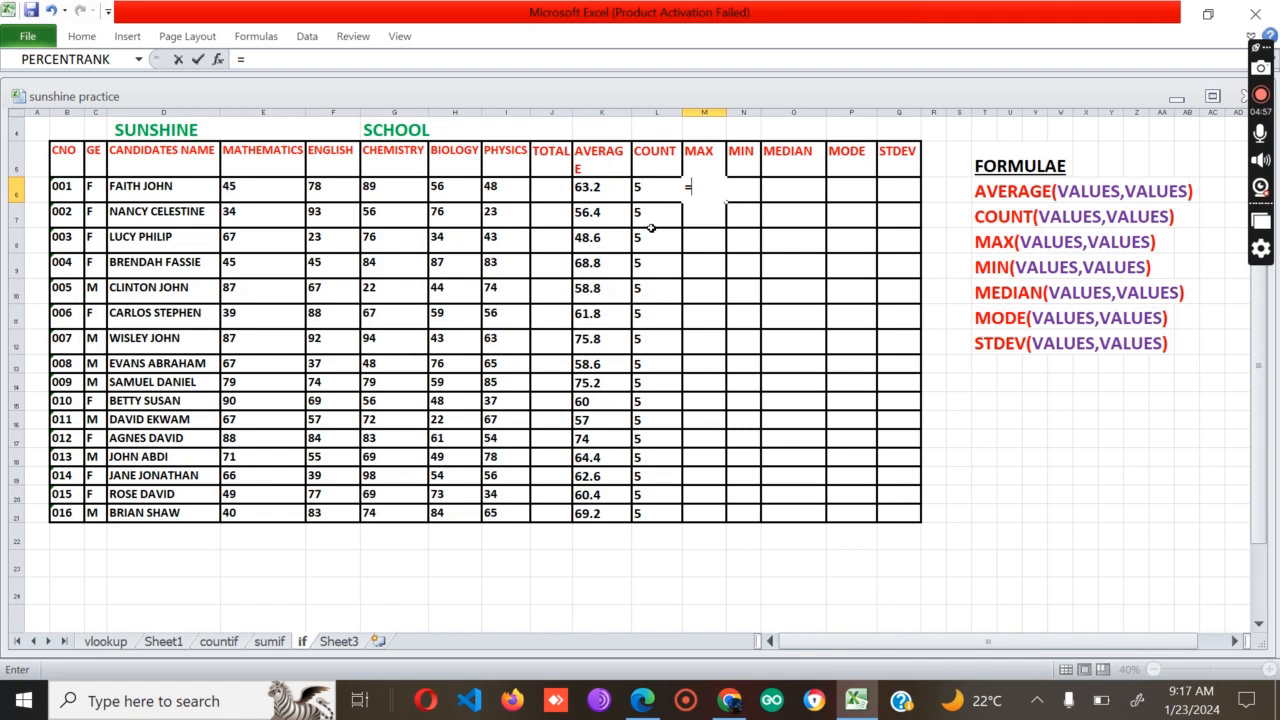
type("MAX")
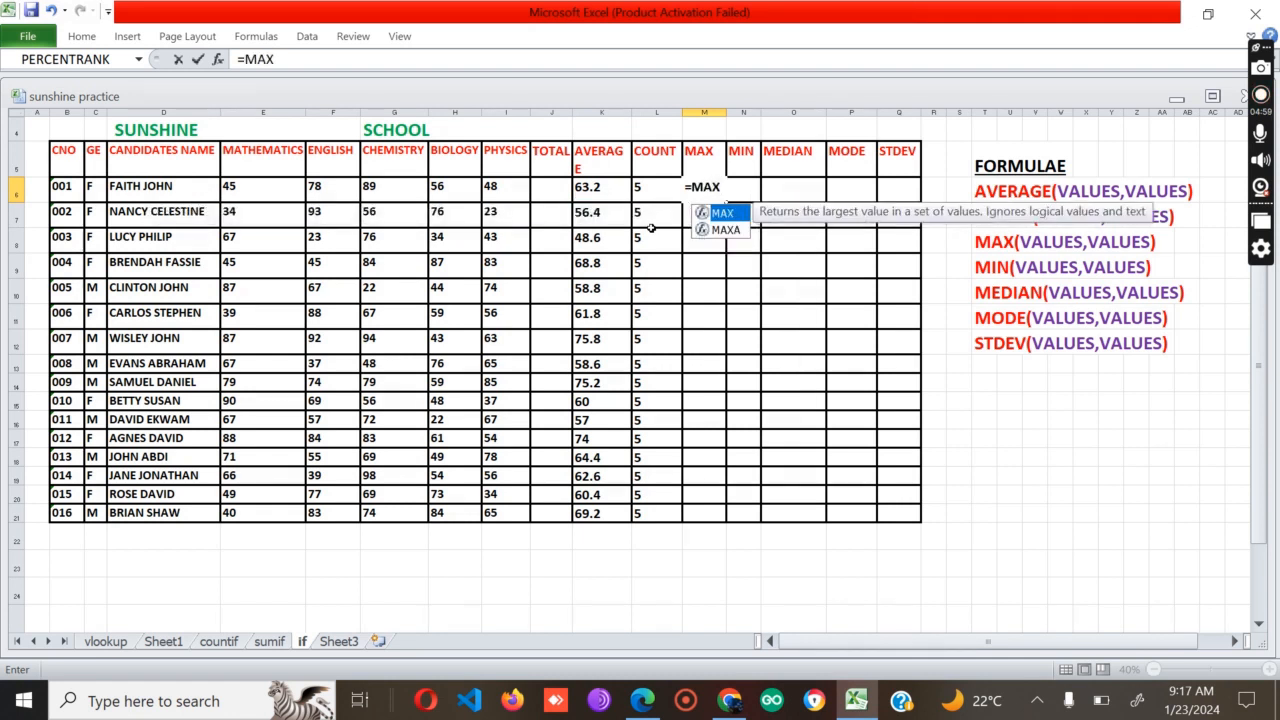
type("(")
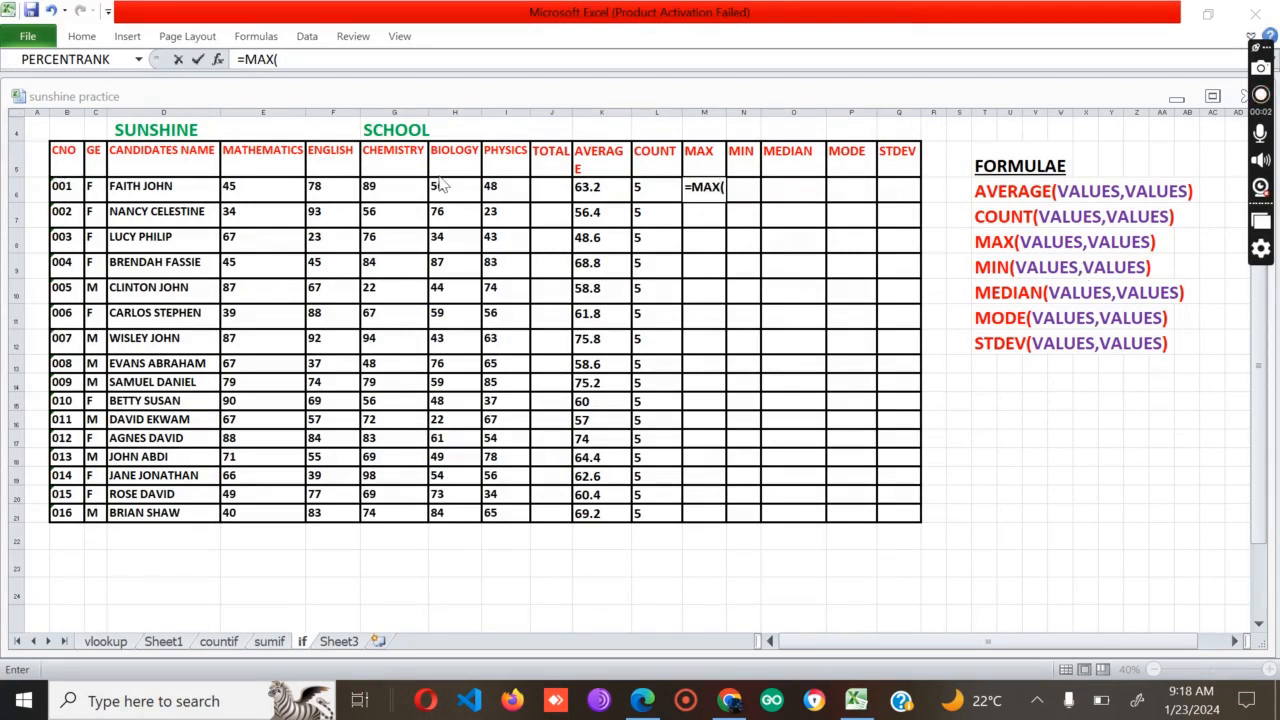
left_click(315, 58)
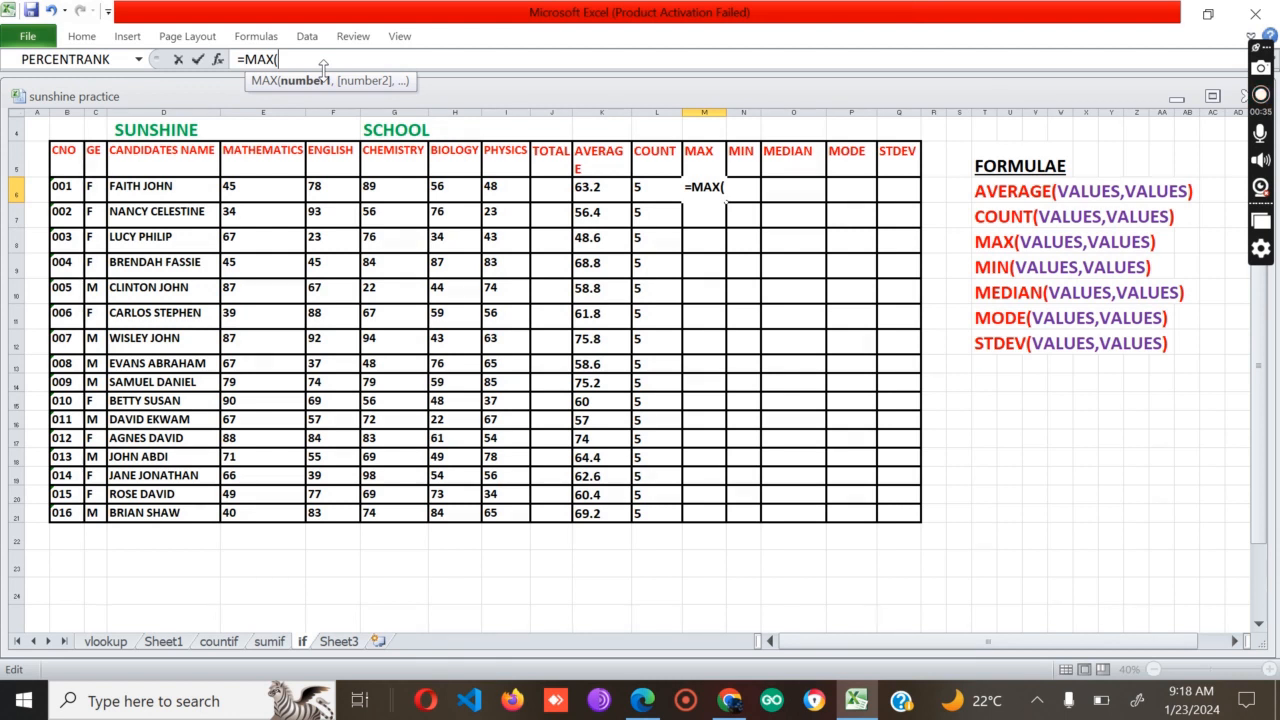
type("E")
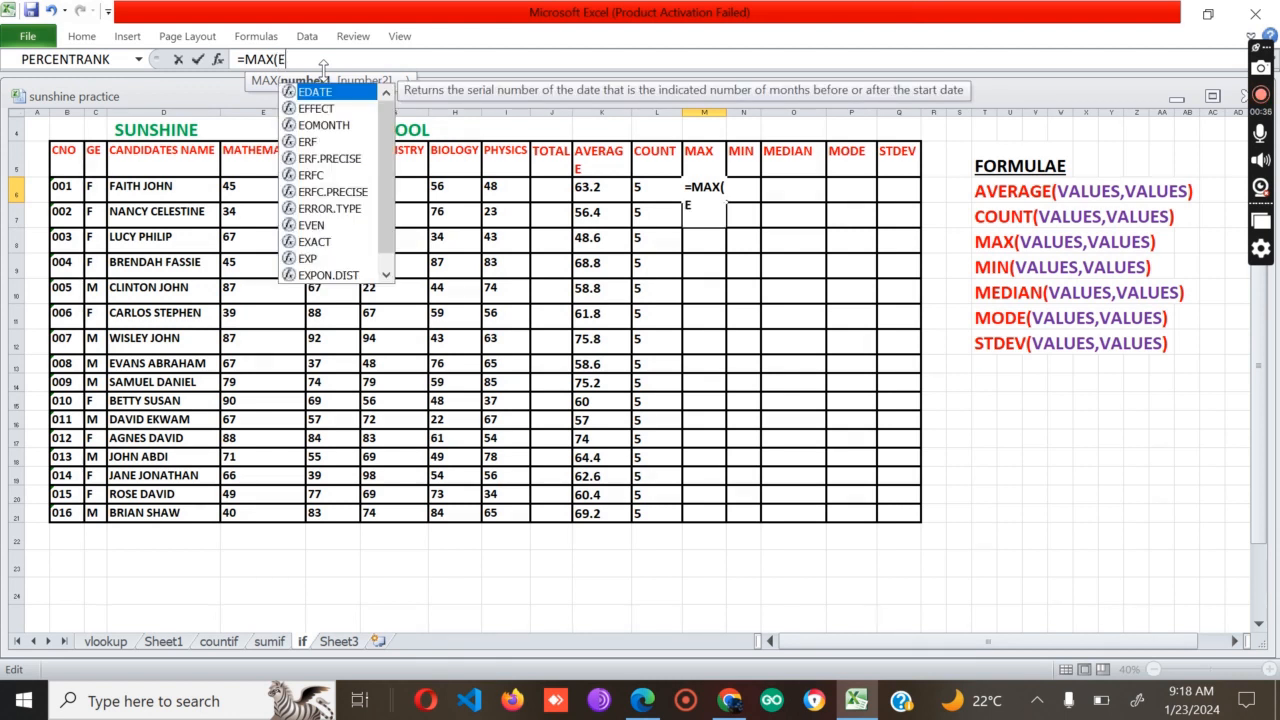
type("6")
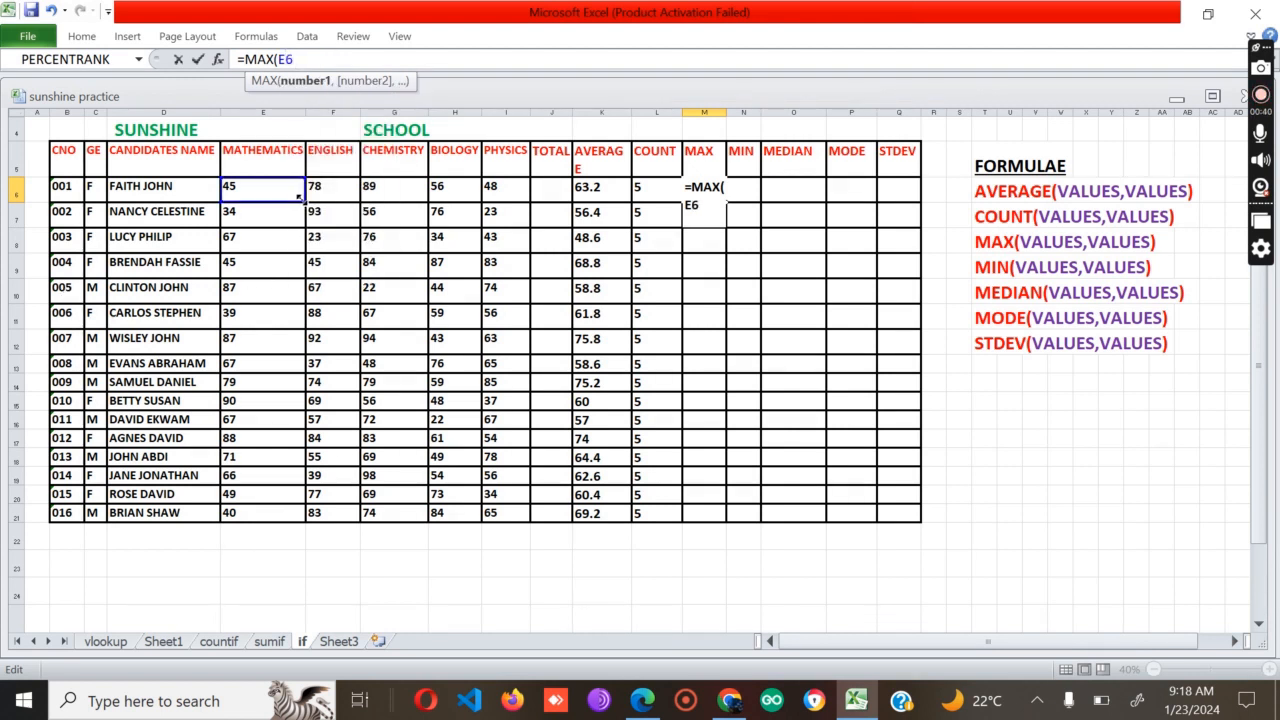
left_click_drag(298, 197, 527, 195)
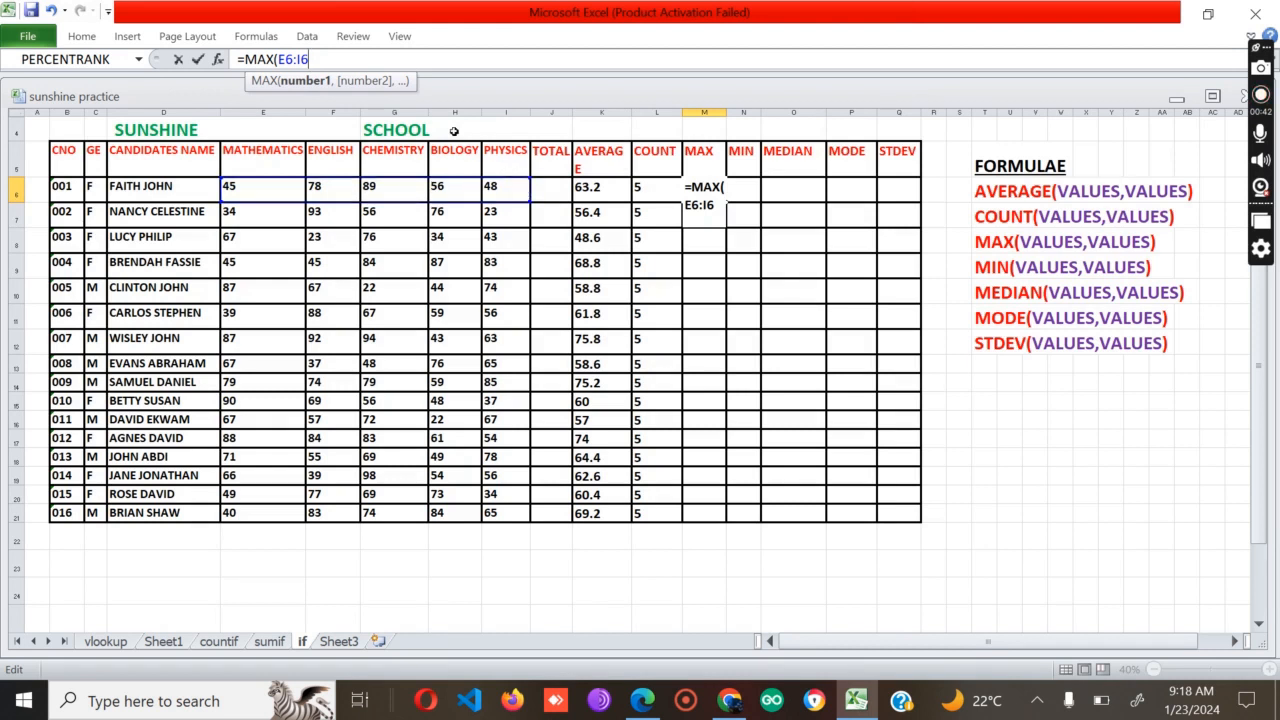
type(")")
key("Return")
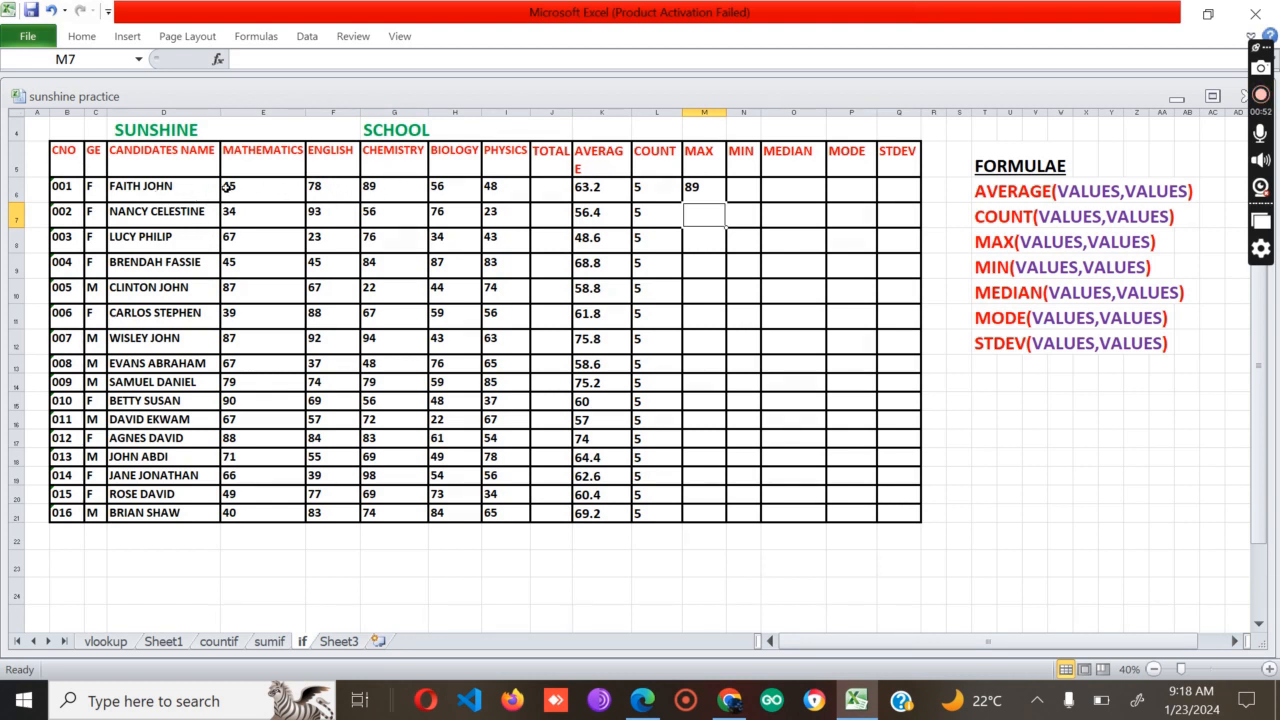
Fill the MAX formula from M6 down through M21 for all the remaining candidates
left_click_drag(226, 189, 493, 187)
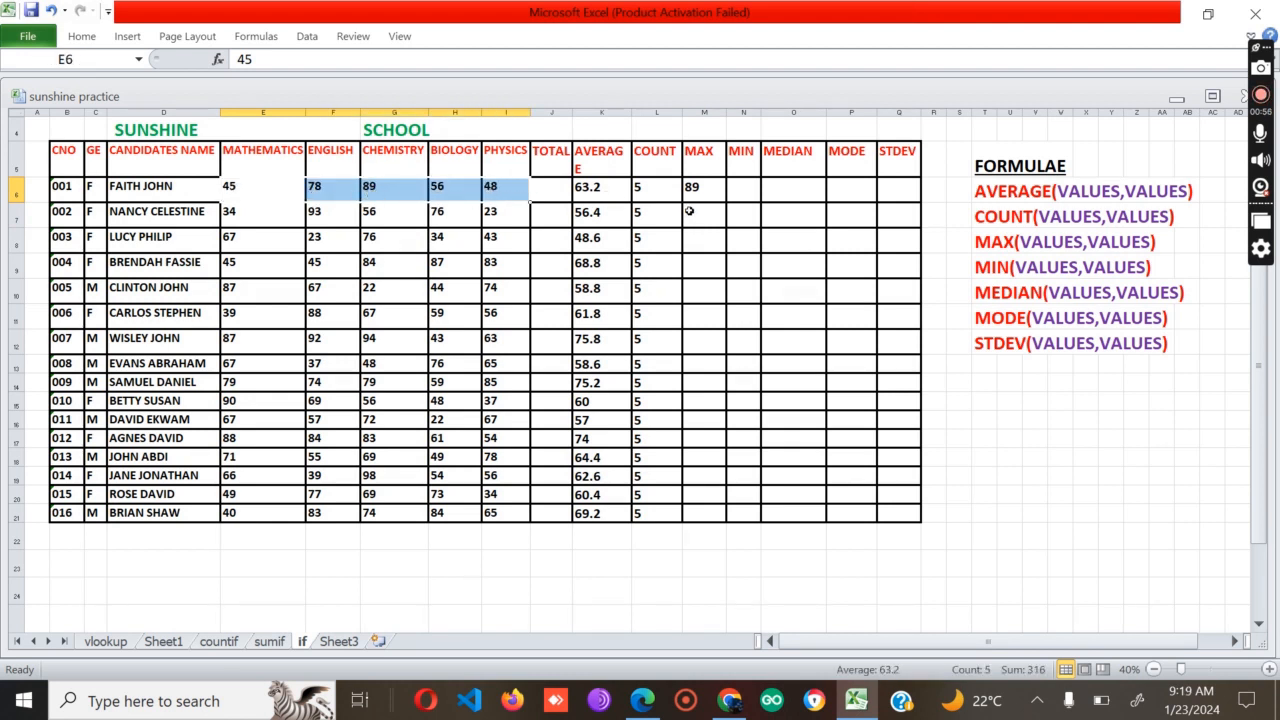
left_click(719, 197)
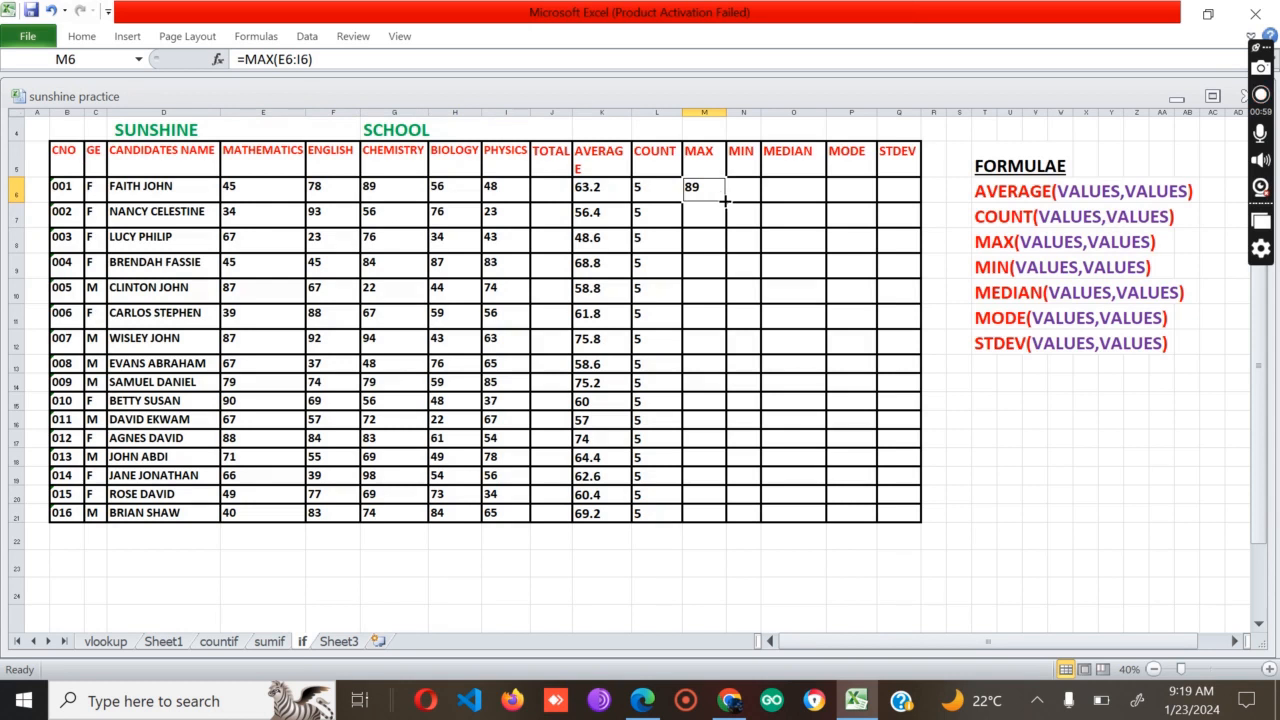
left_click_drag(725, 198, 726, 522)
Enter the formula =MIN(E6:I6) in cell N6 and fill it down through N21 for all the remaining candidates
left_click(751, 190)
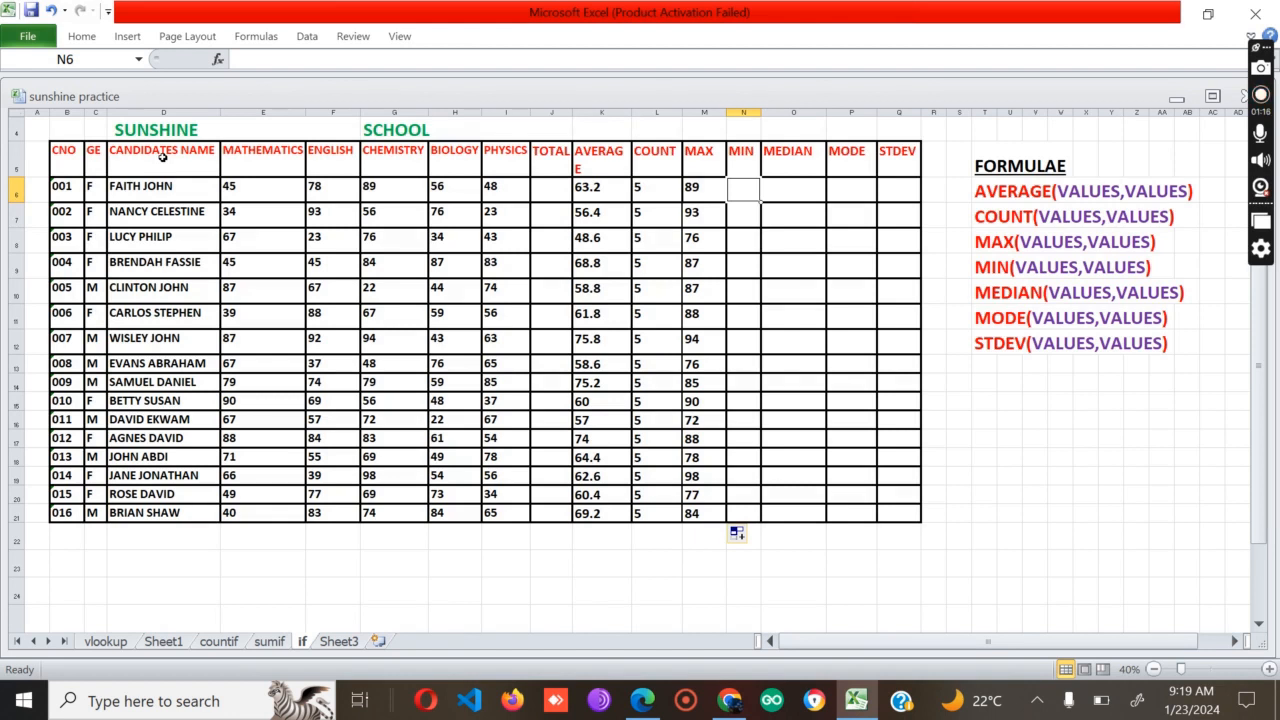
type("=")
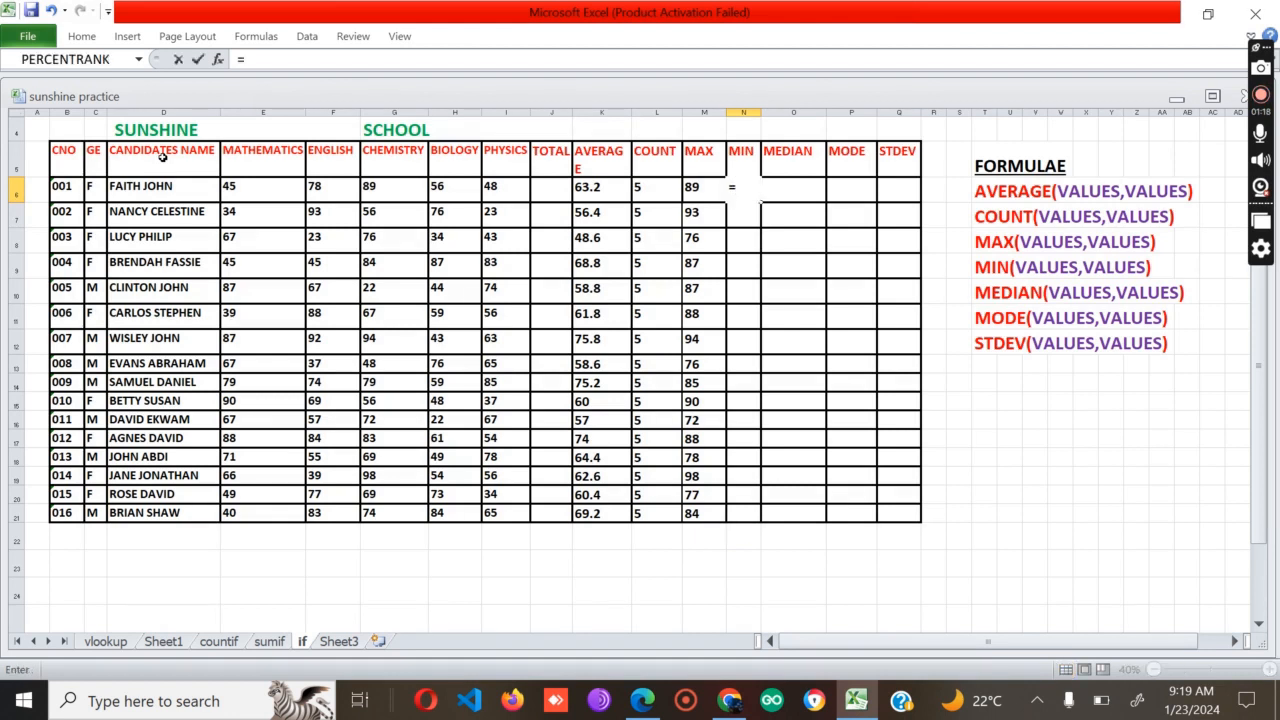
type("MIN")
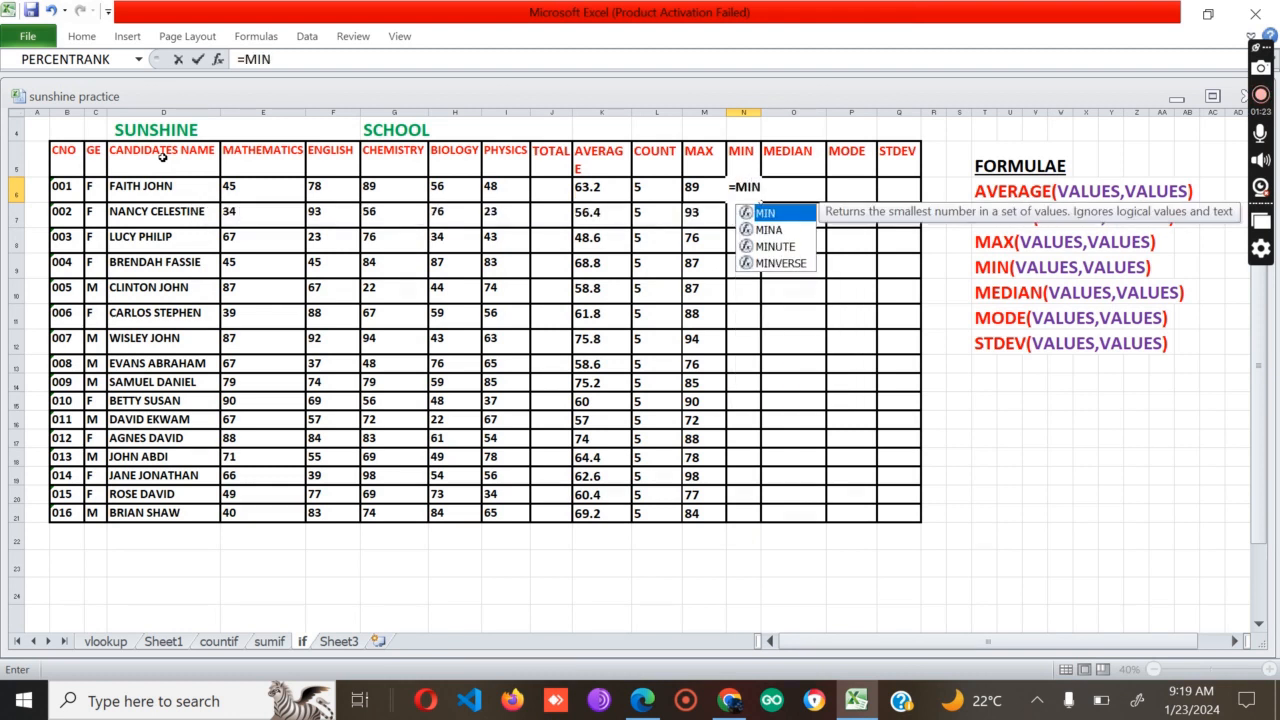
type("(")
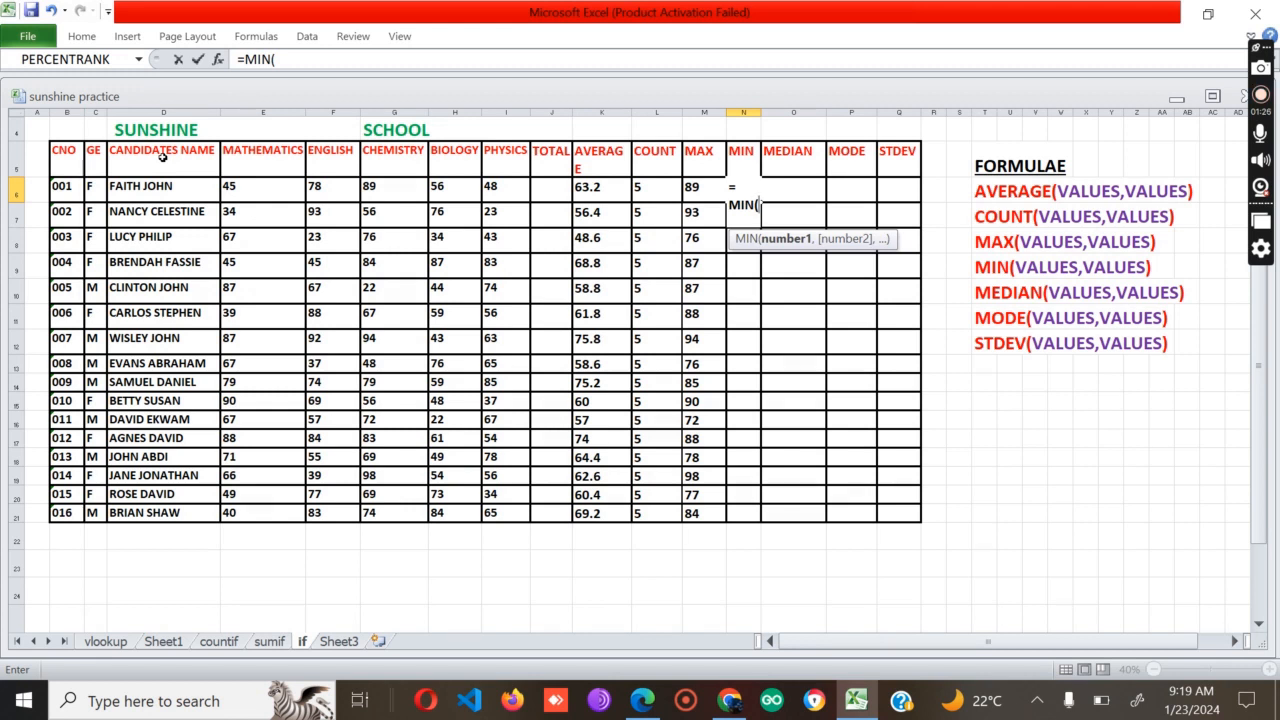
type("E")
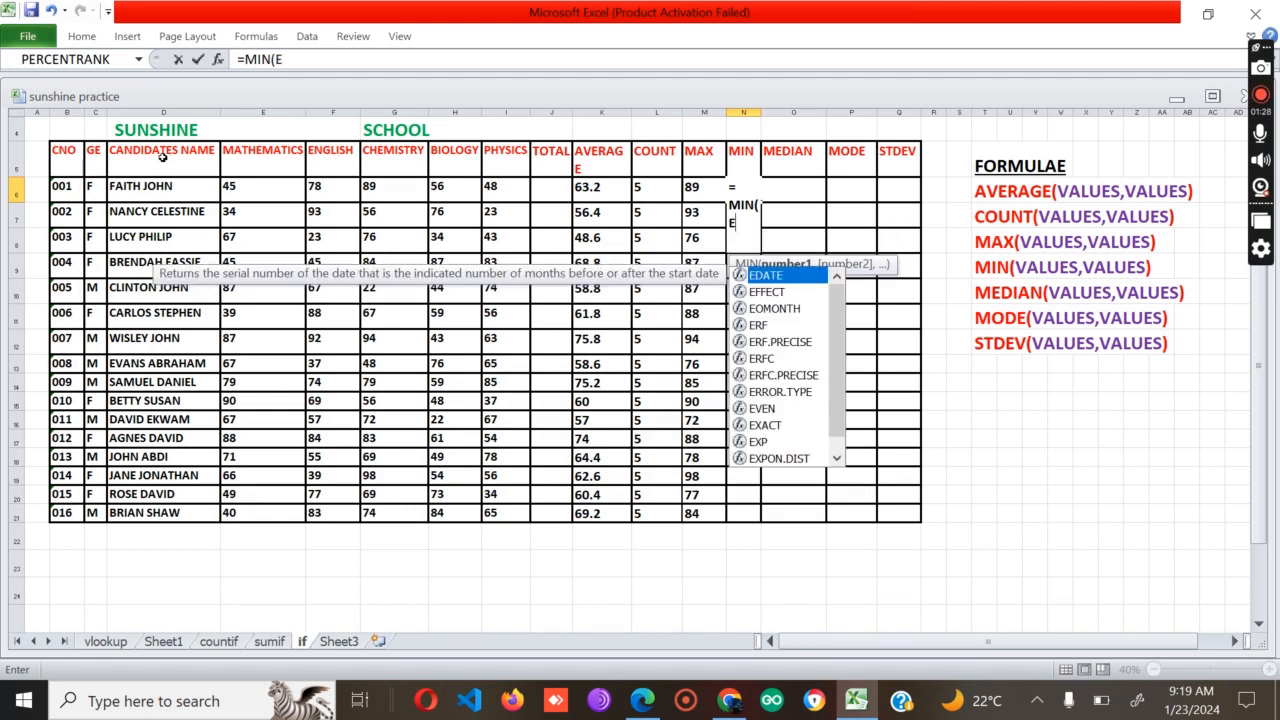
type("6:")
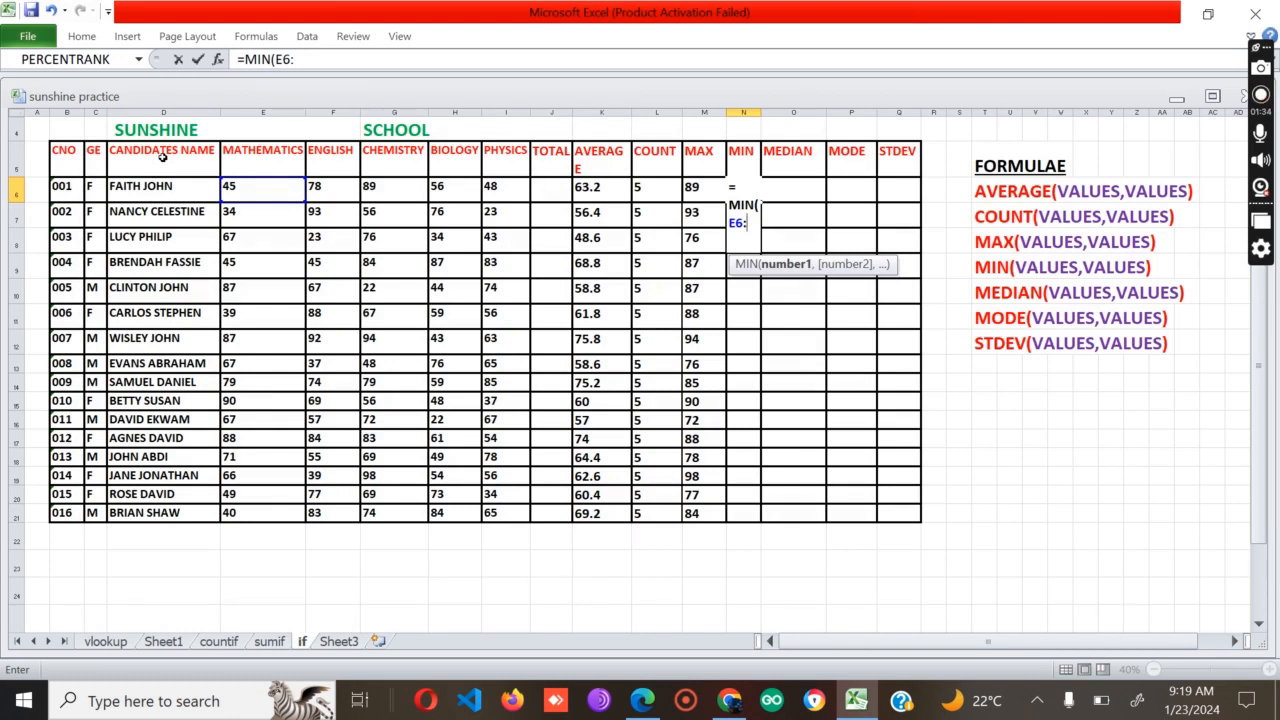
type("I")
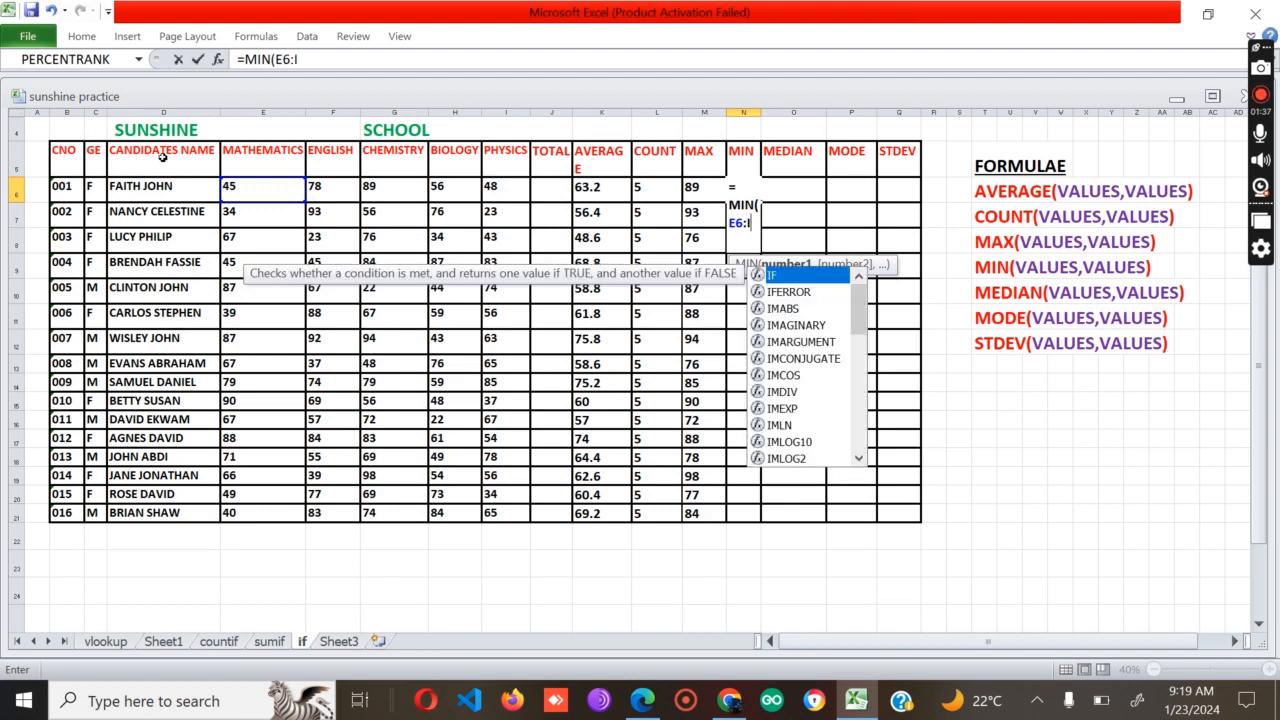
type("6)")
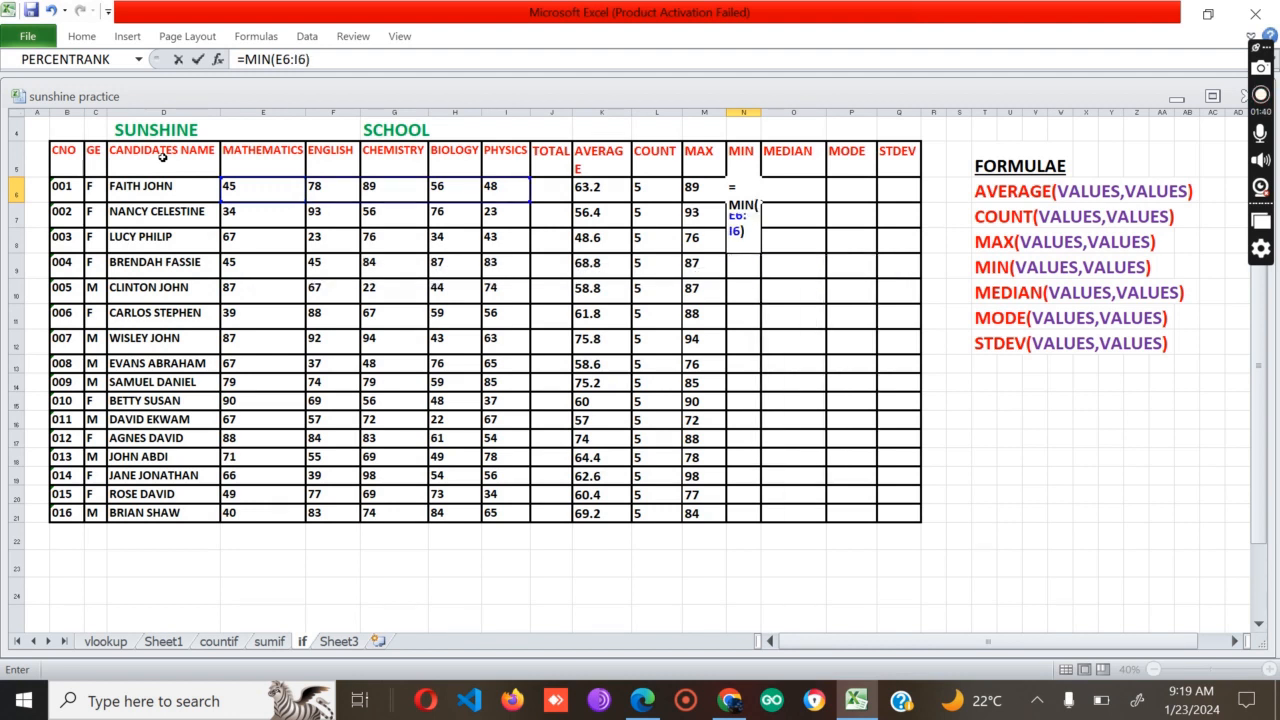
key("Return")
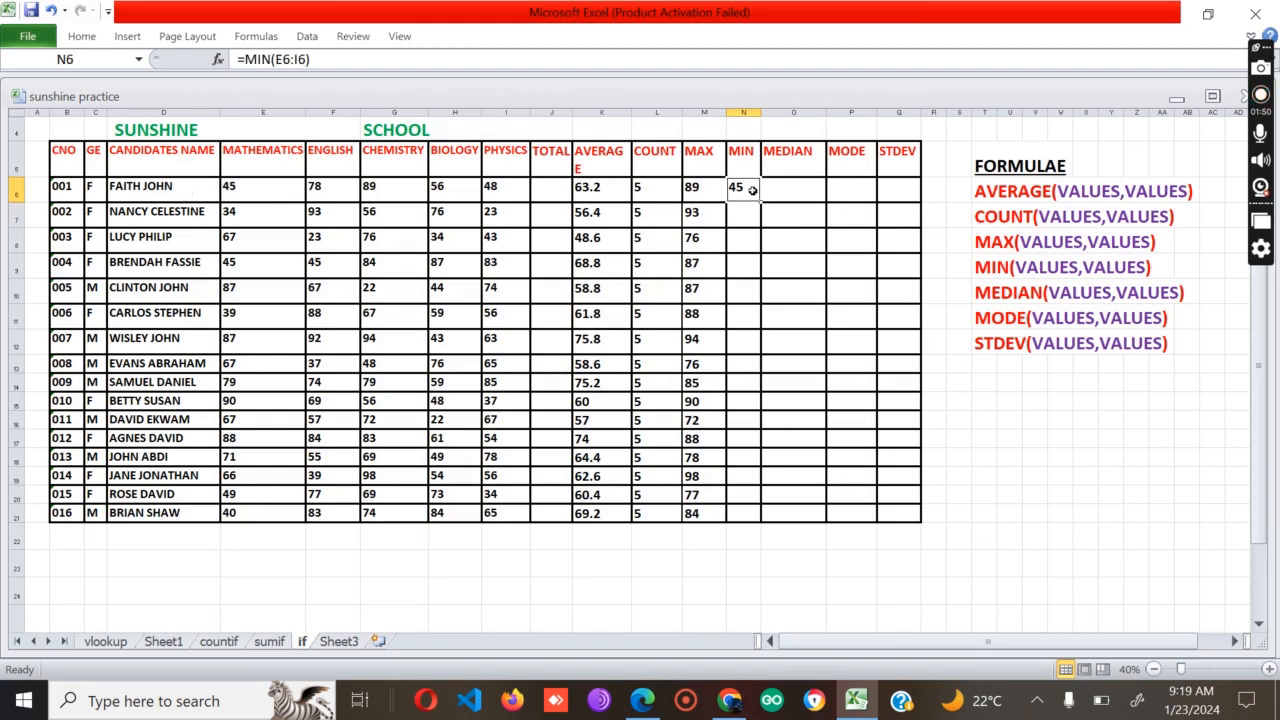
left_click(752, 189)
left_click_drag(760, 201, 743, 515)
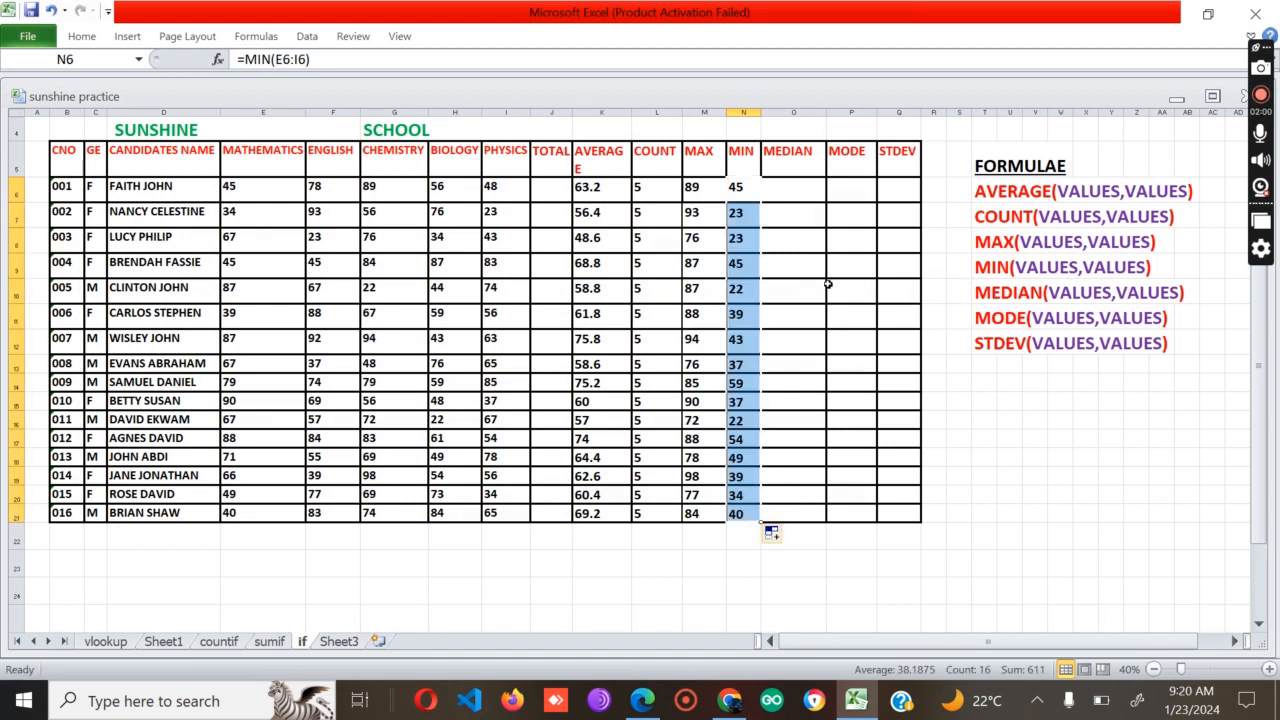
Enter the formula =MEDIAN(E6:I6) in cell O6 and fill it down through O21 for all the remaining candidates
left_click(783, 193)
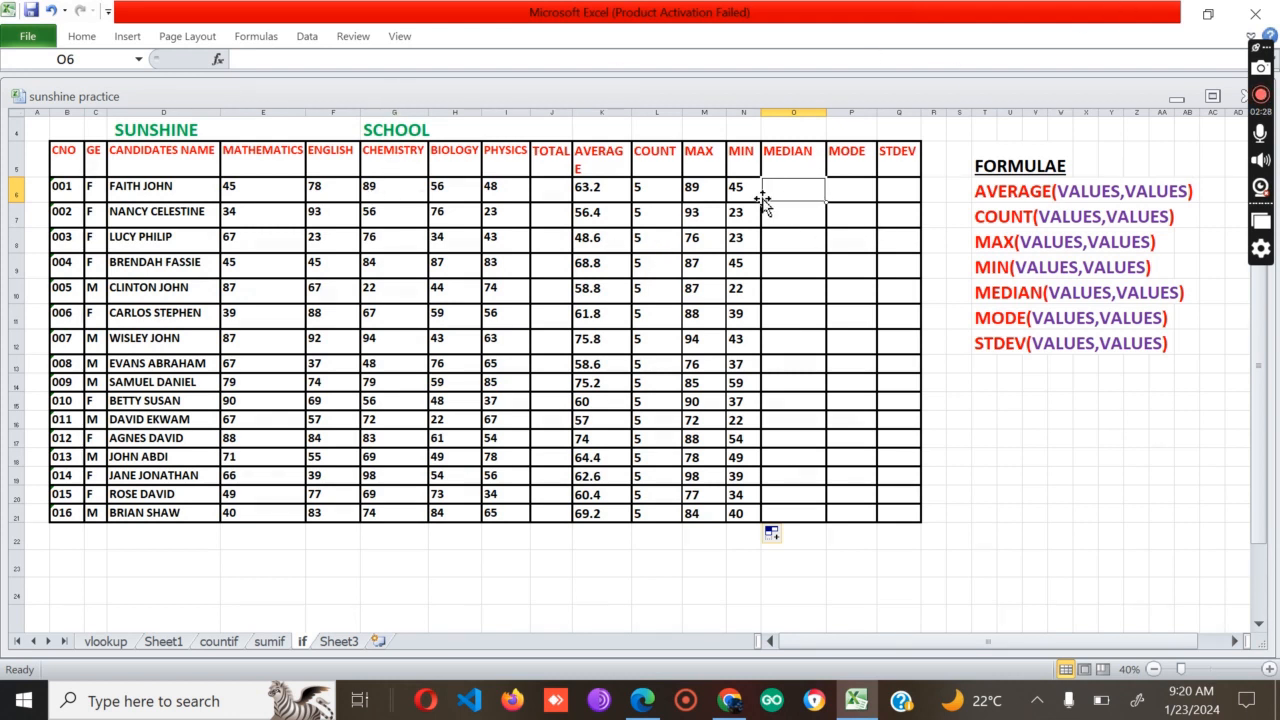
type("=")
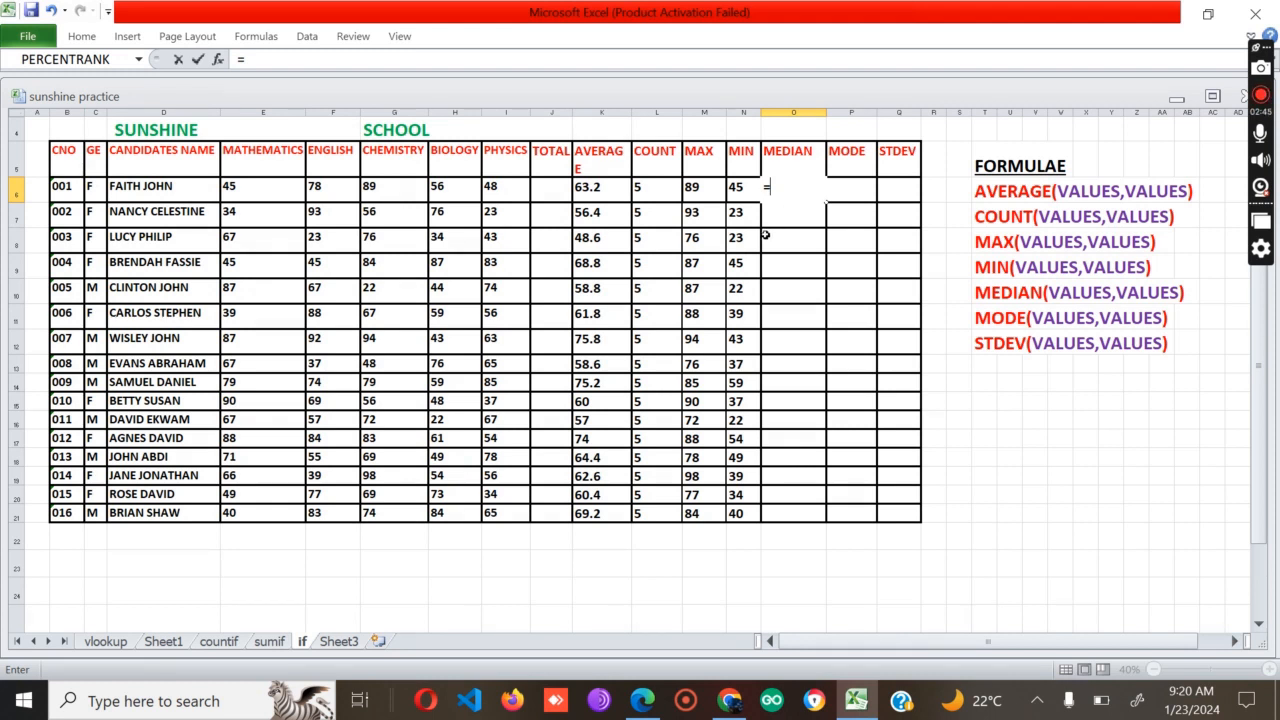
type("ME")
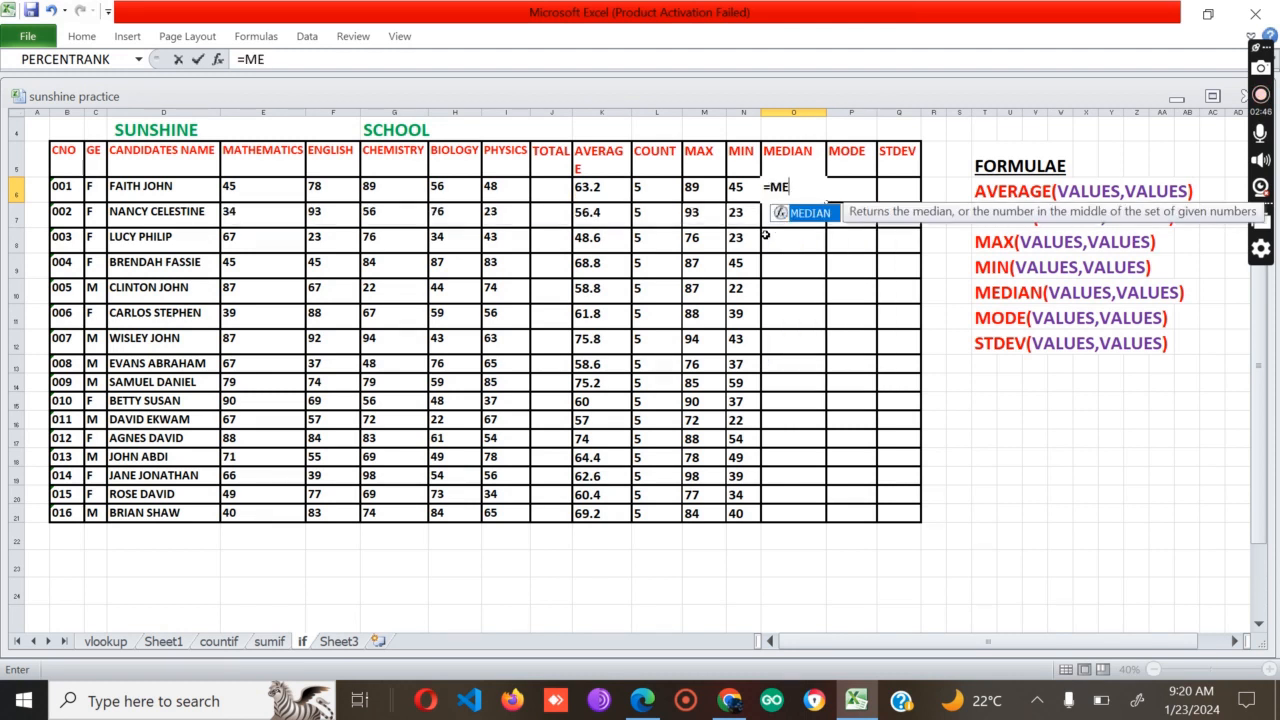
type("DIAN(")
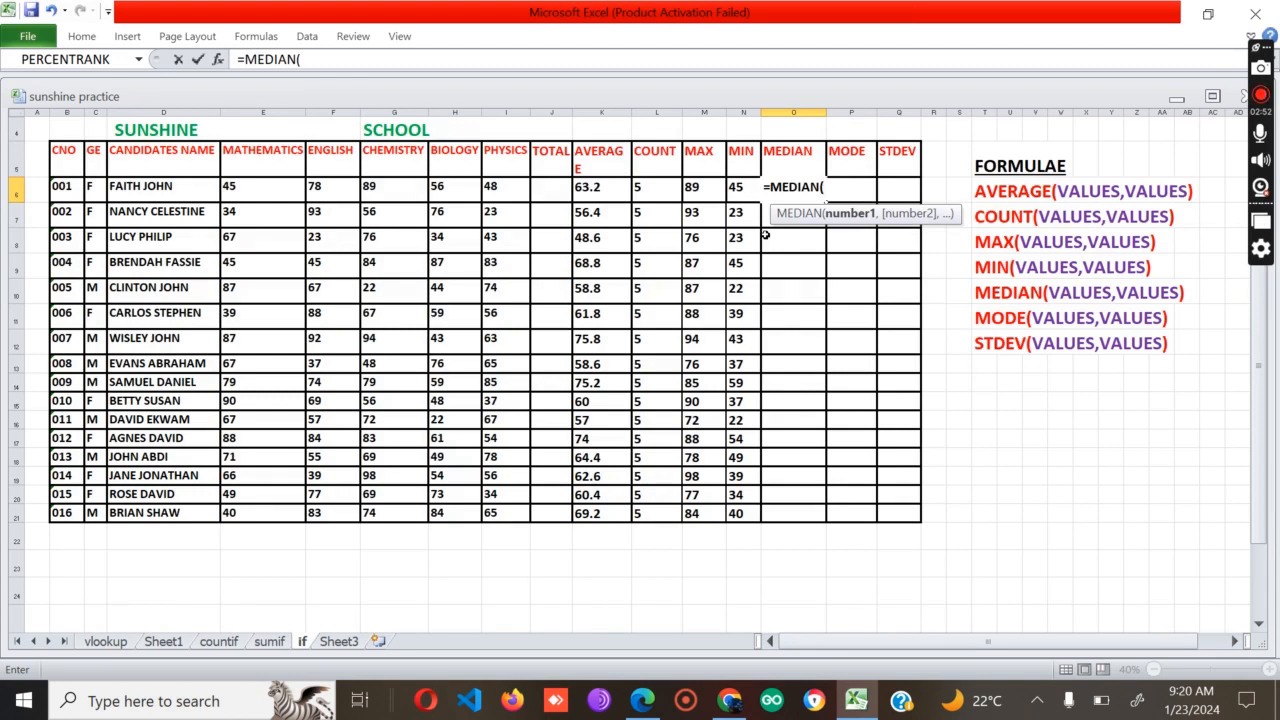
type("E6:")
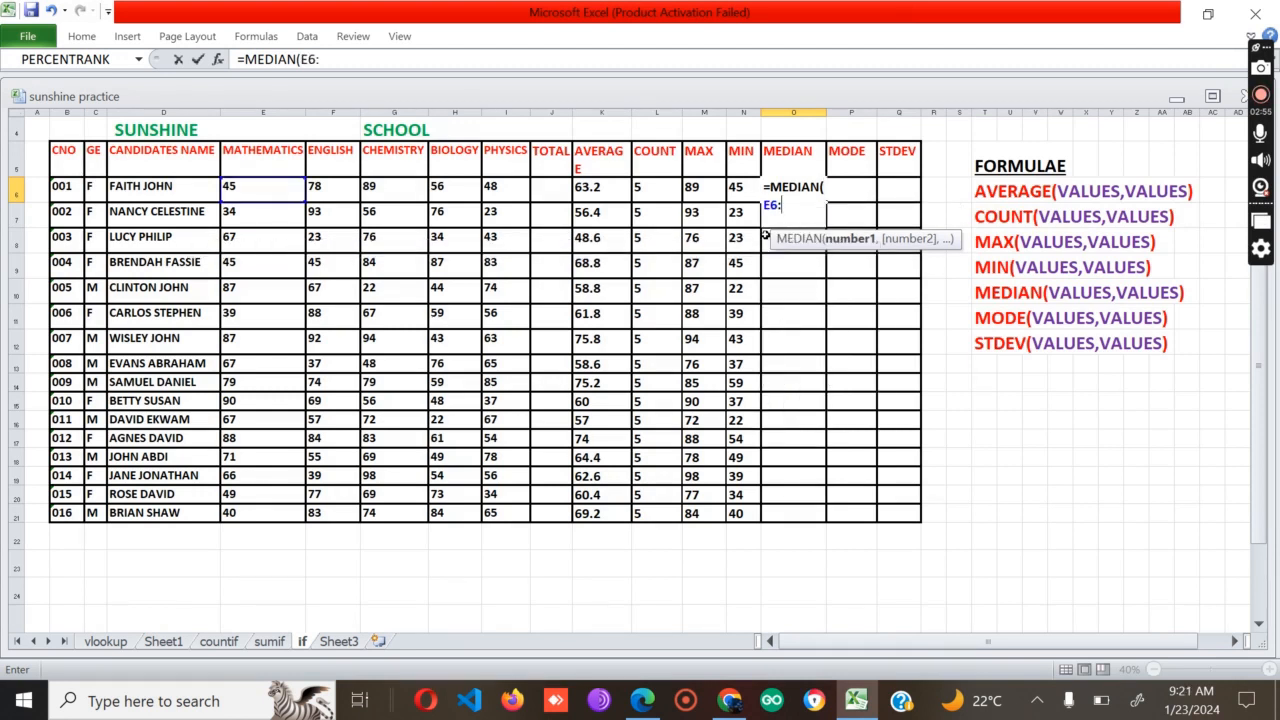
type("I")
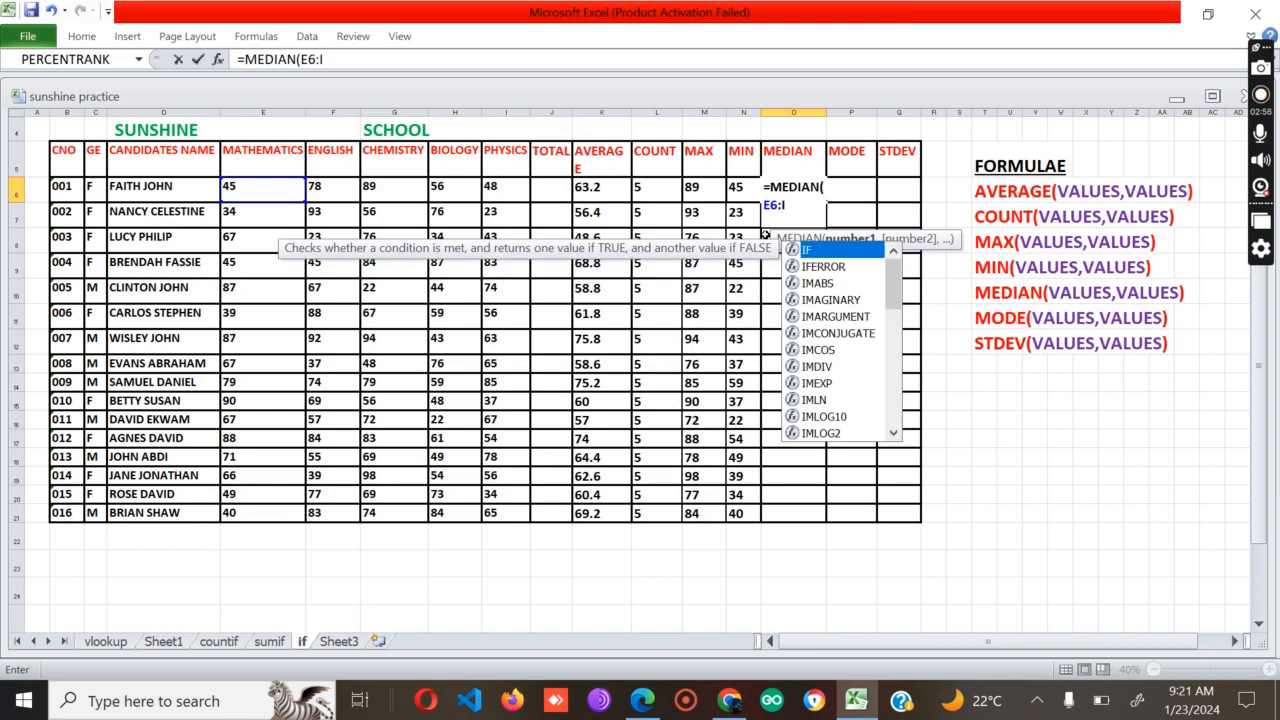
type("6)")
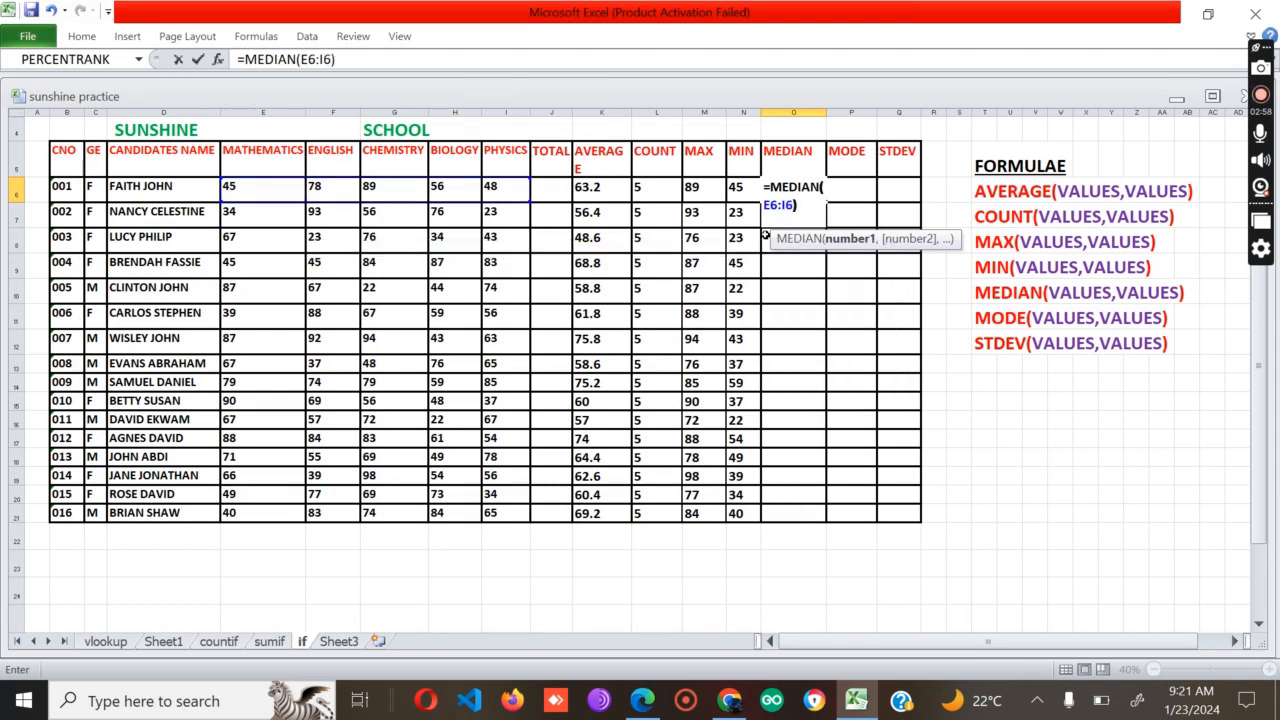
key("Return")
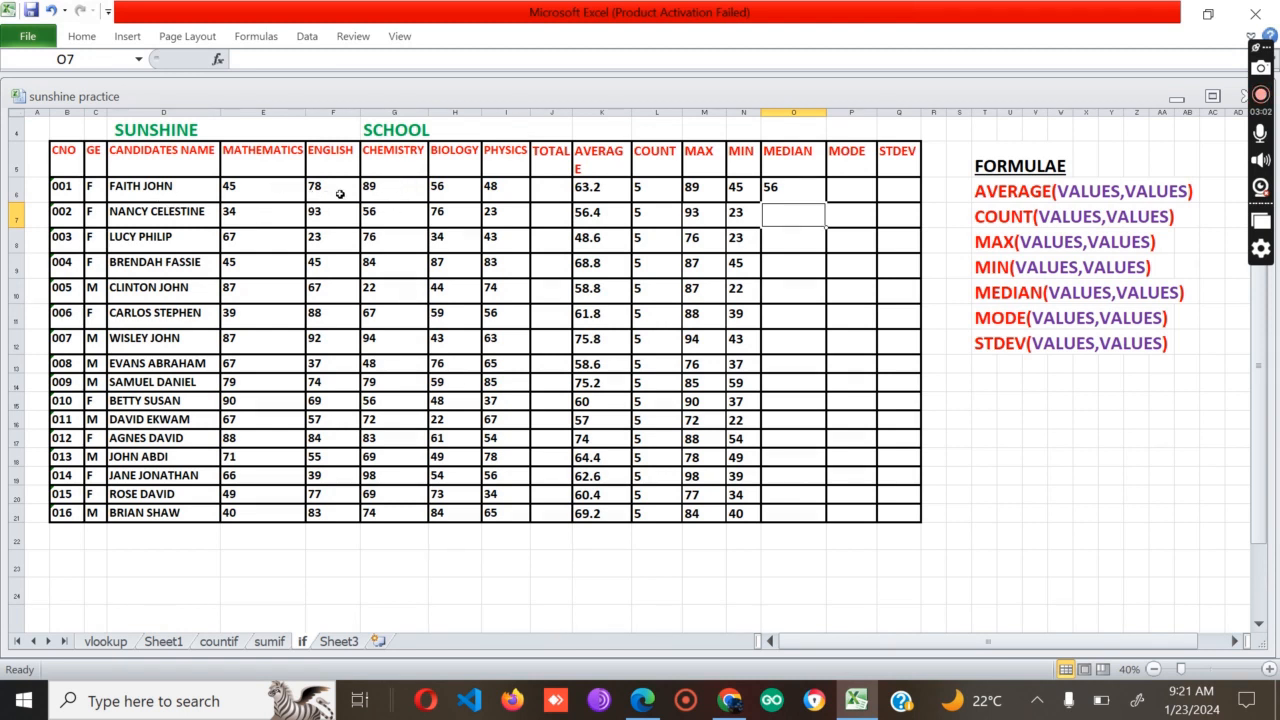
left_click(788, 188)
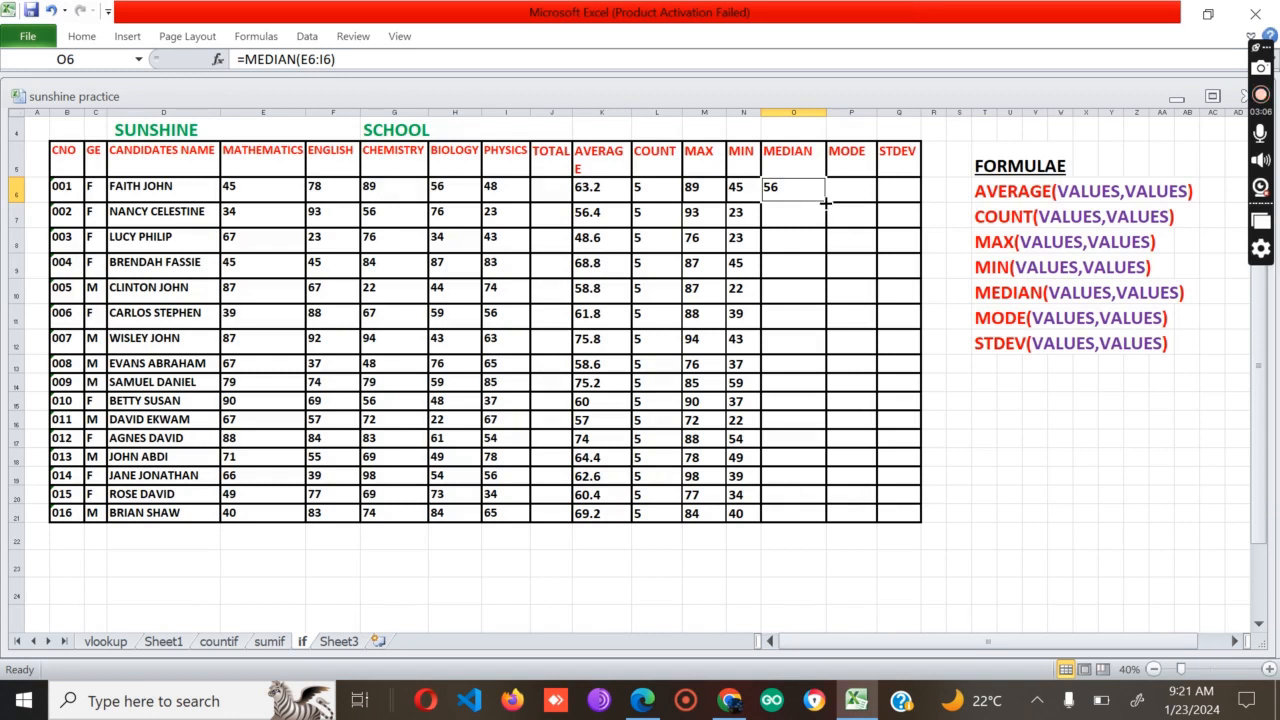
left_click_drag(828, 202, 798, 524)
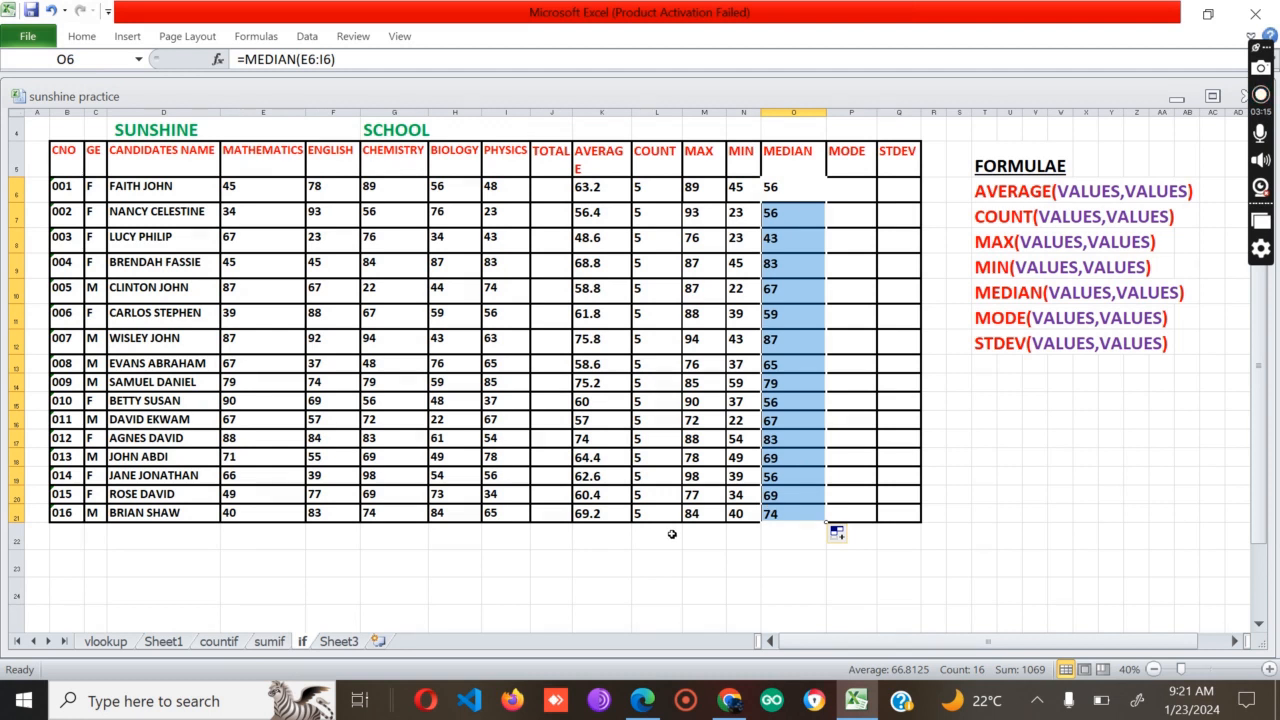
Enter the formula =MODE(E6:I6) in cell P6 for the first candidate's most frequent mark
left_click(842, 188)
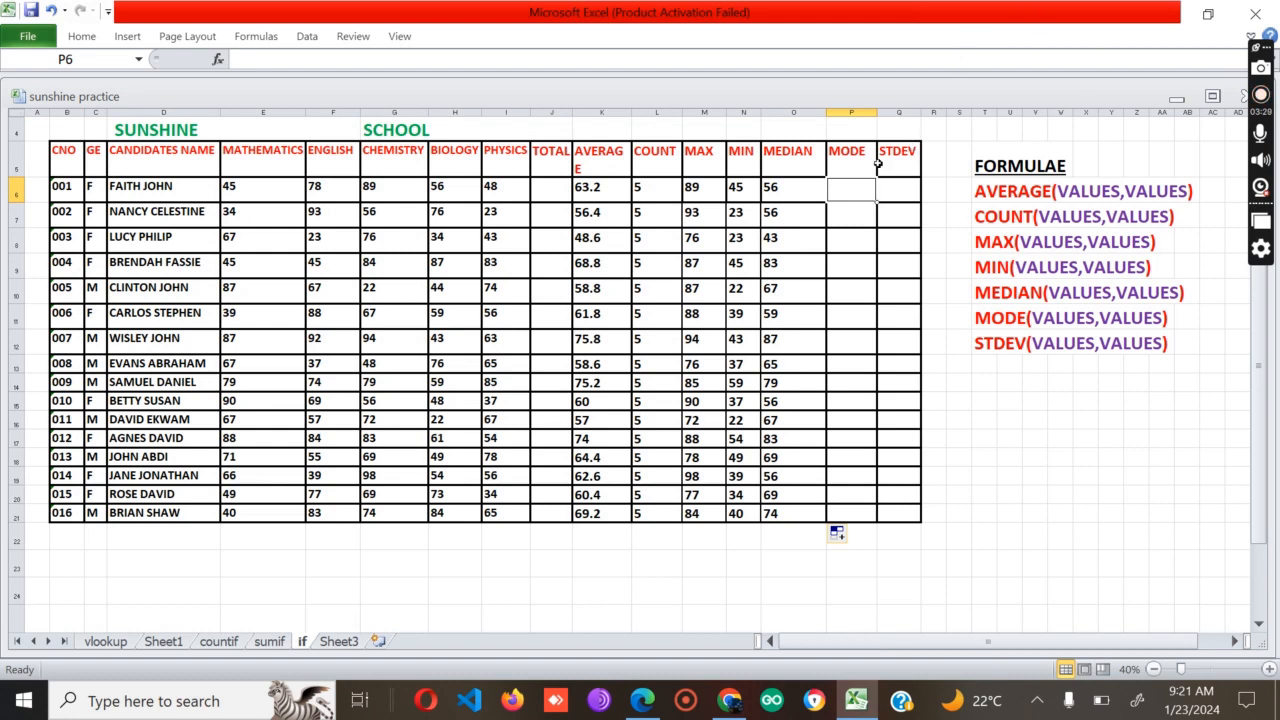
type("=MODE")
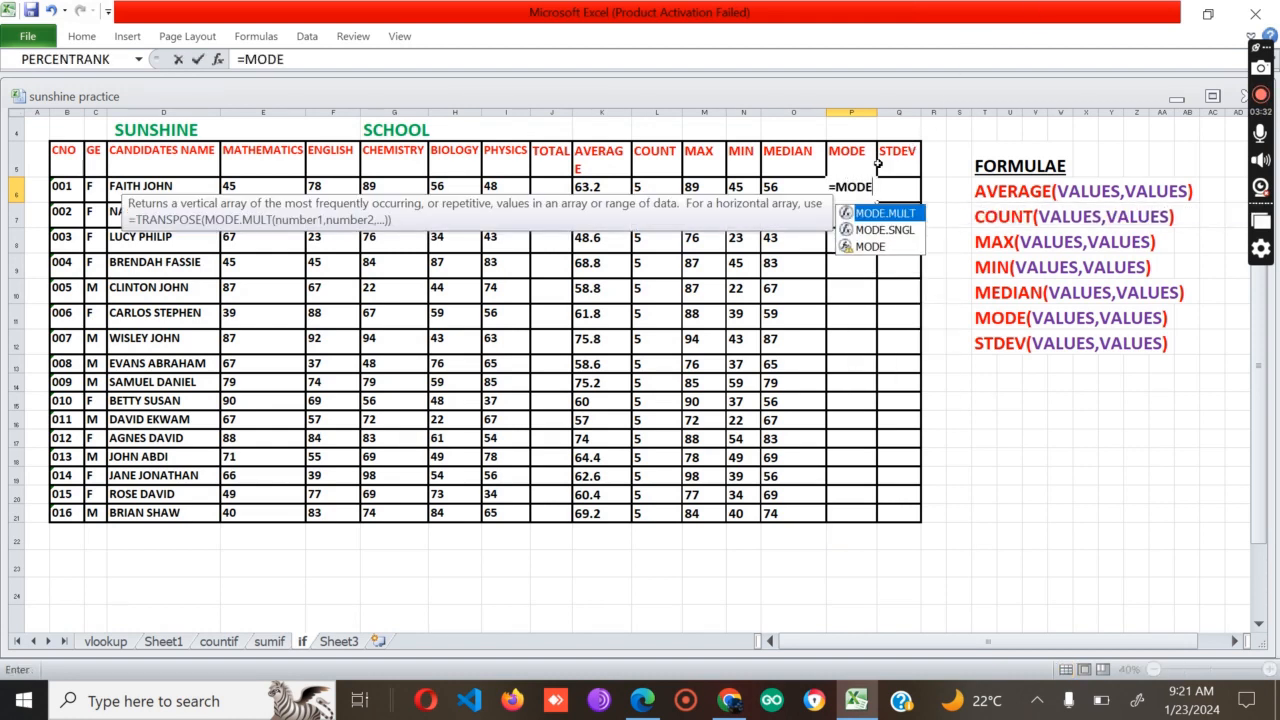
type("(")
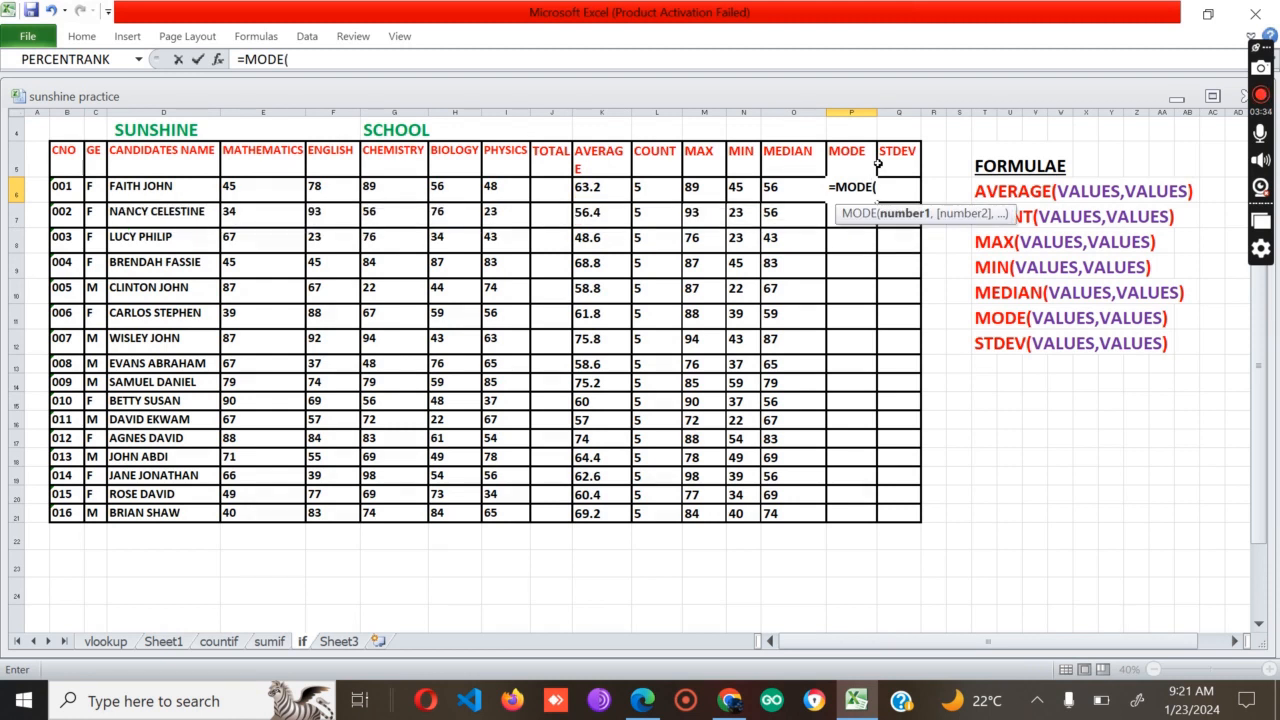
type("E6")
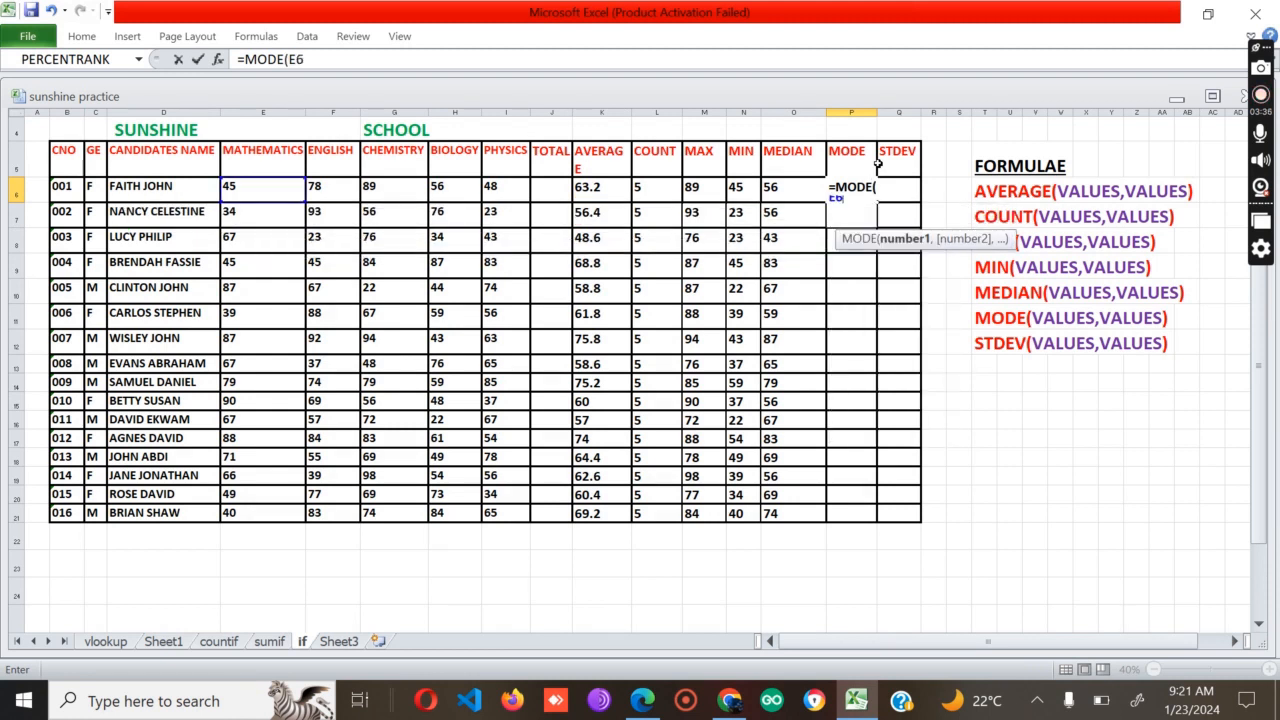
type(":I6)")
key("Return")
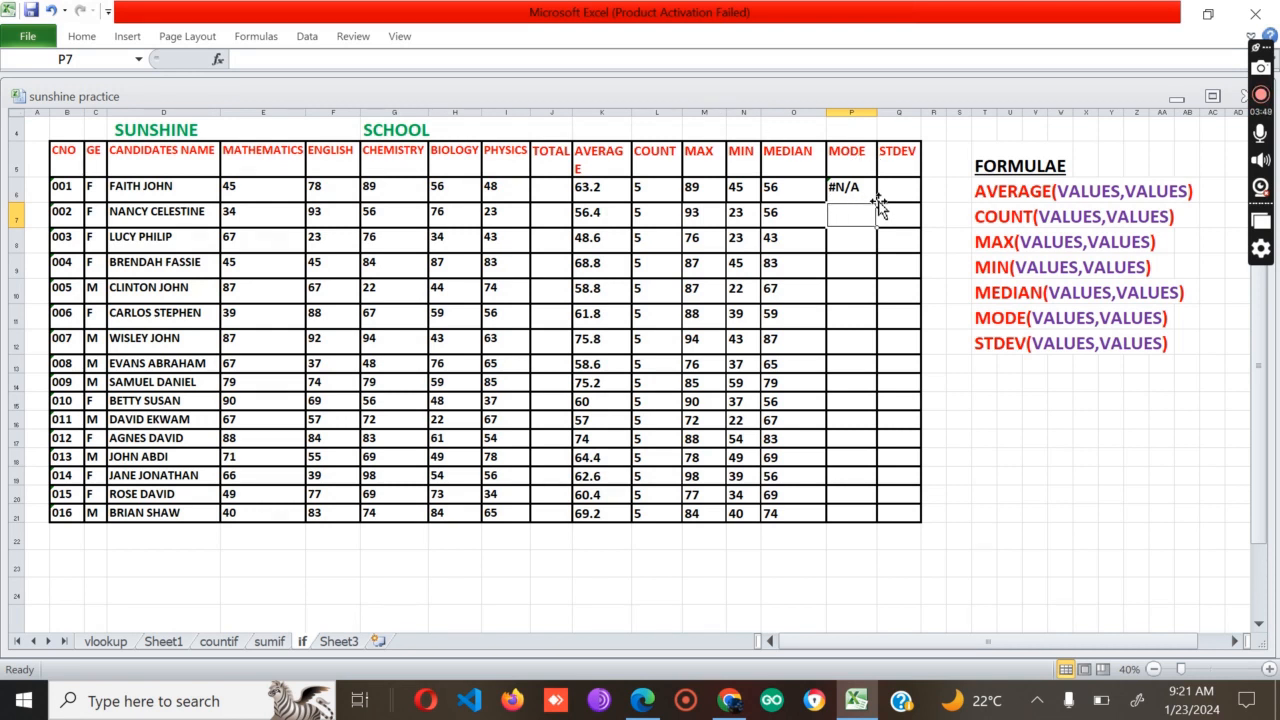
Fill the MODE formula from P6 down through P21 for all the remaining candidates
left_click(874, 196)
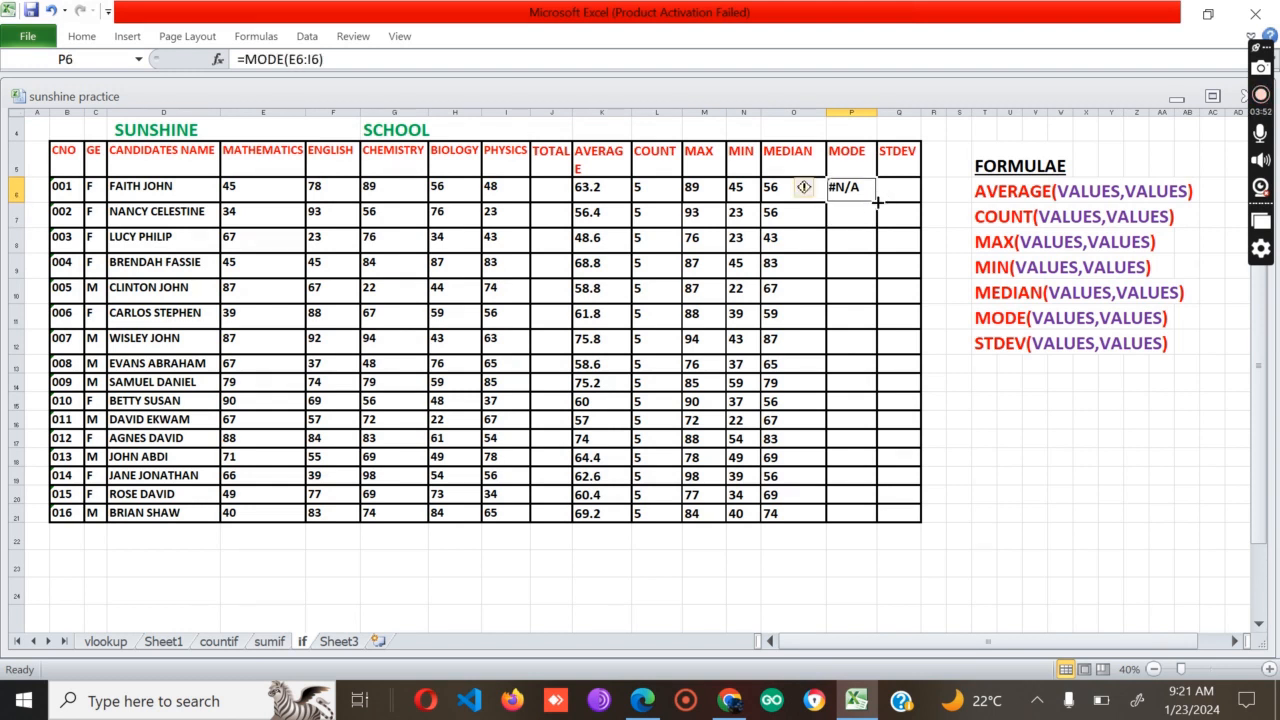
left_click_drag(876, 202, 868, 518)
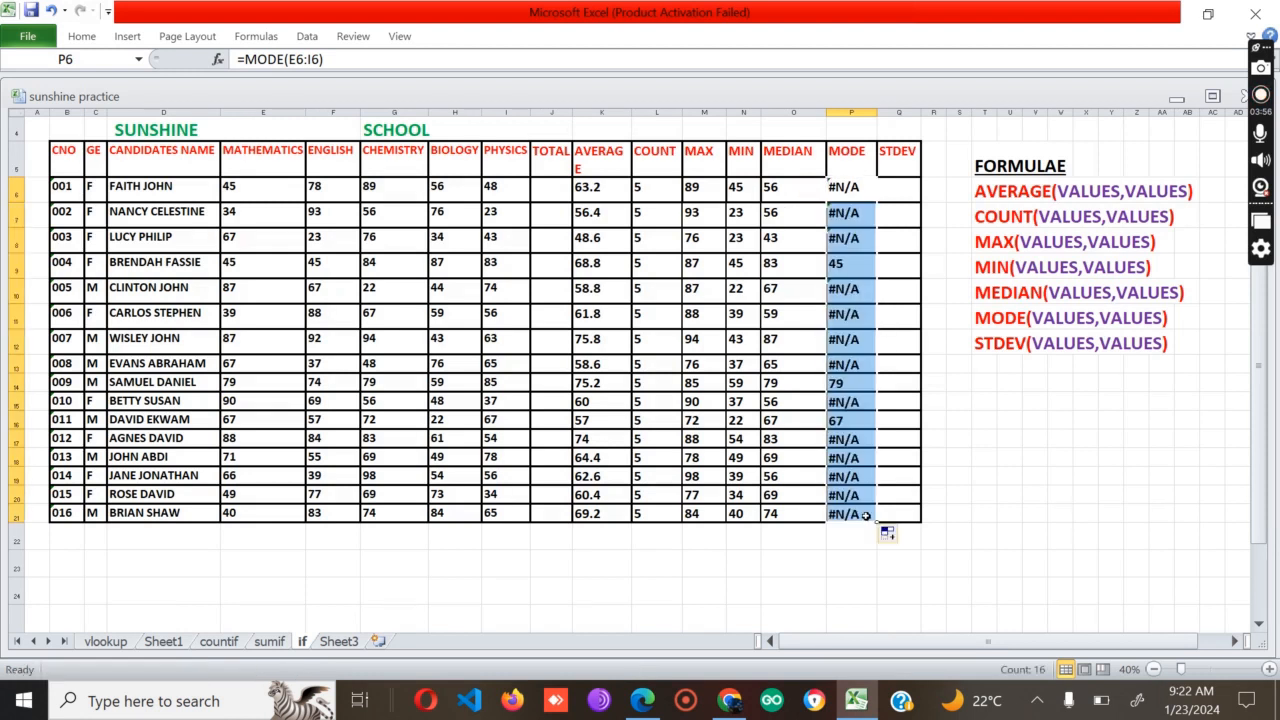
left_click(965, 500)
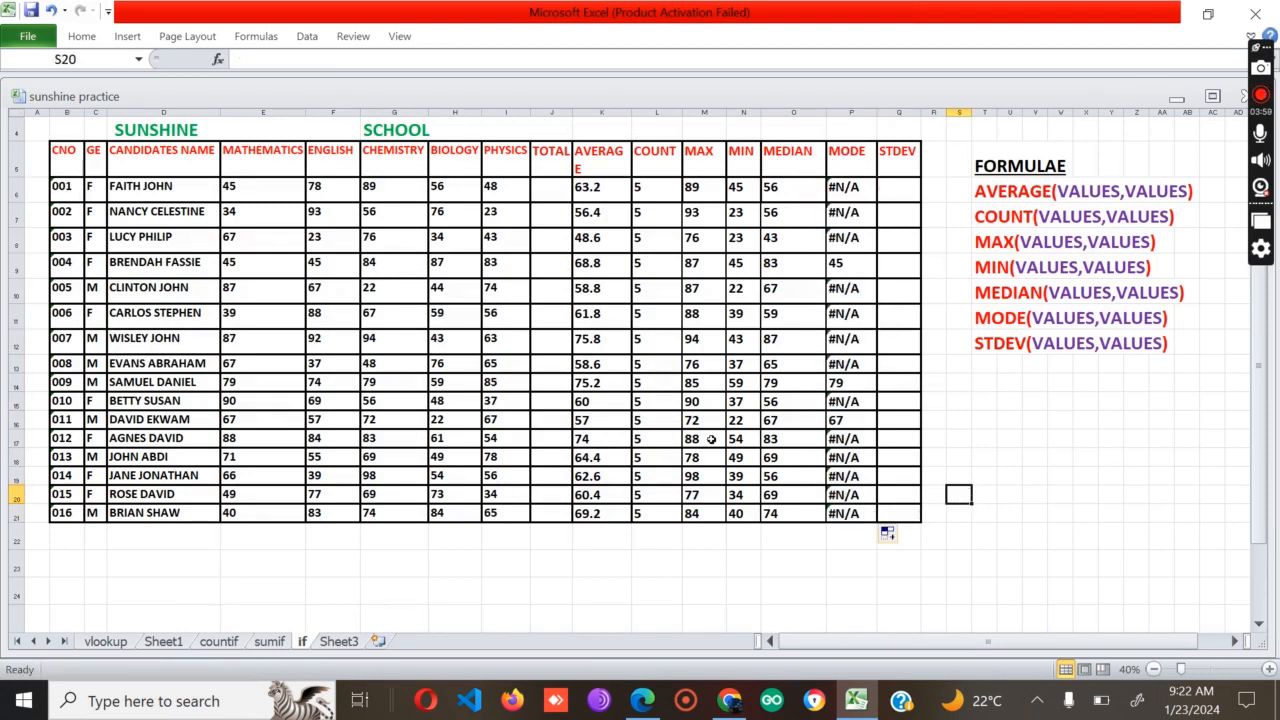
Highlight the repeated marks in row 16, the Physics mark in I16 and the Mathematics mark in E16, with yellow fill
left_click(848, 422)
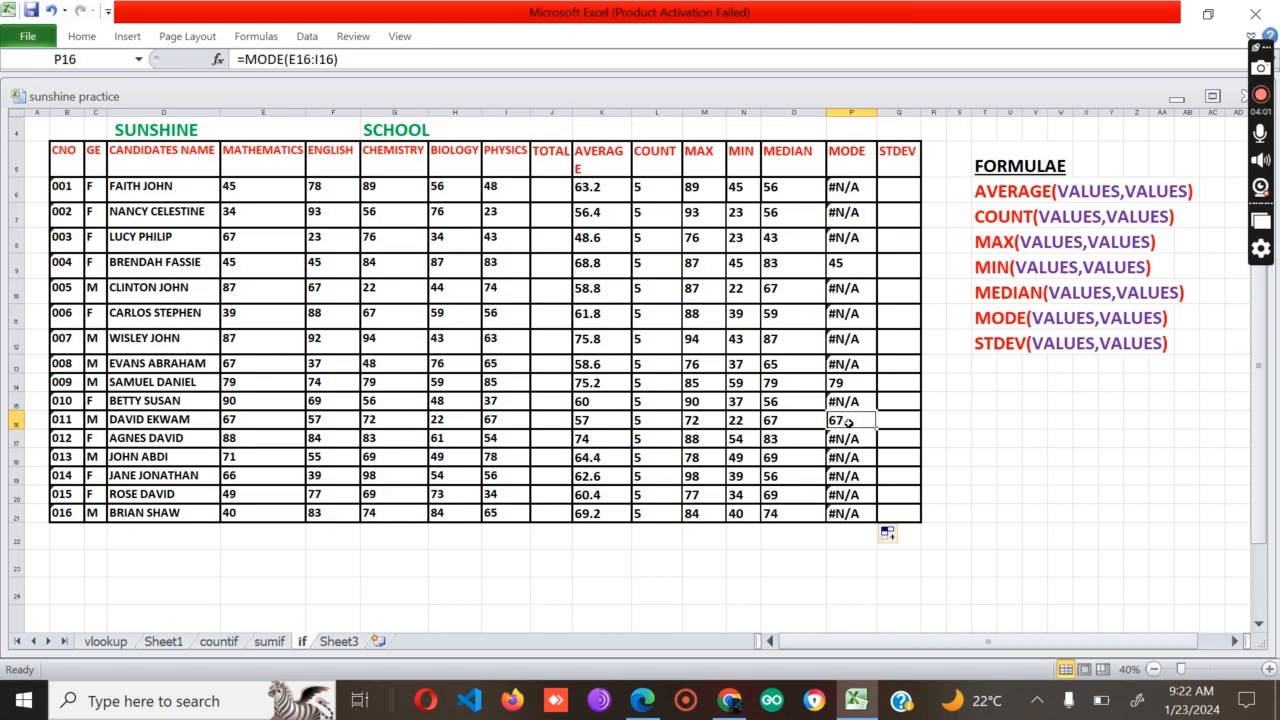
left_click(498, 420)
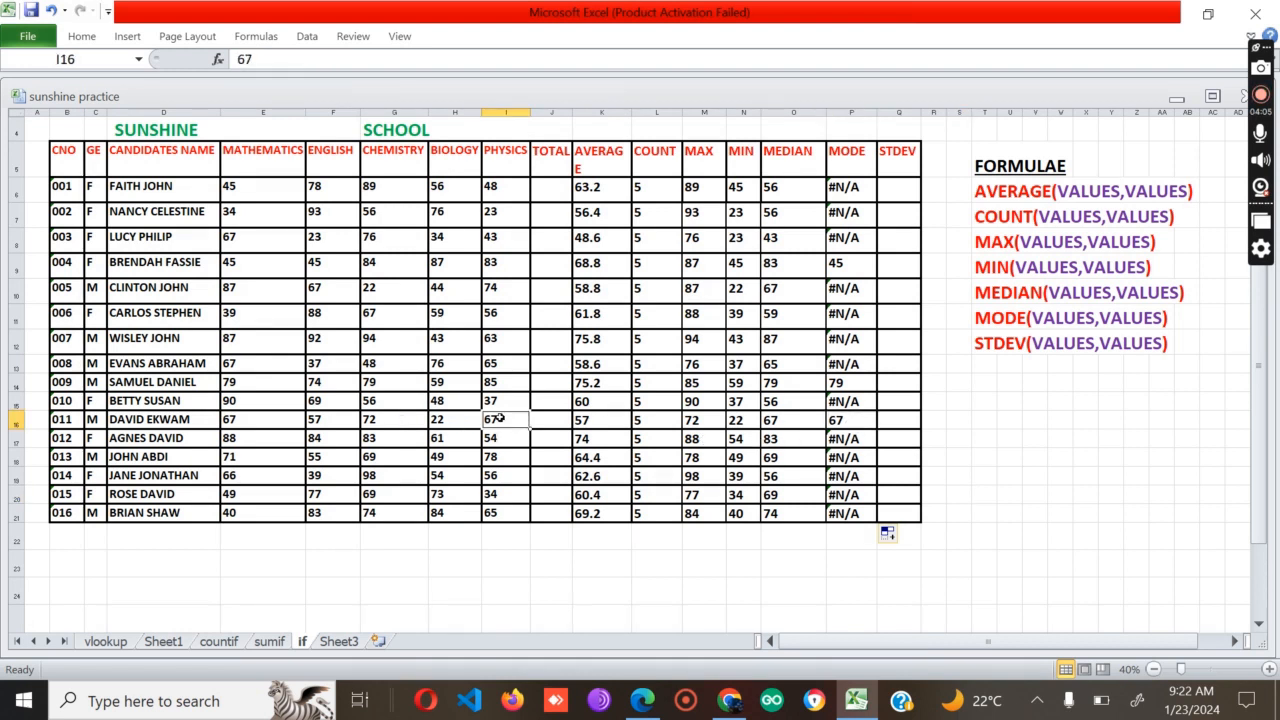
left_click(82, 36)
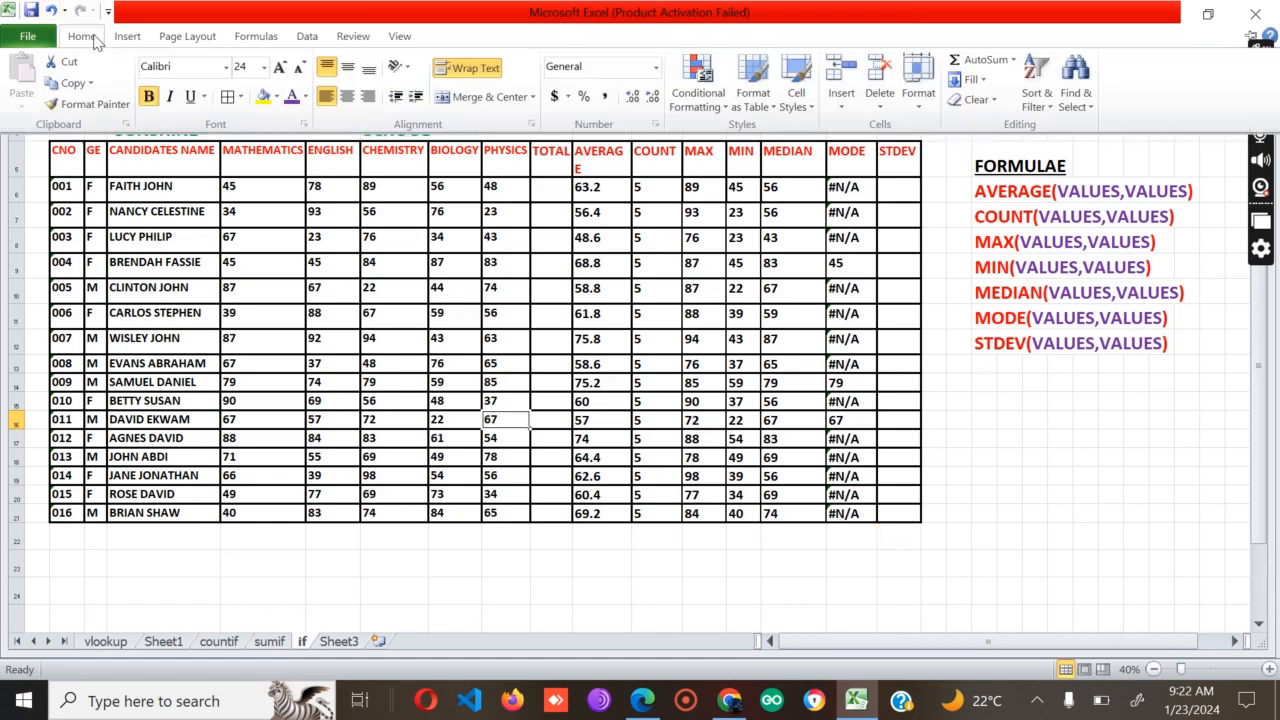
left_click(264, 97)
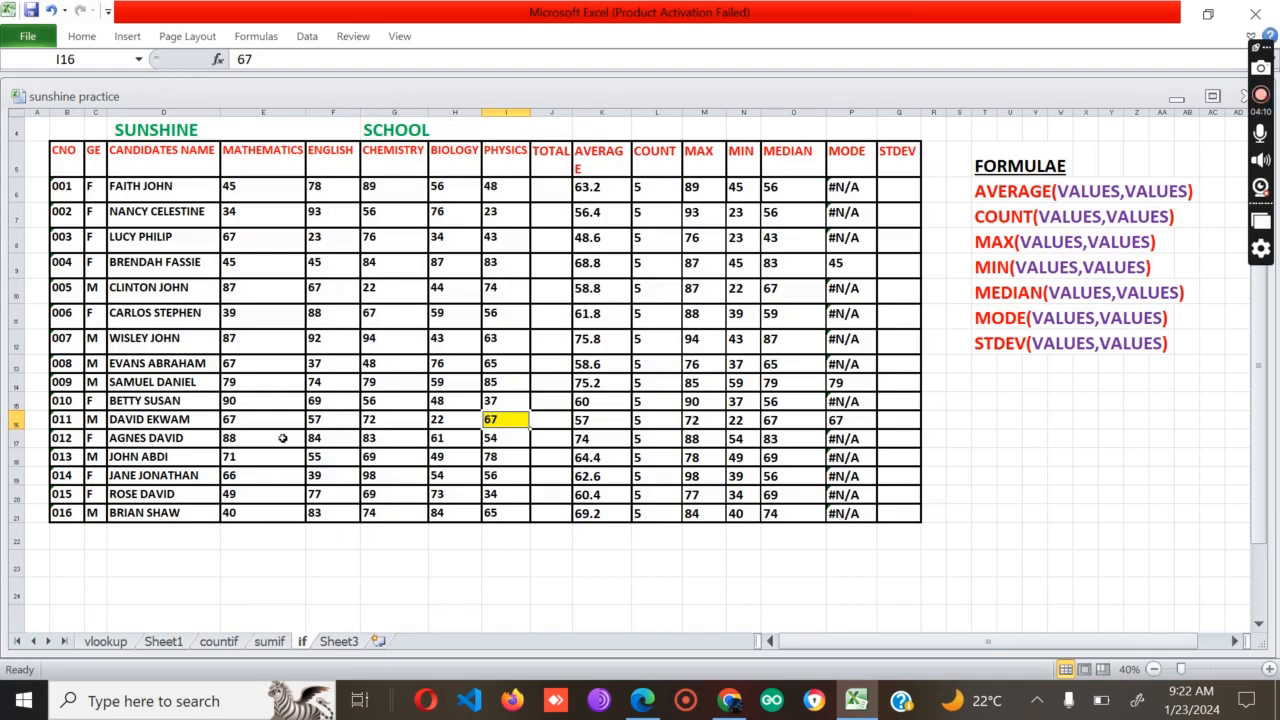
left_click(258, 422)
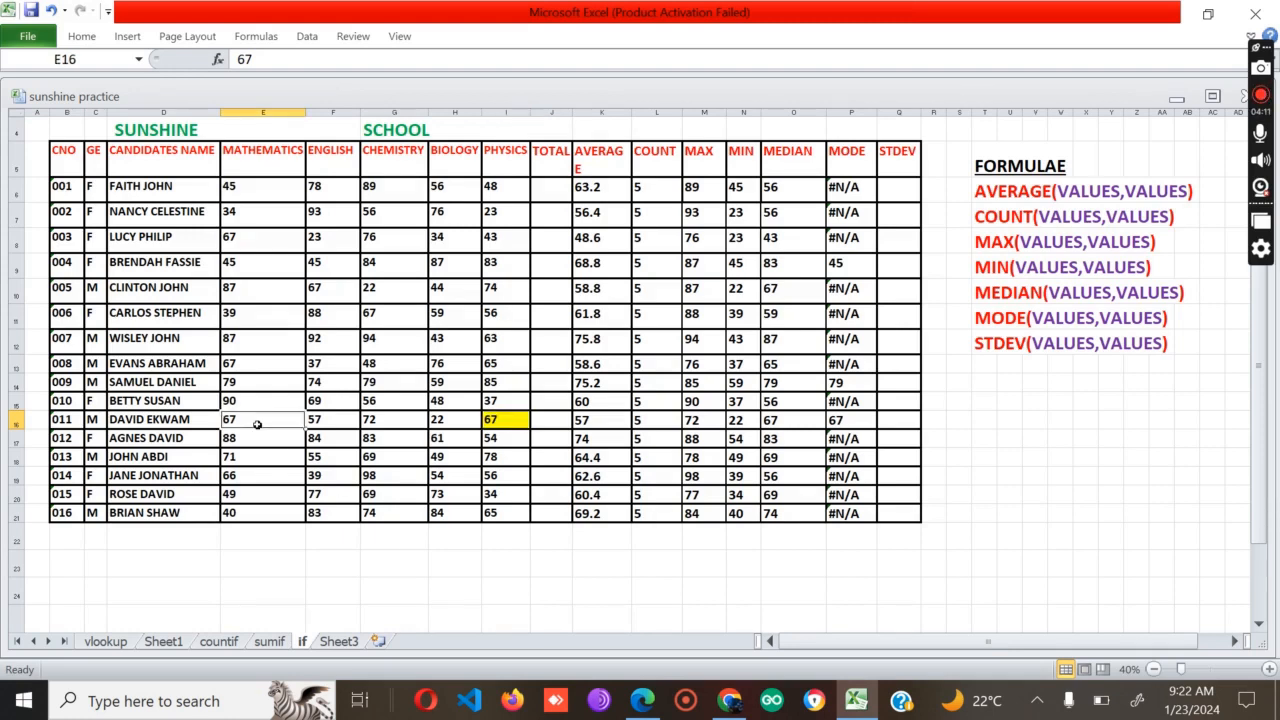
left_click(84, 37)
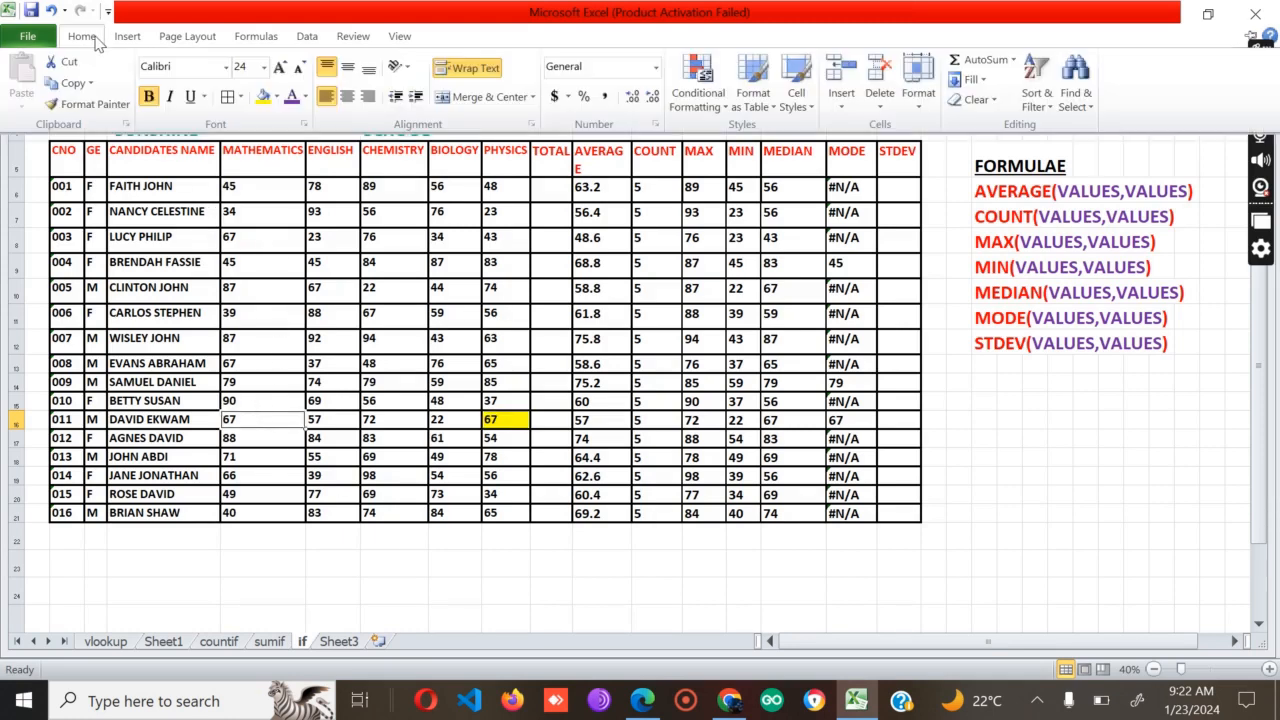
left_click(264, 97)
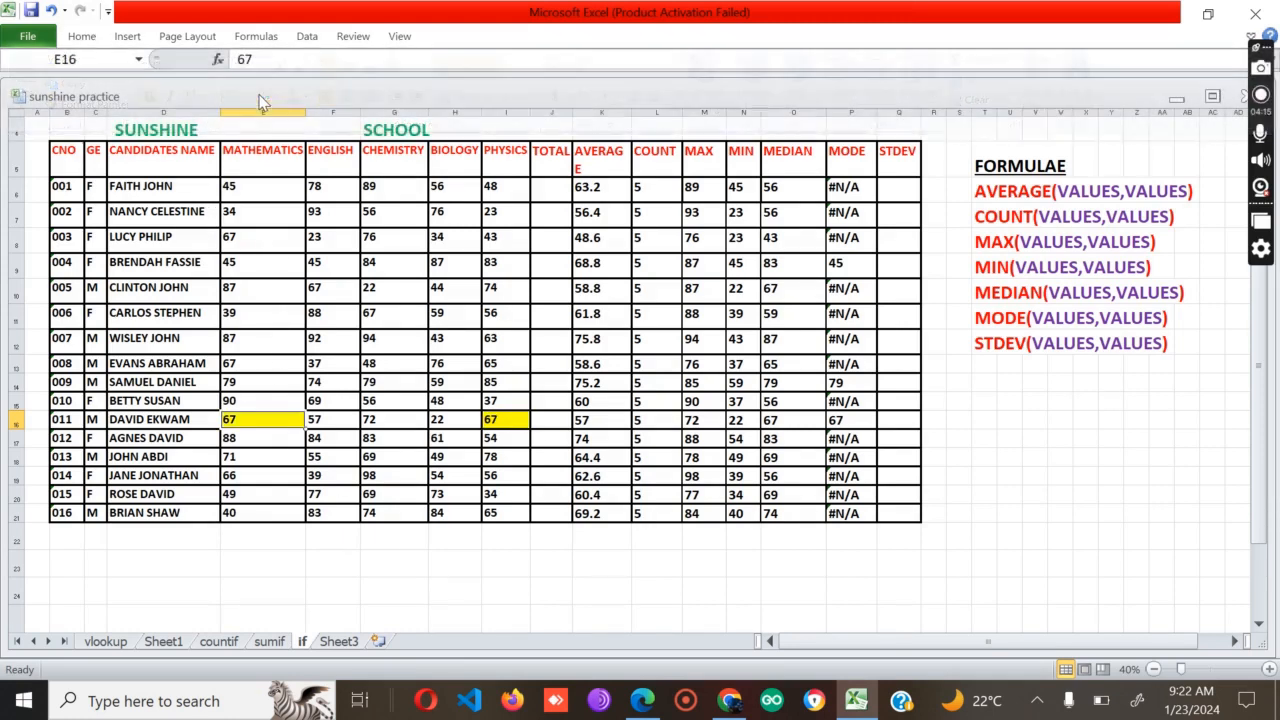
left_click(856, 422)
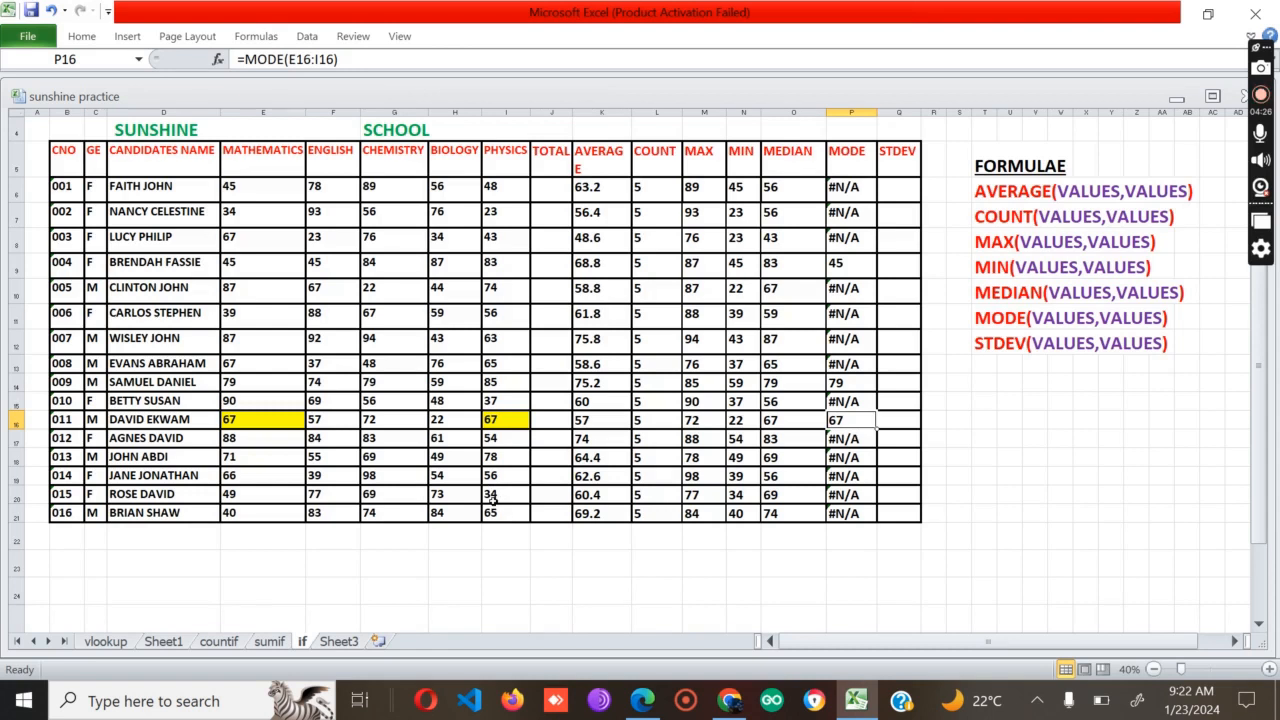
left_click(784, 421)
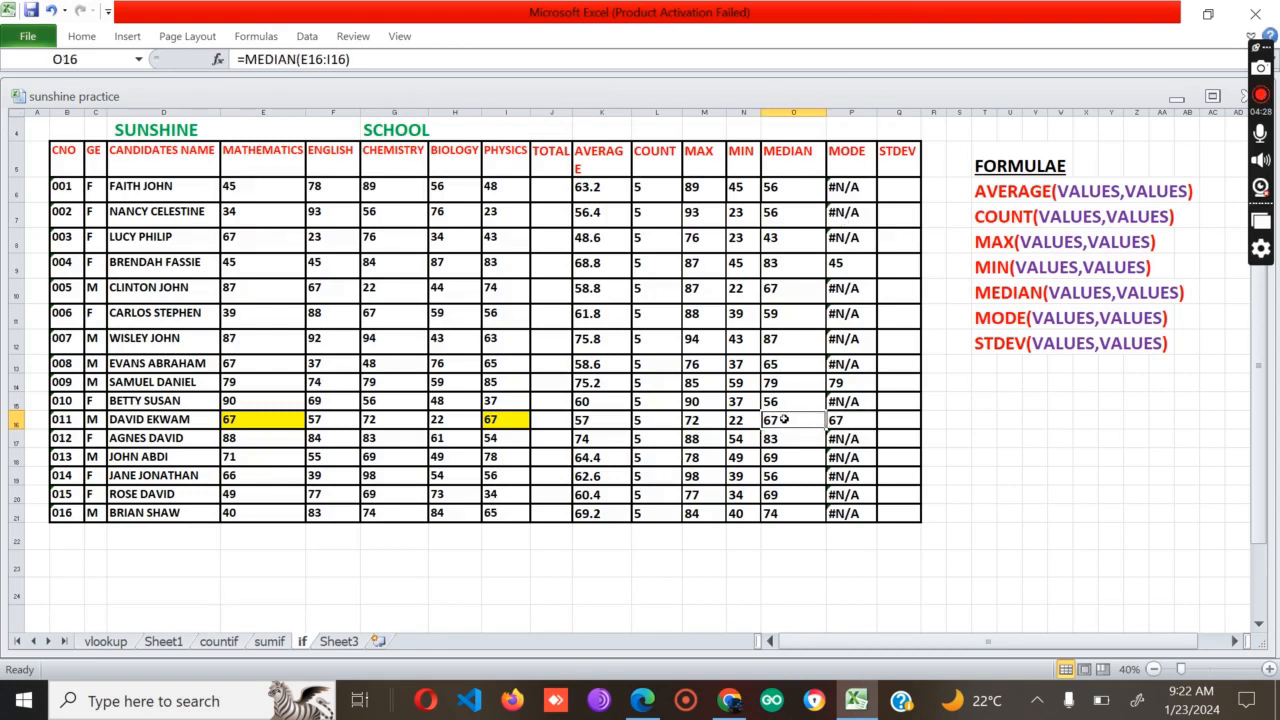
left_click(837, 386)
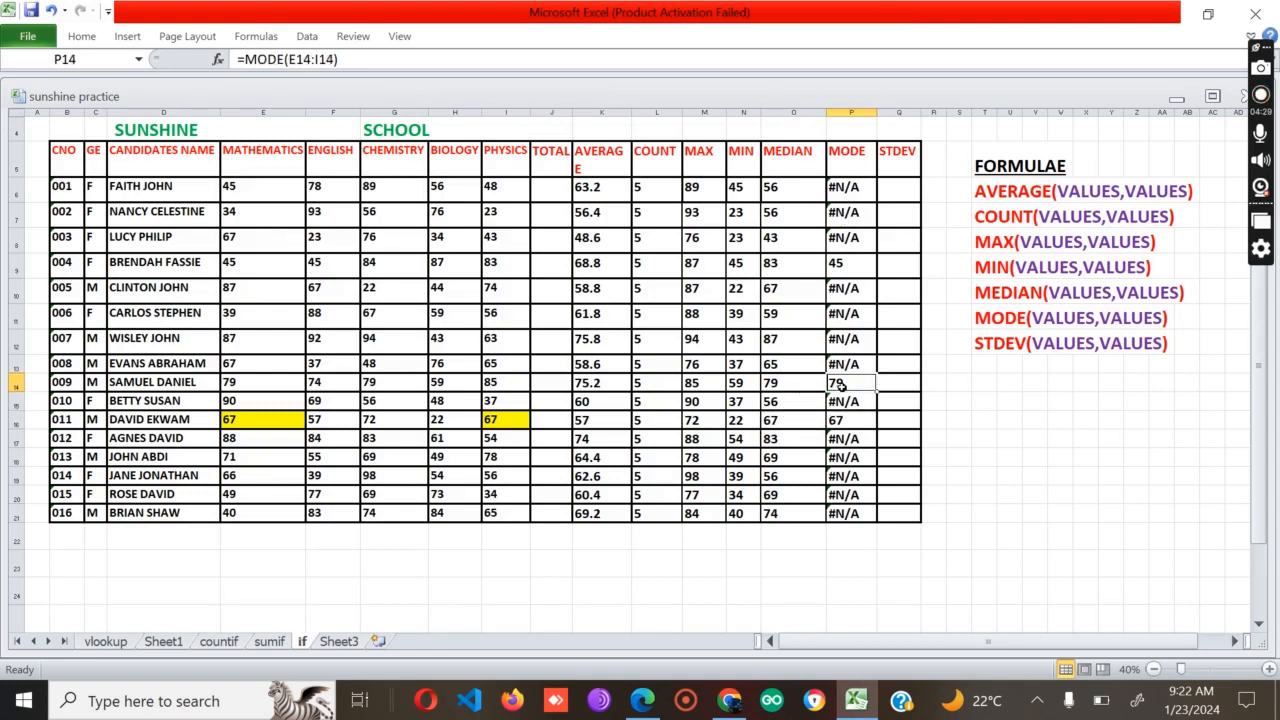
left_click(842, 268)
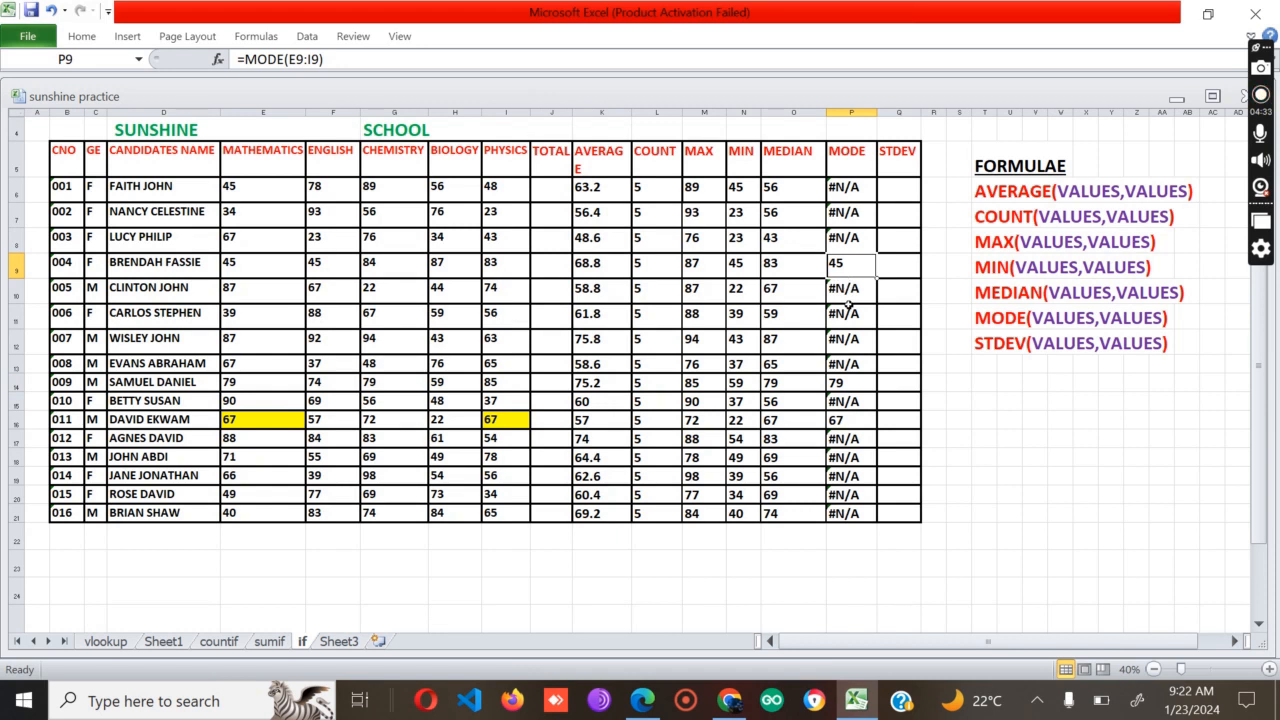
Change the last candidate's Mathematics mark in cell E21 to 84
left_click(239, 513)
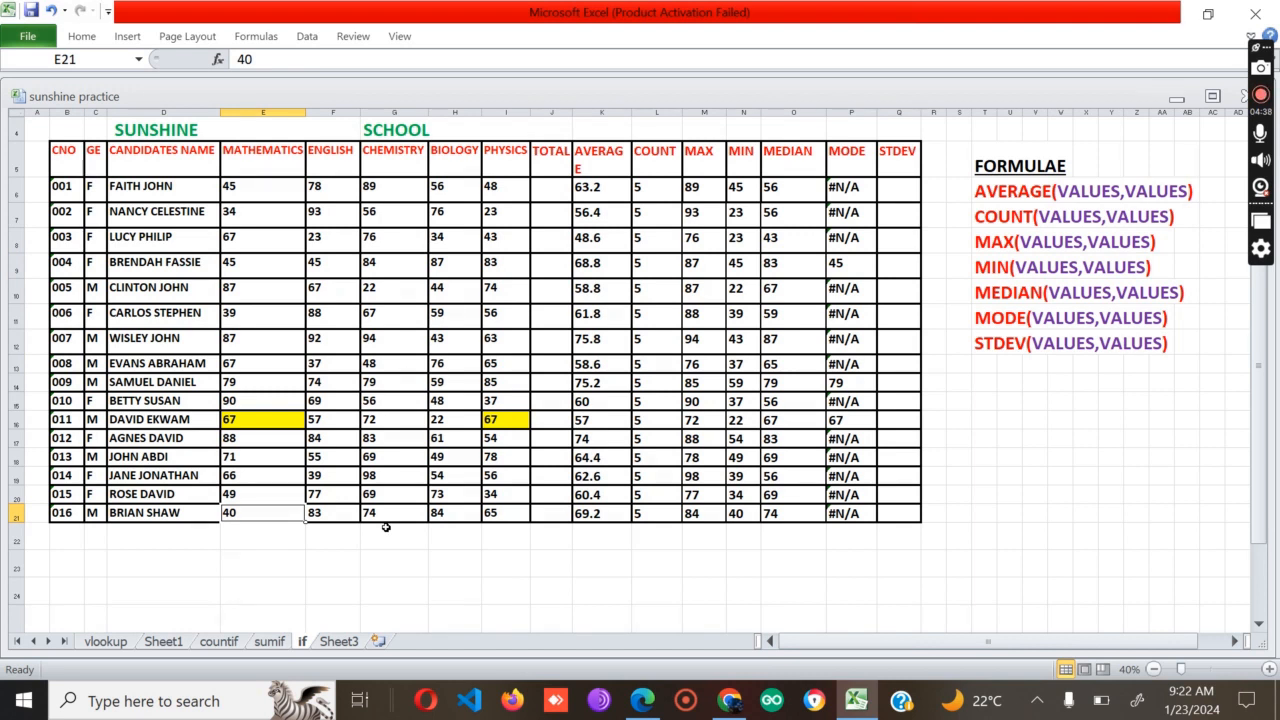
type("84")
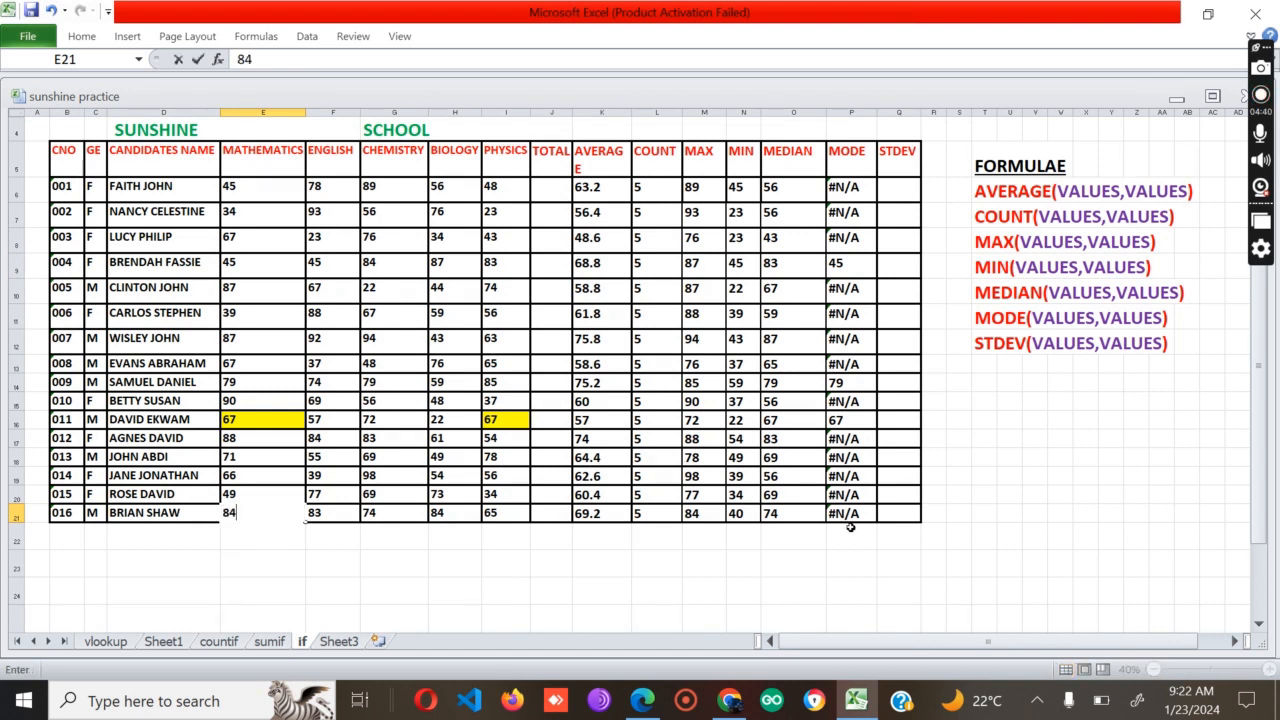
left_click(403, 557)
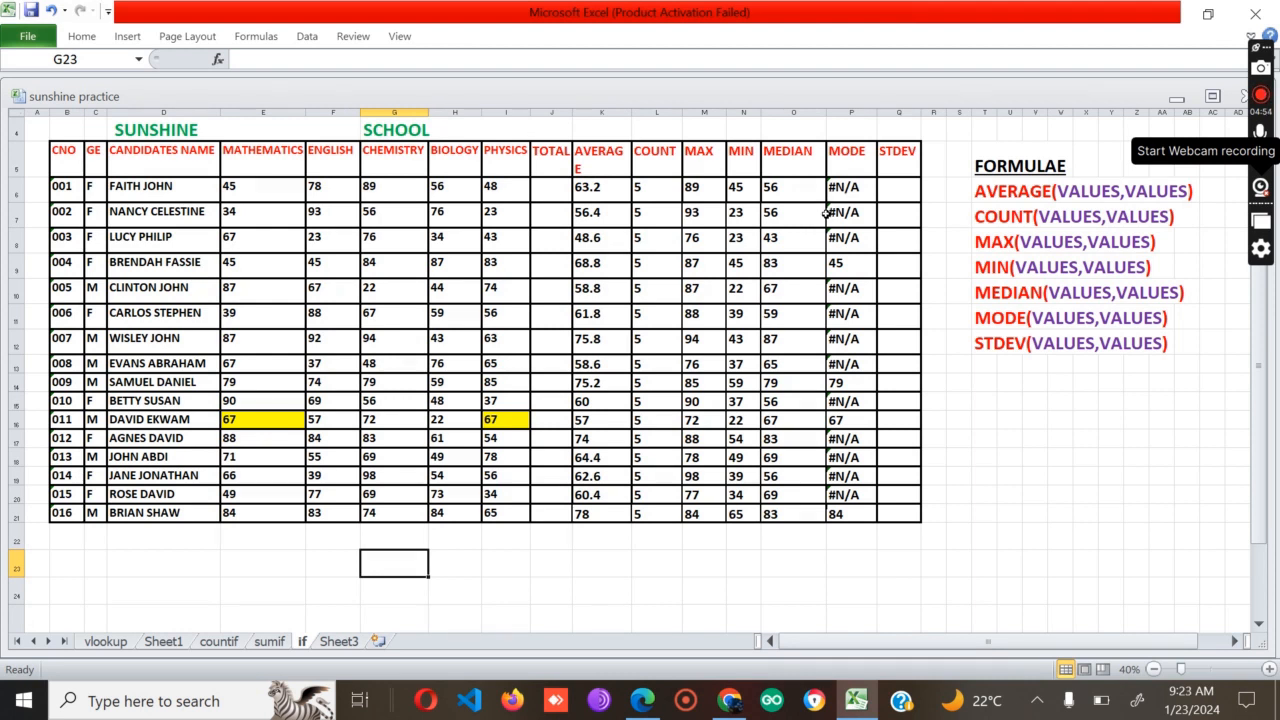
Enter the formula =STDEV(E6:I6) in cell Q6 for the standard deviation of the first candidate's marks
left_click(898, 183)
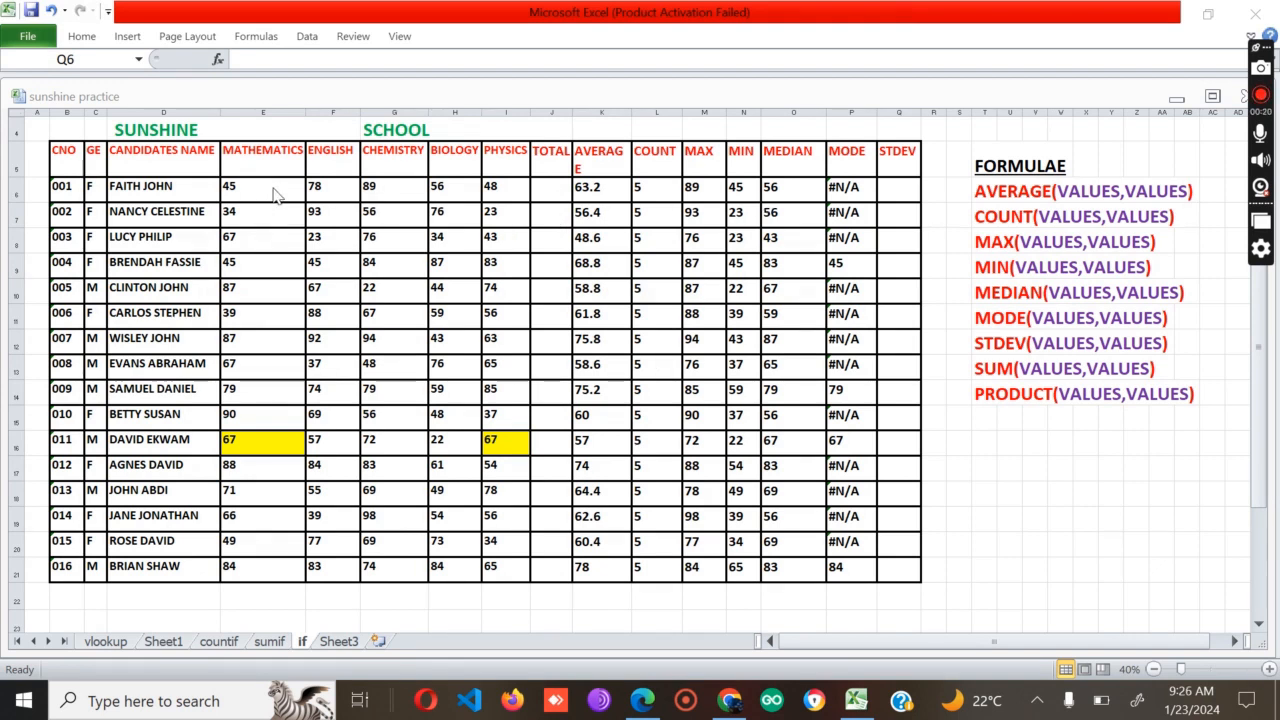
left_click(885, 190)
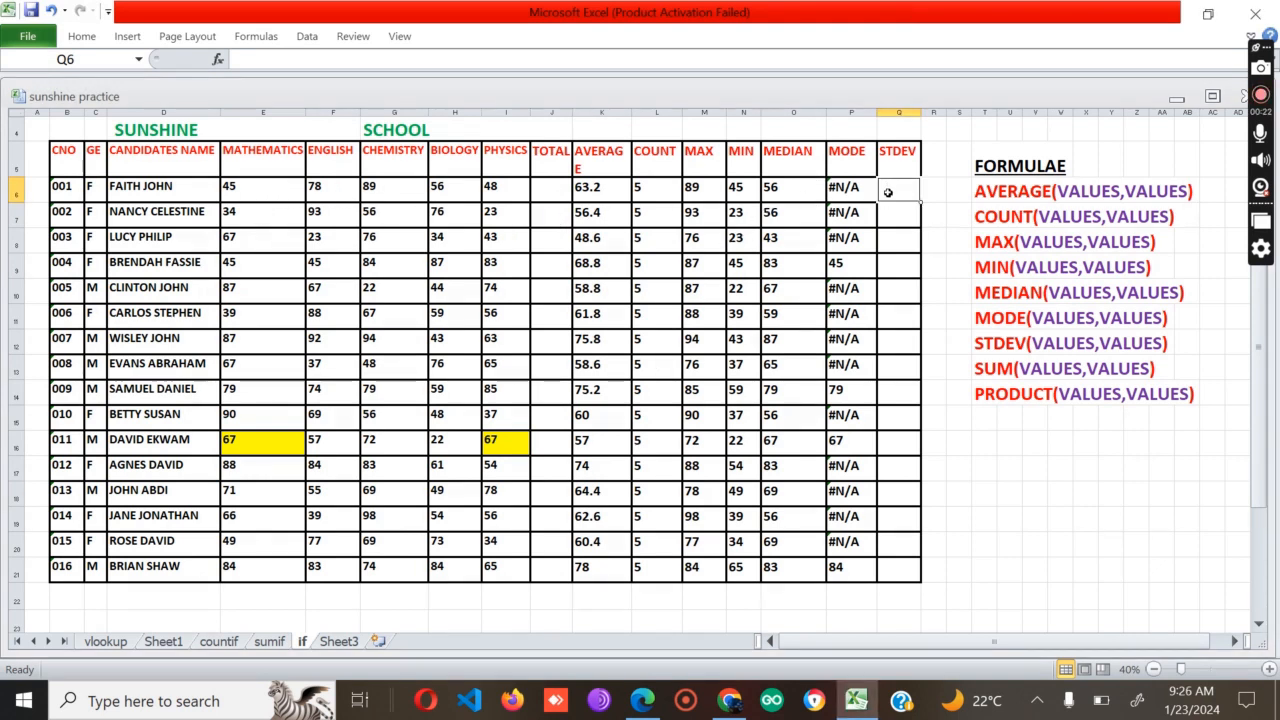
type("=")
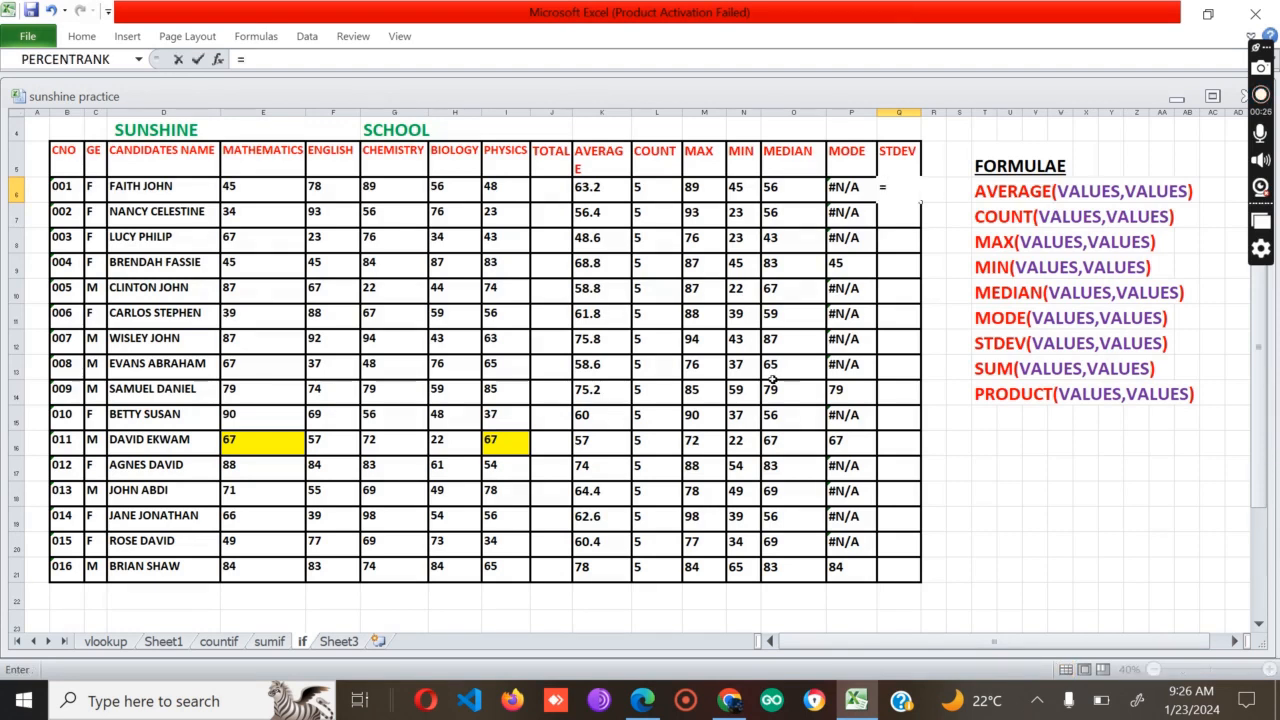
type("STDEV")
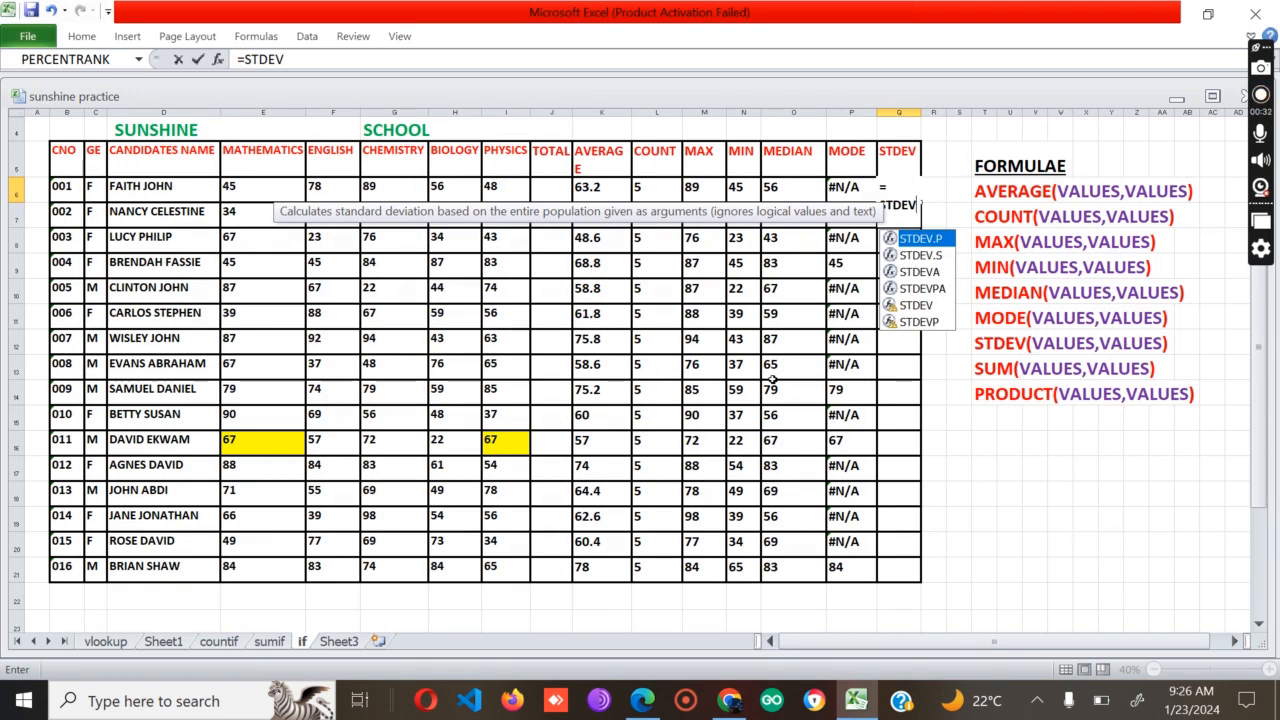
type("(")
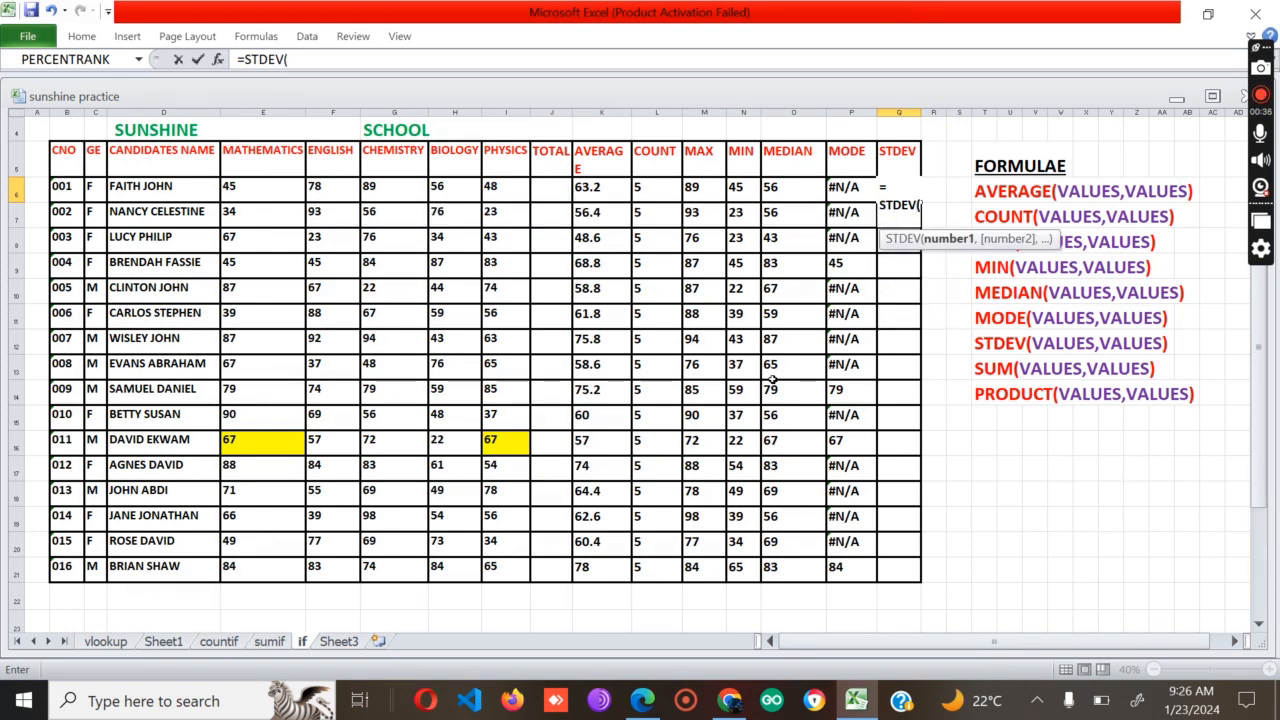
type("E6")
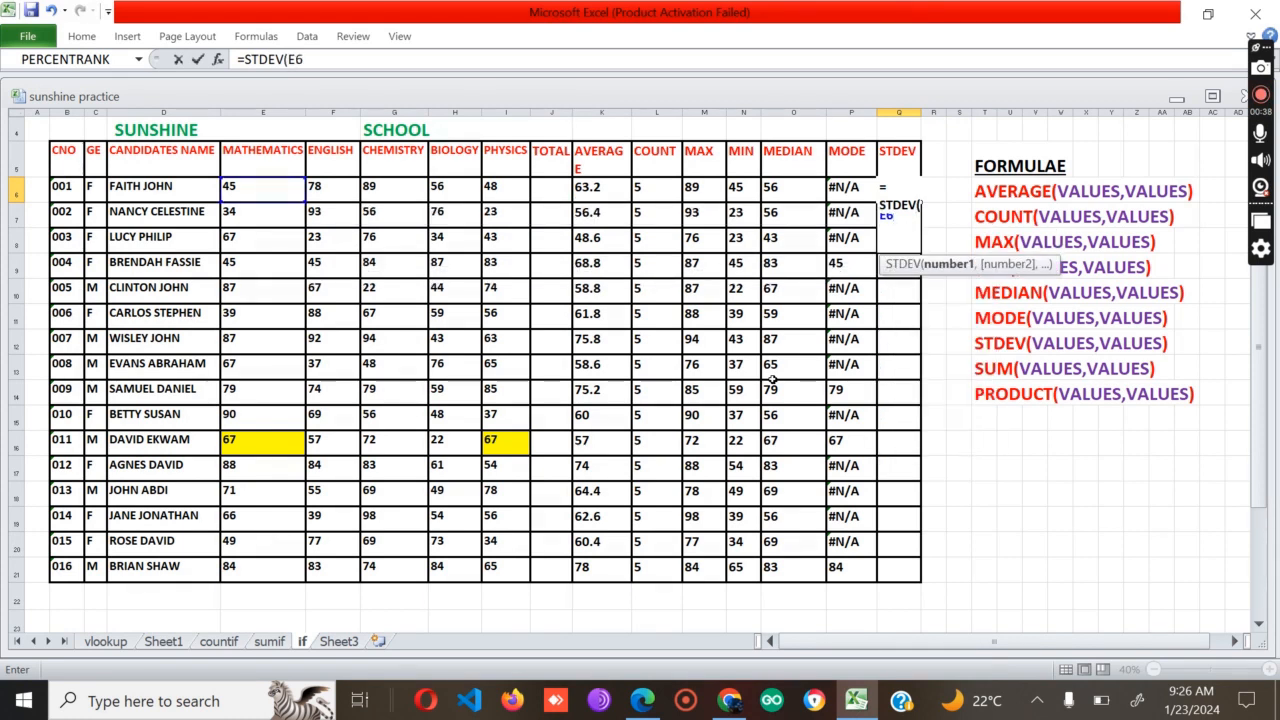
type(":I")
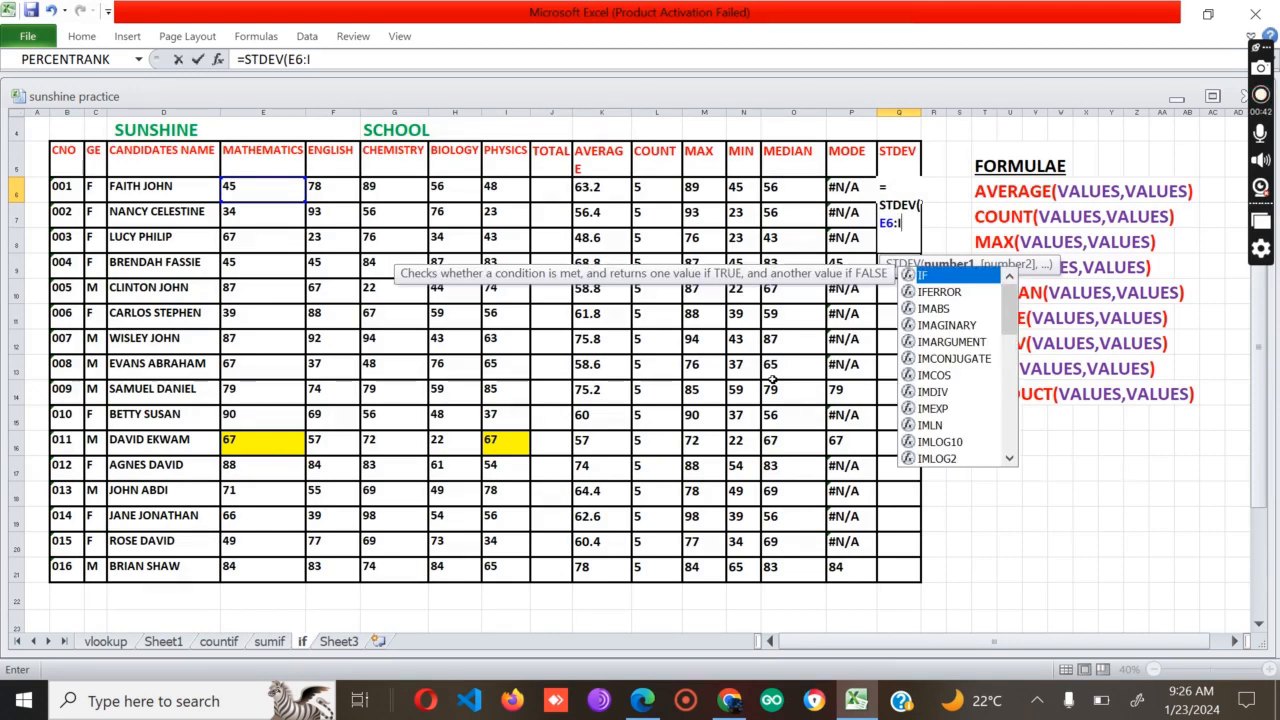
type("6")
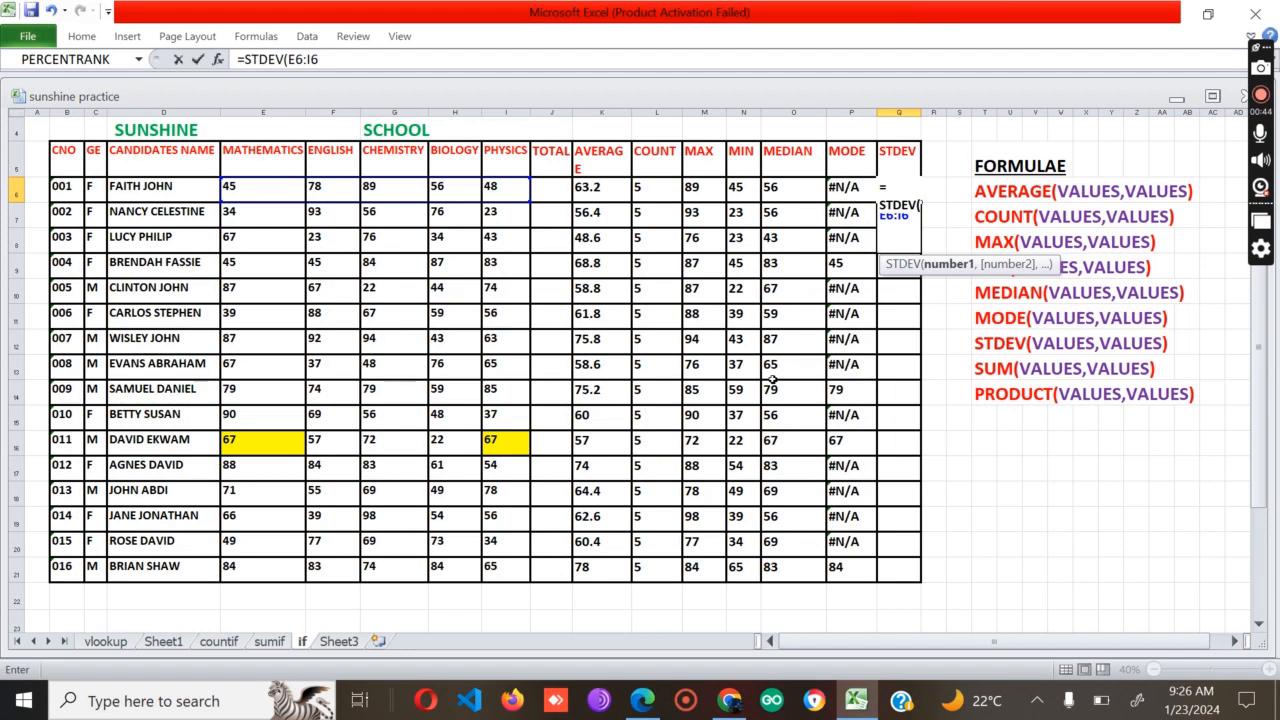
type(")")
key("Return")
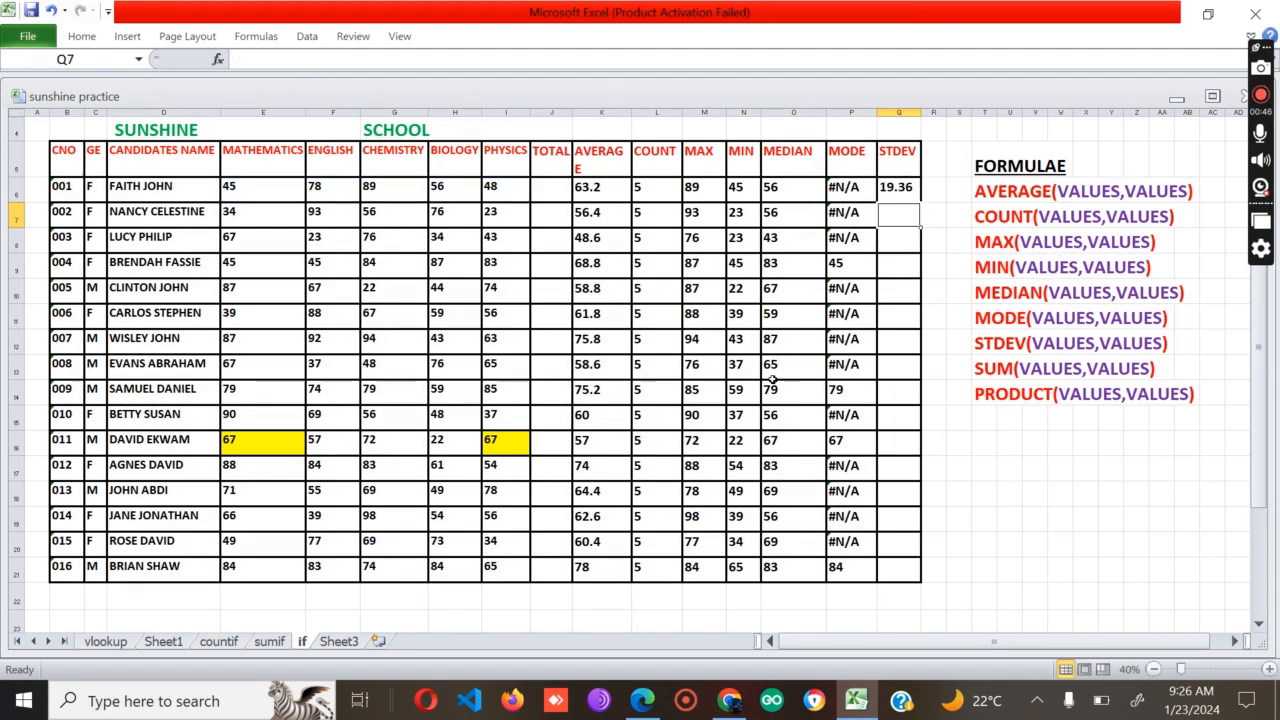
Fill the STDEV formula from Q6 down through Q21 for all the remaining candidates
left_click(911, 191)
left_click_drag(918, 203, 890, 577)
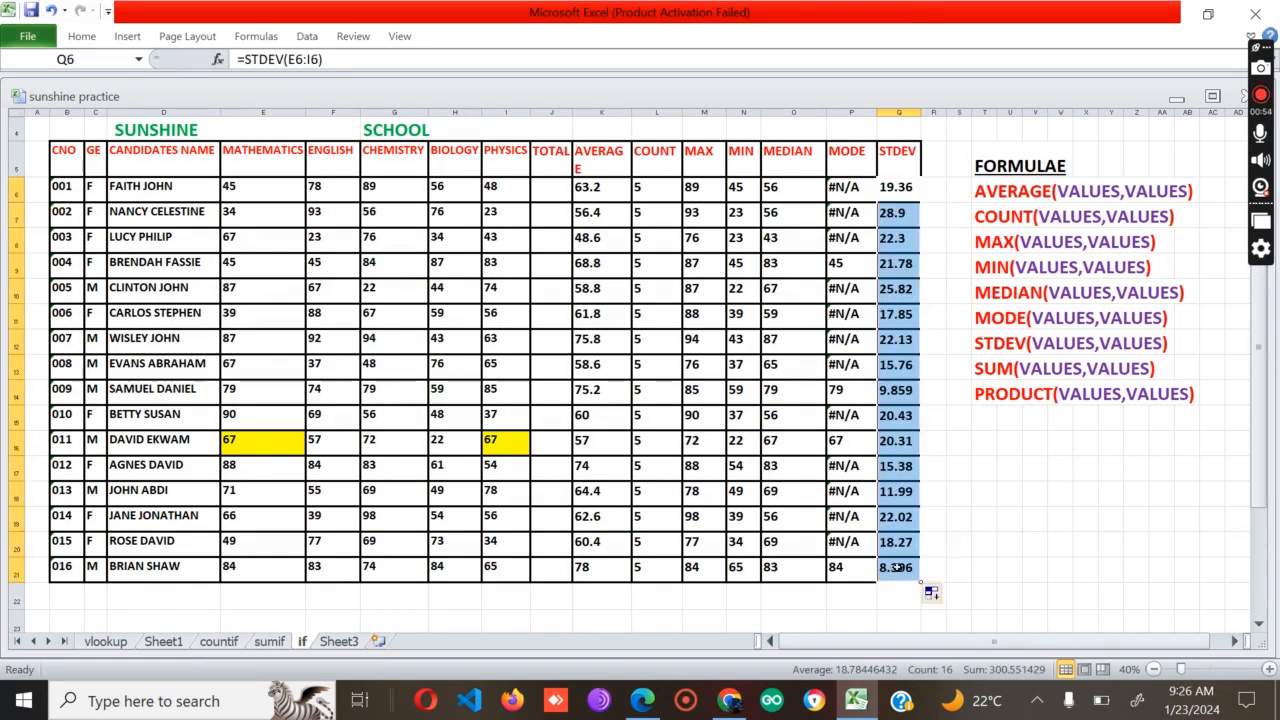
left_click(976, 537)
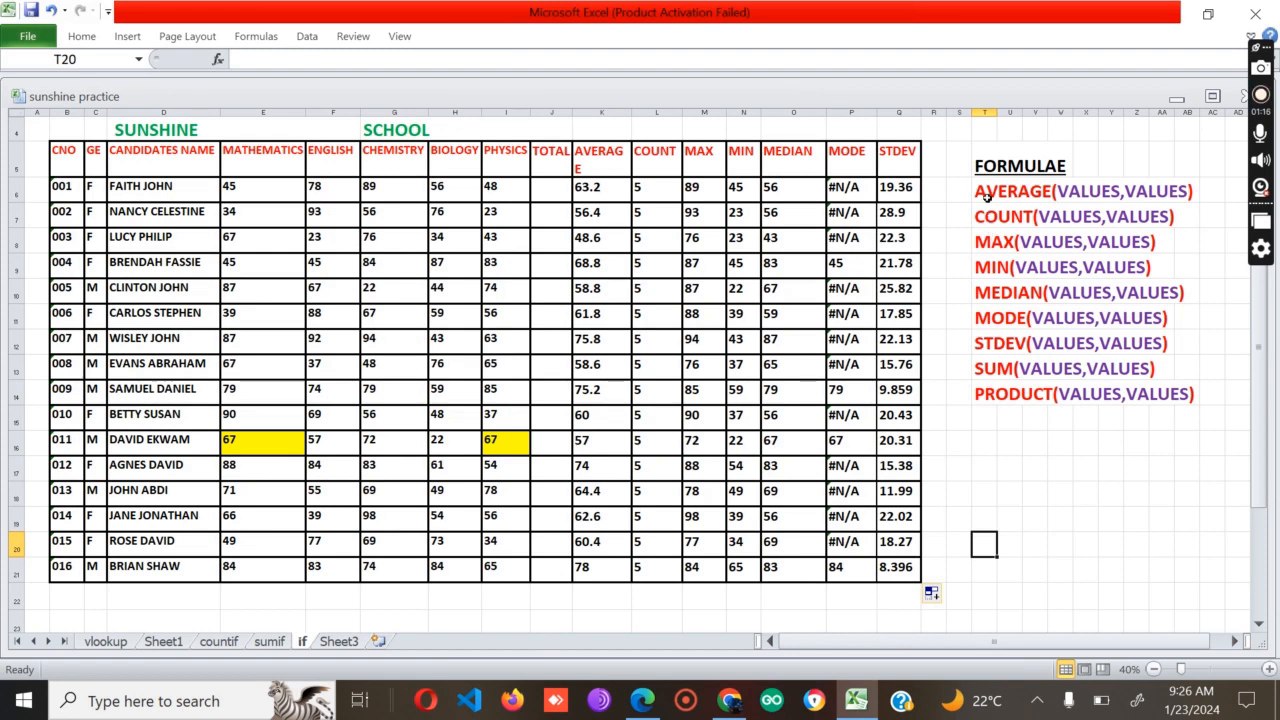
Enter the formula =SUM(E6:I6) in cell J6 for the total of the first candidate's marks
left_click(1002, 368)
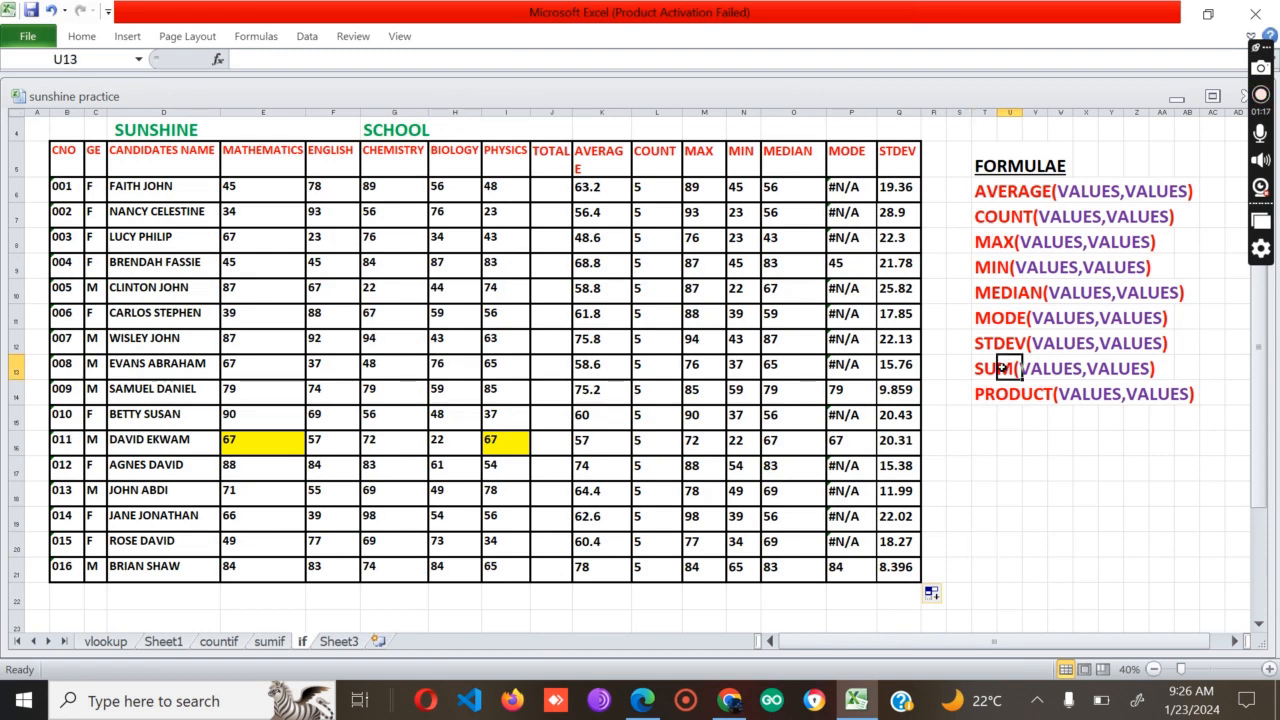
double_click(548, 158)
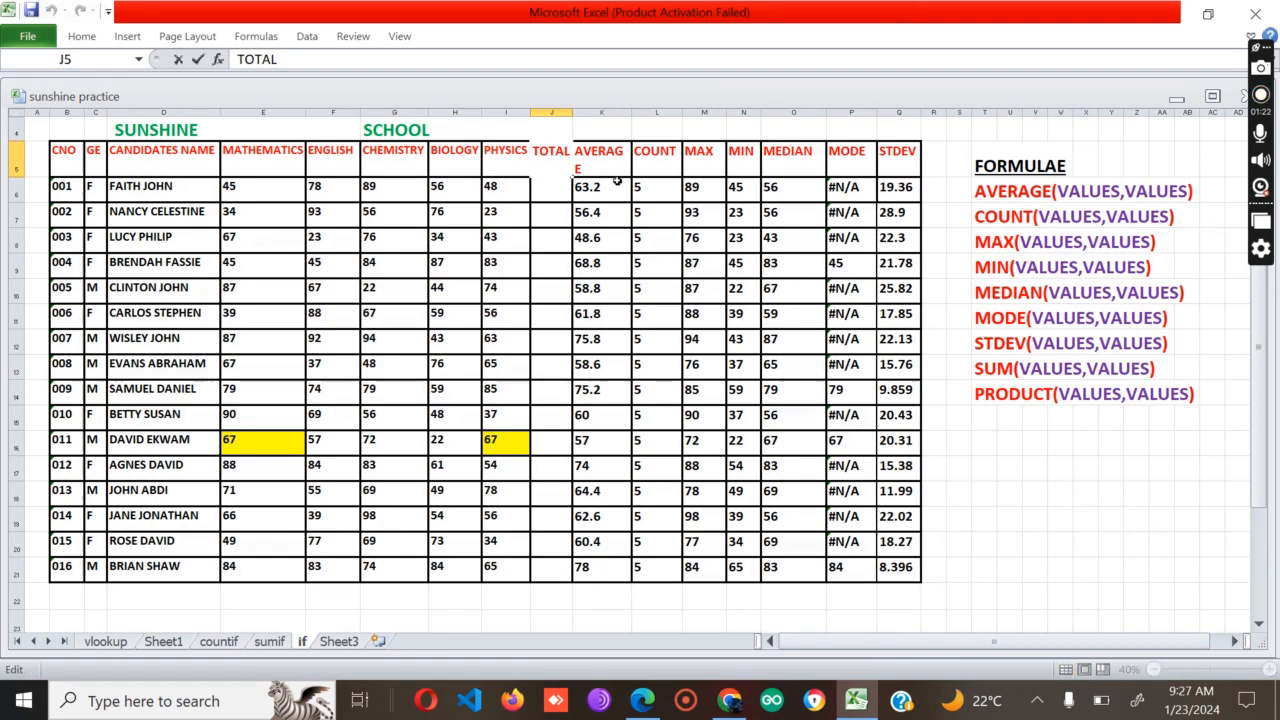
key("Return")
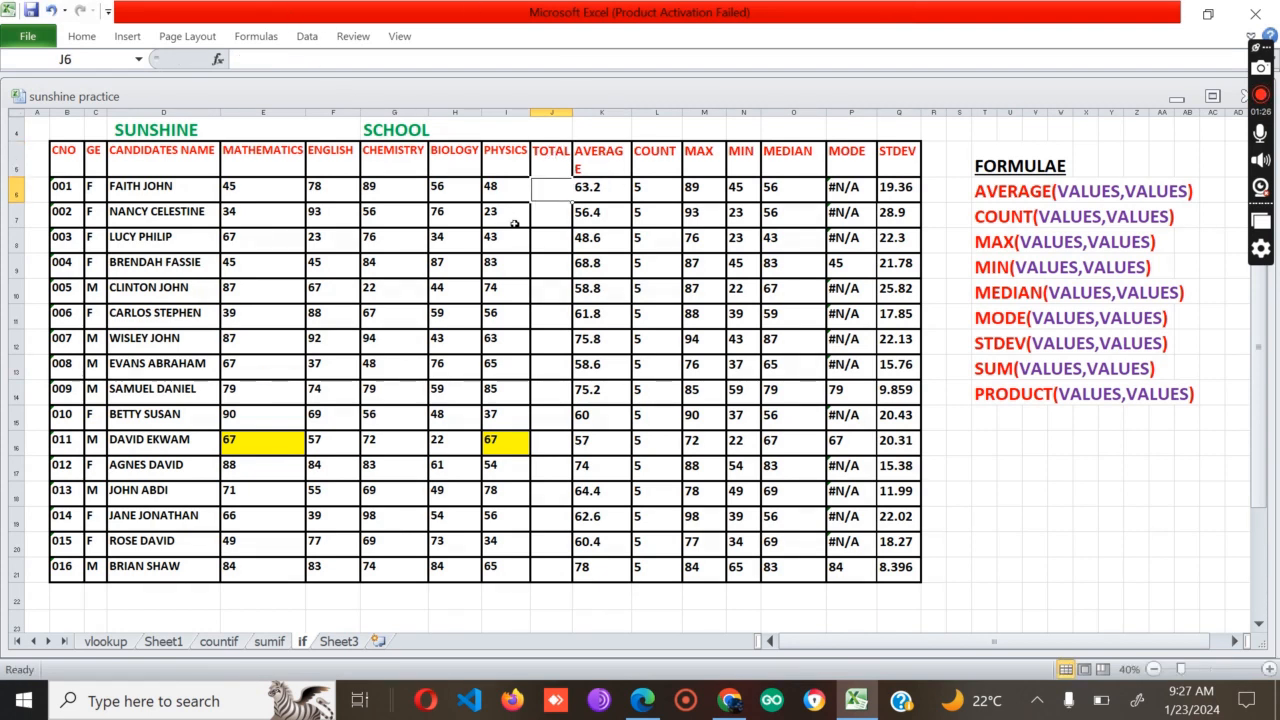
type("=")
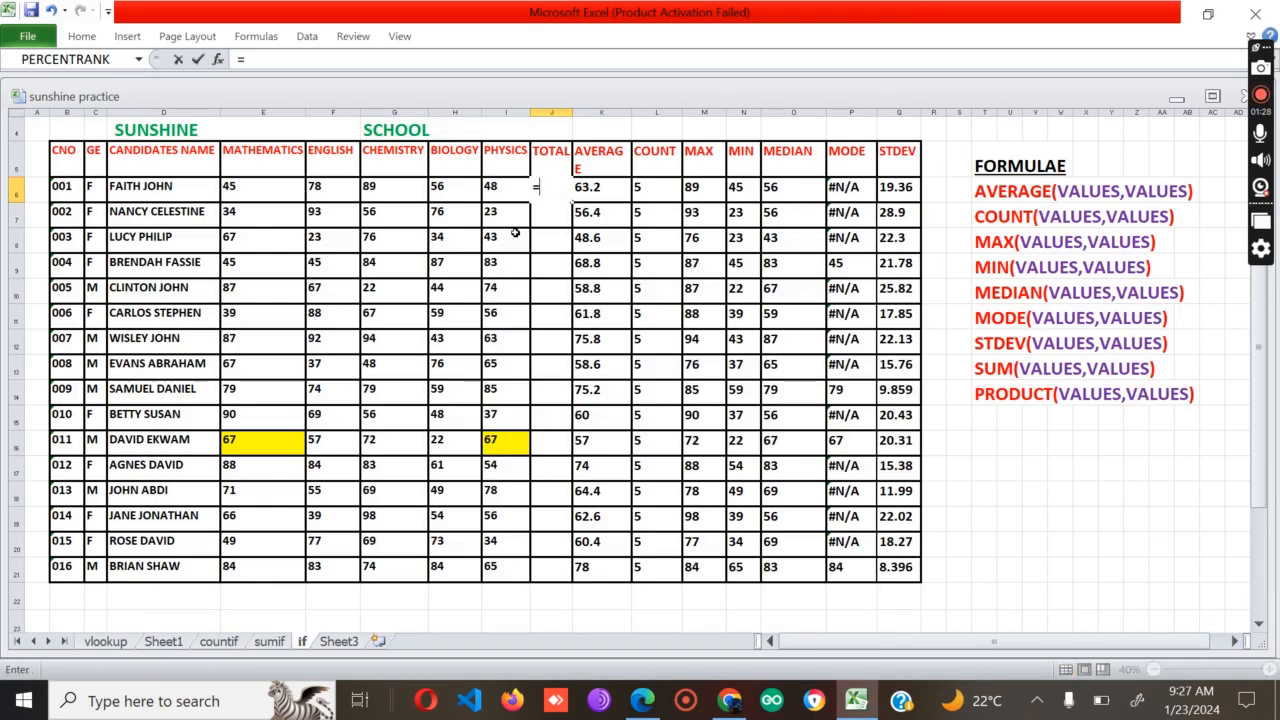
type("SUM")
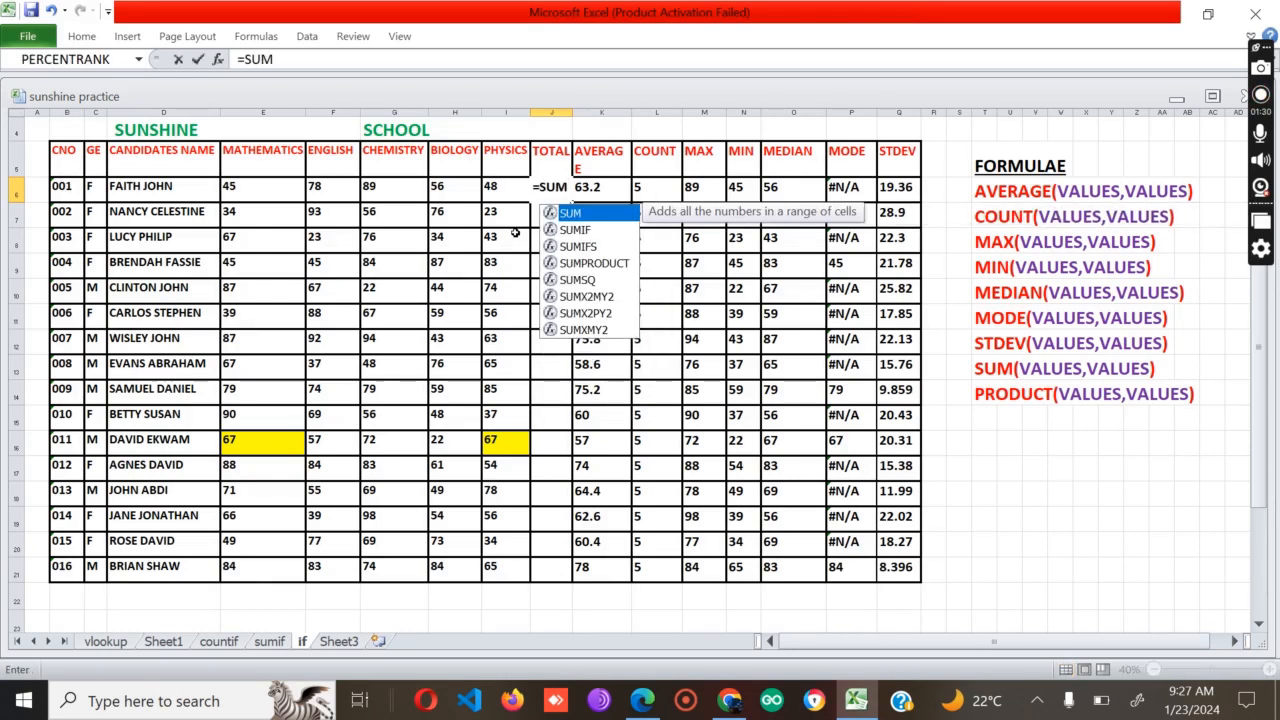
type("(")
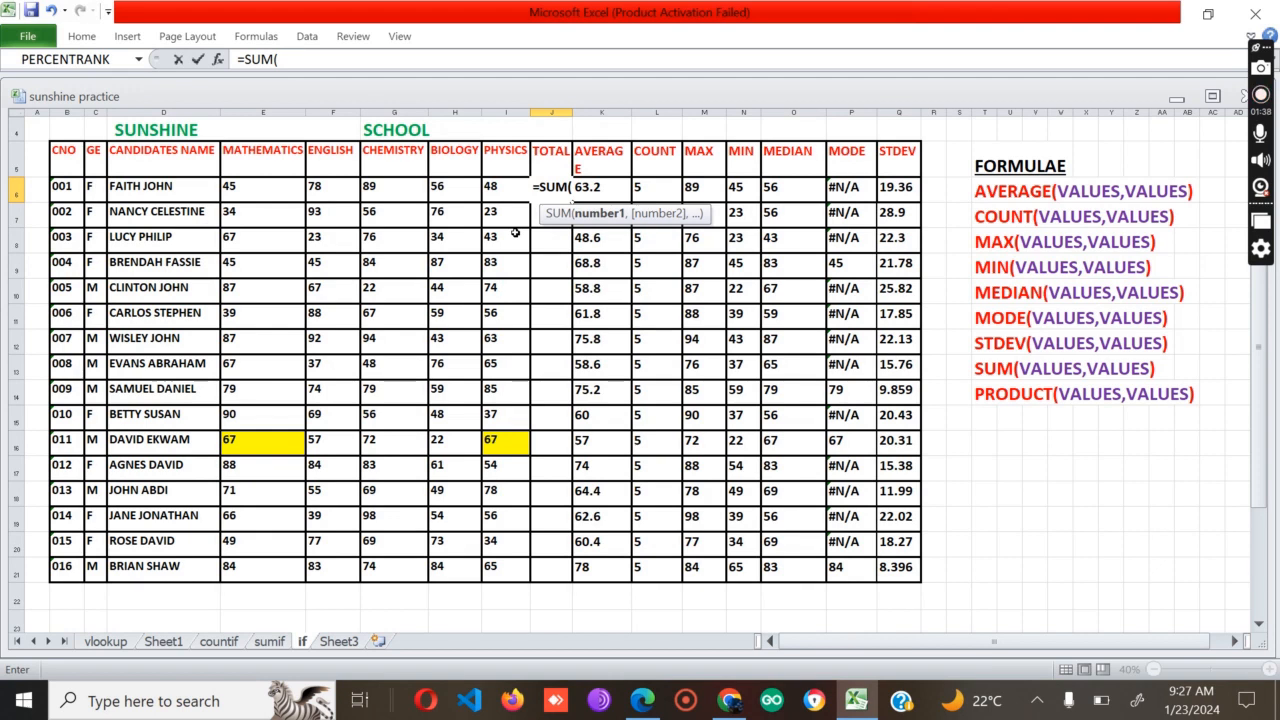
type("E6")
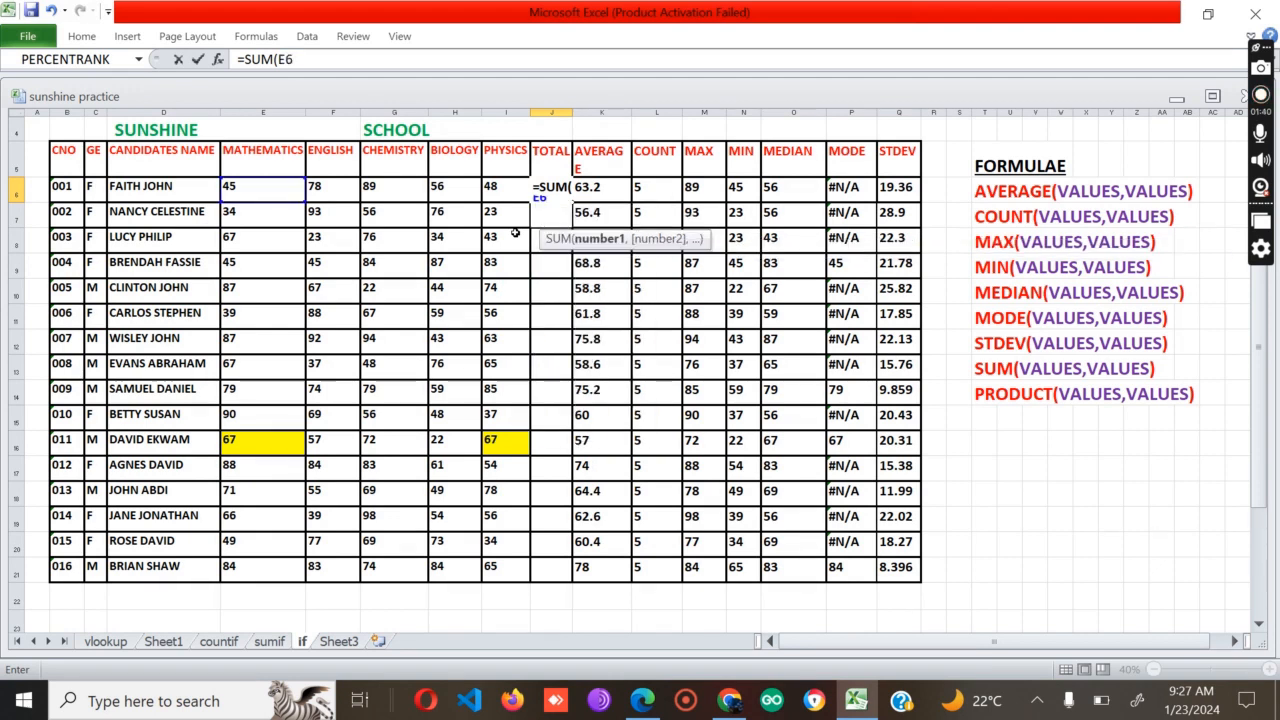
type(":I")
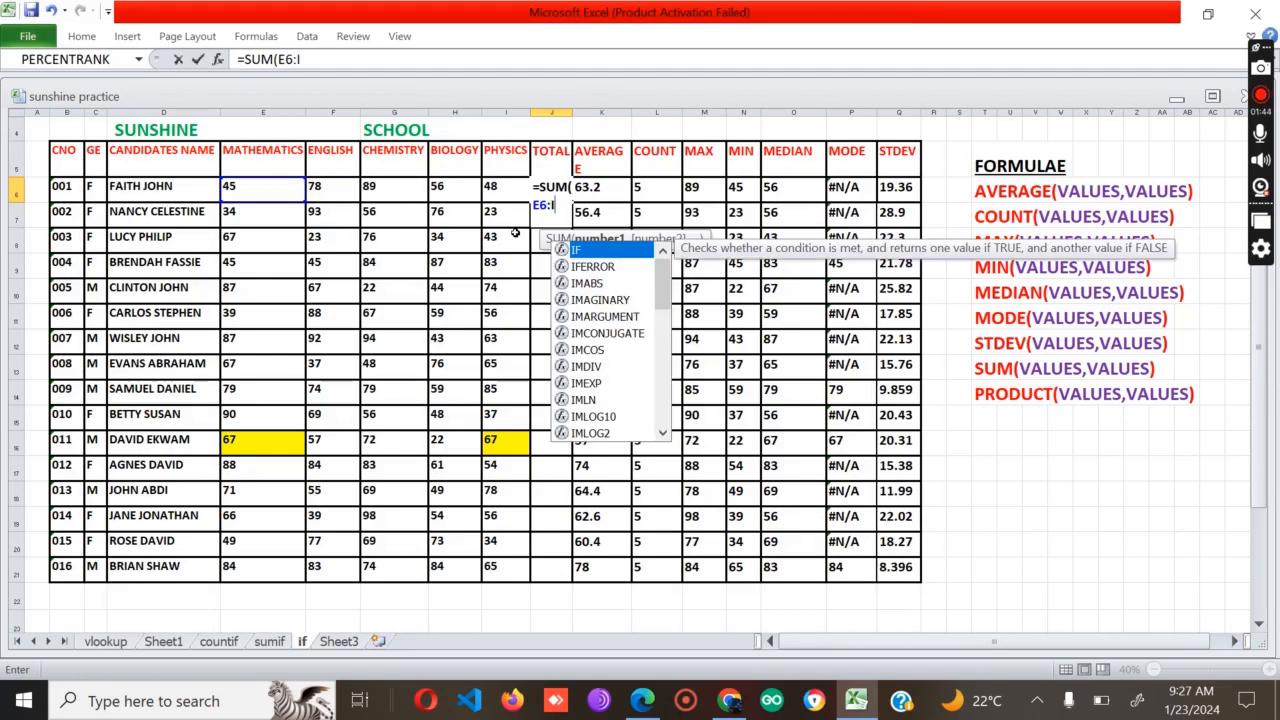
type("6)")
key("Return")
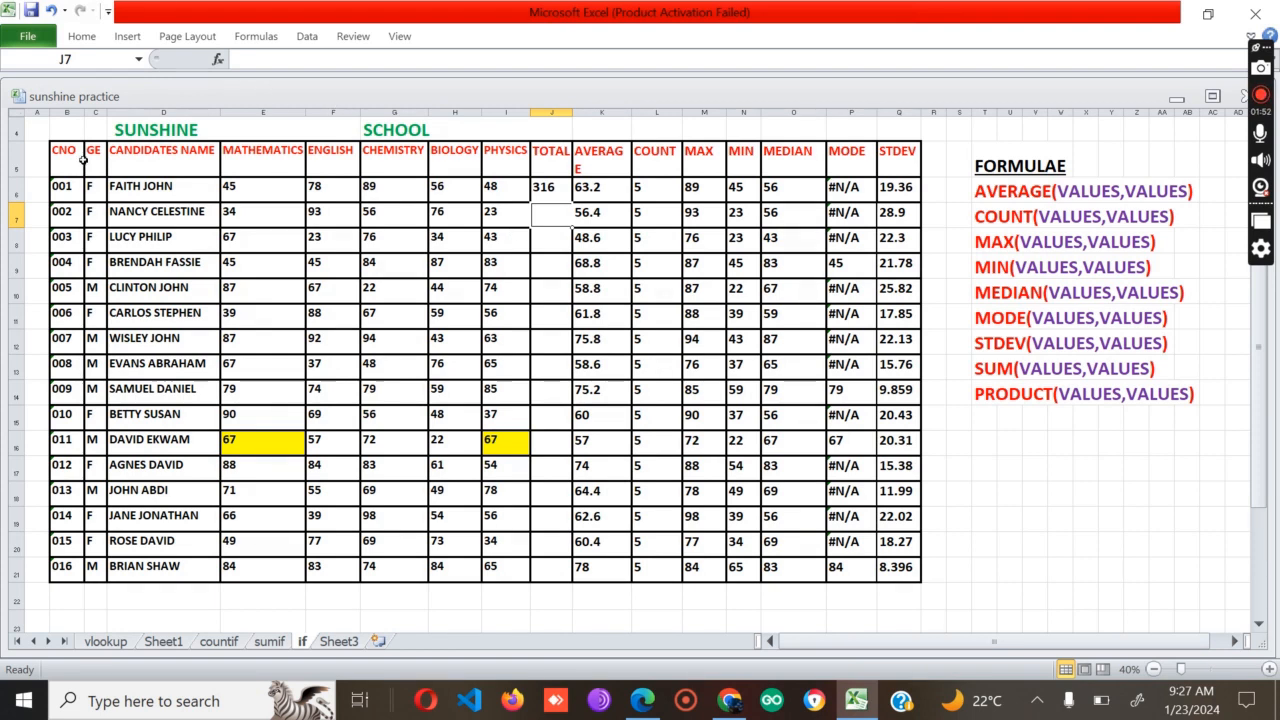
Fill the SUM formula from J6 down through J21 for all the remaining candidates
left_click(546, 189)
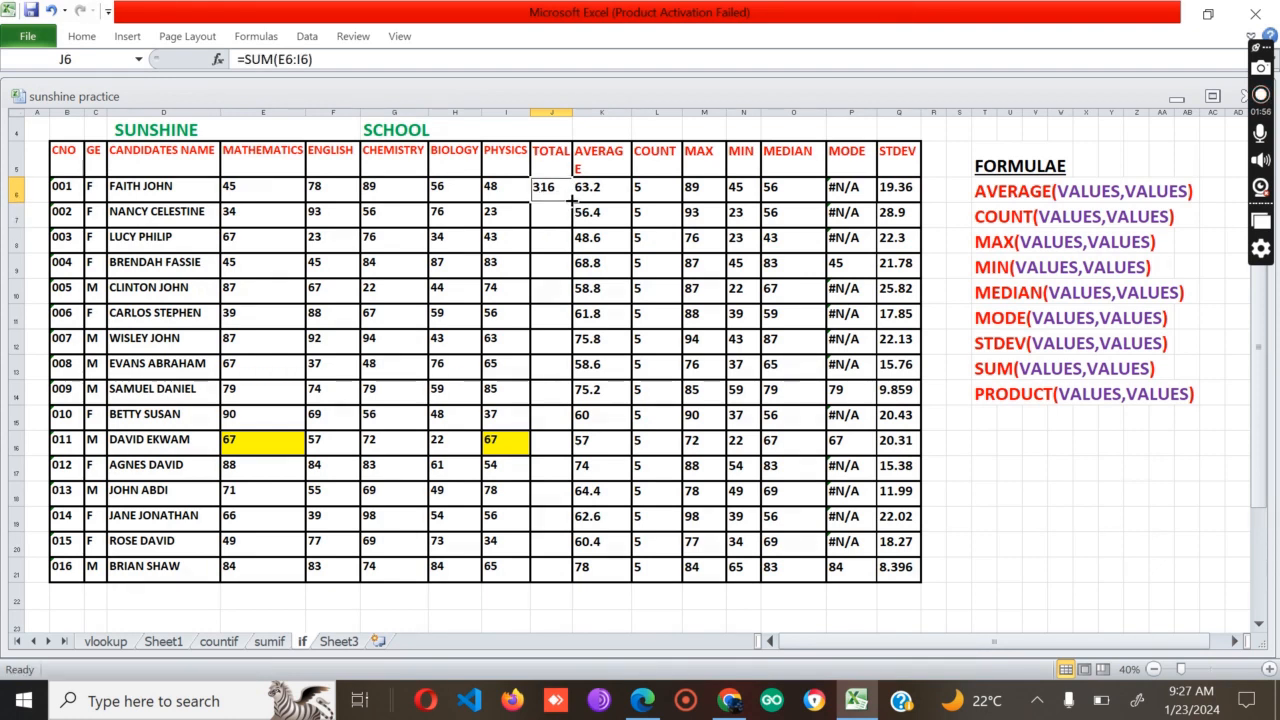
left_click_drag(571, 199, 540, 575)
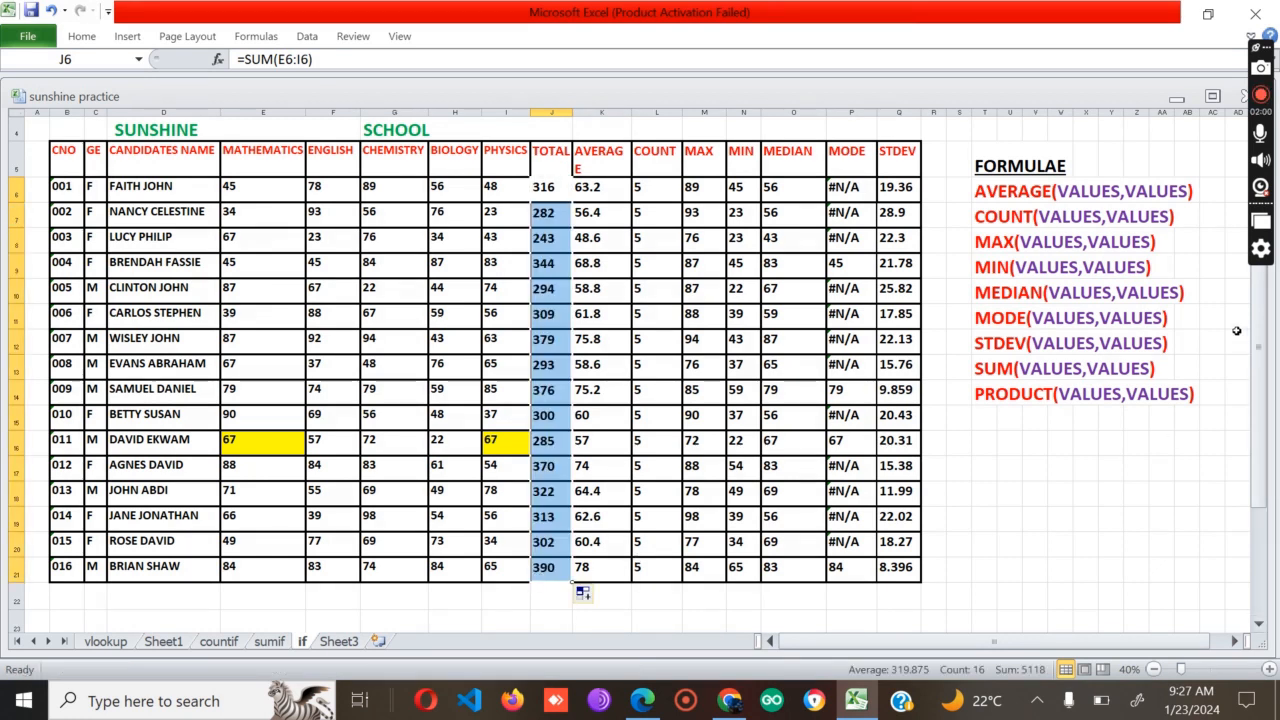
Add the column heading PRODUCT in cell R5, beside the STDEV heading
left_click(940, 163)
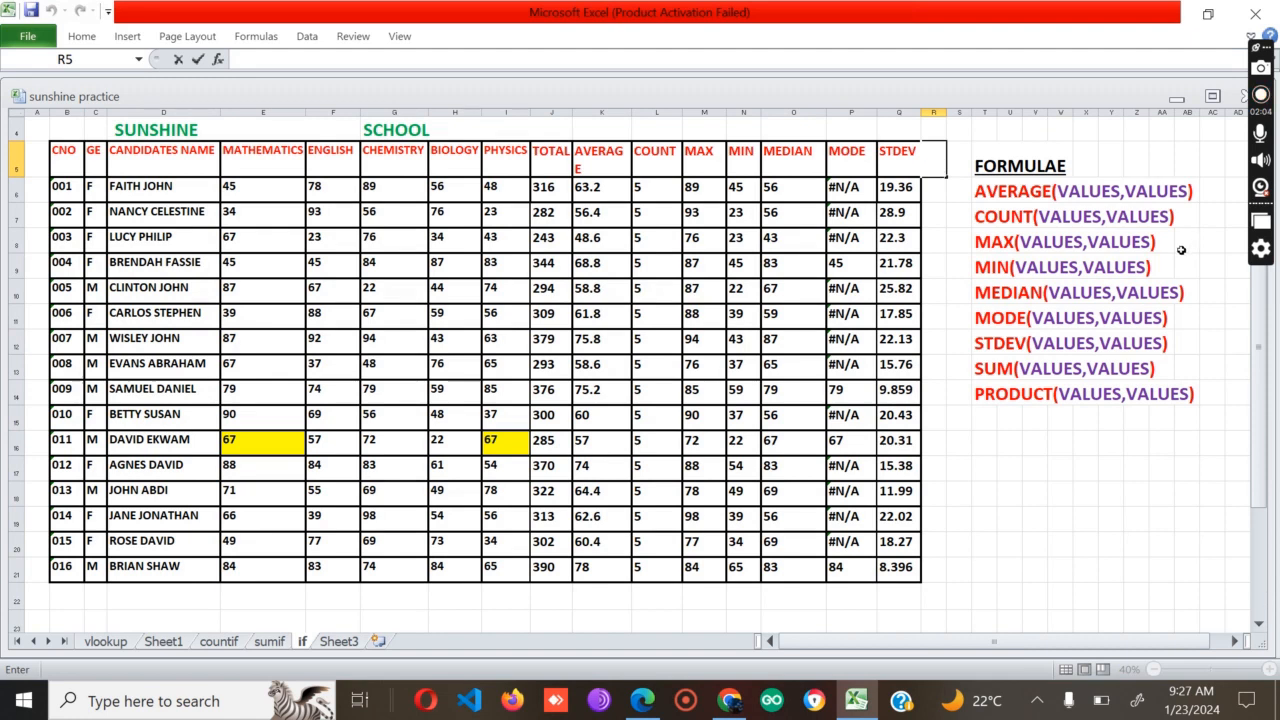
type("PRODU")
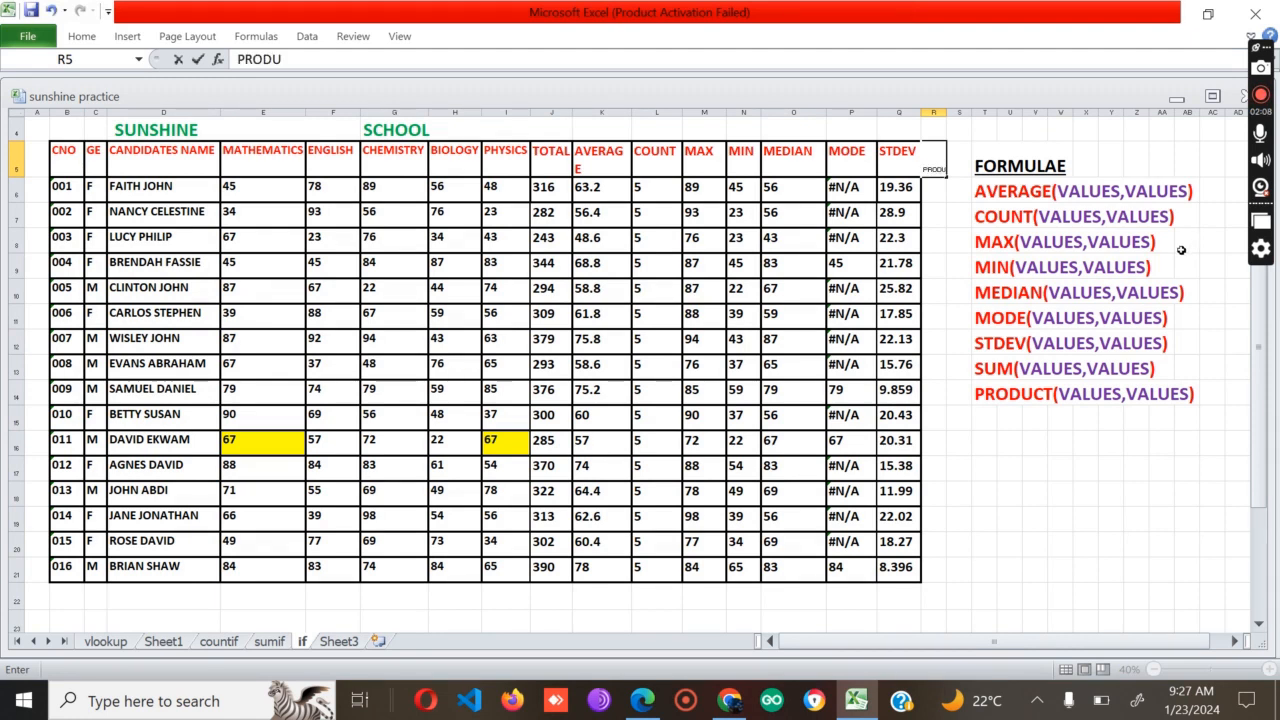
type("CT")
left_click(905, 150)
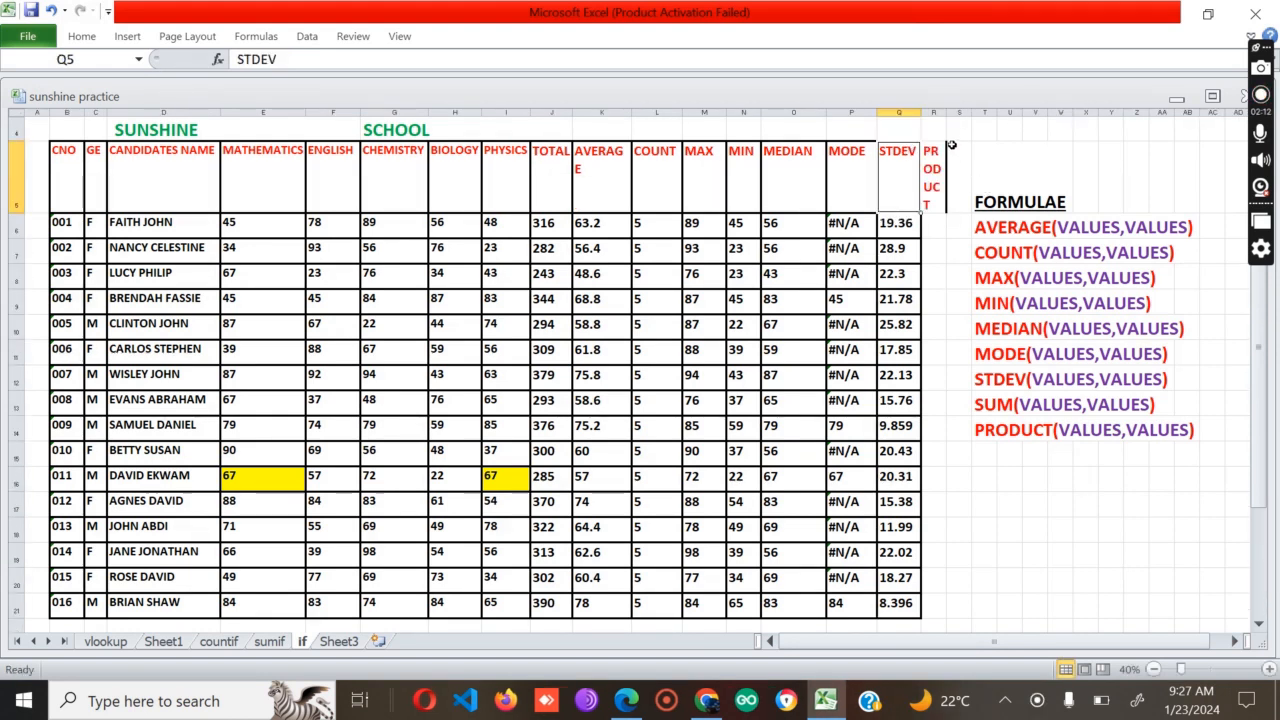
Widen column R so that the PRODUCT heading fits on a single line
left_click(952, 144)
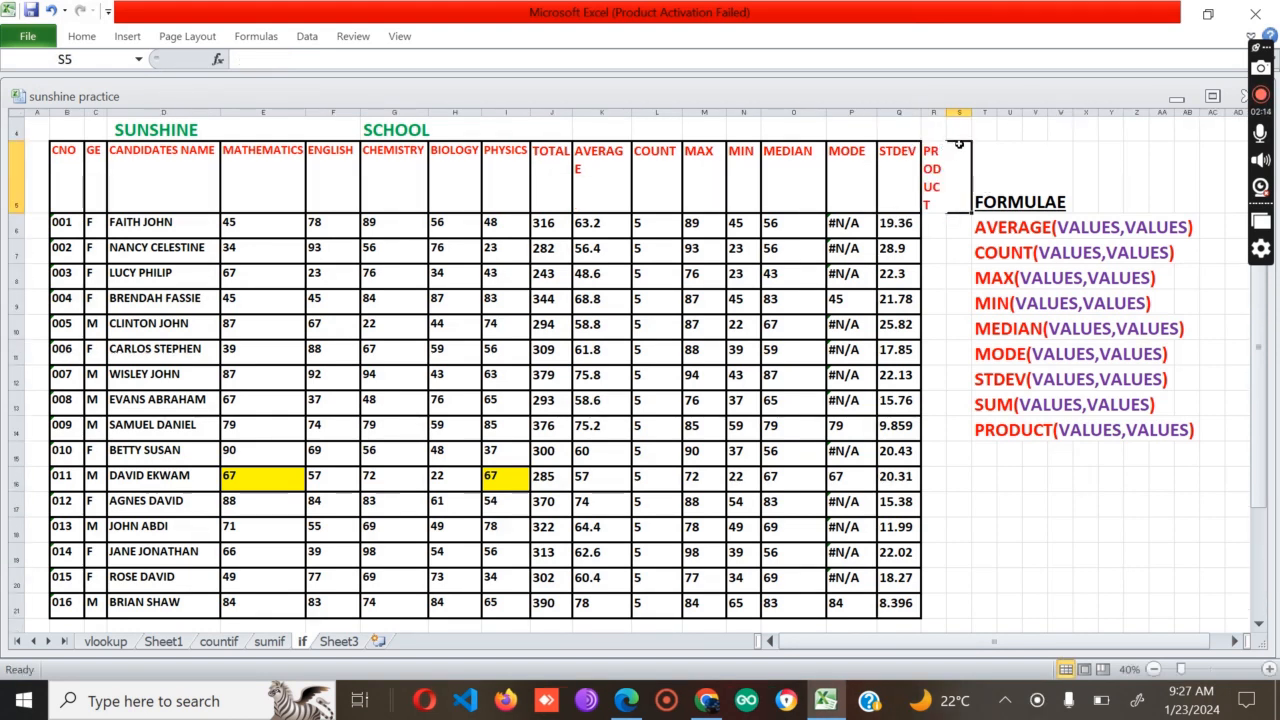
double_click(931, 161)
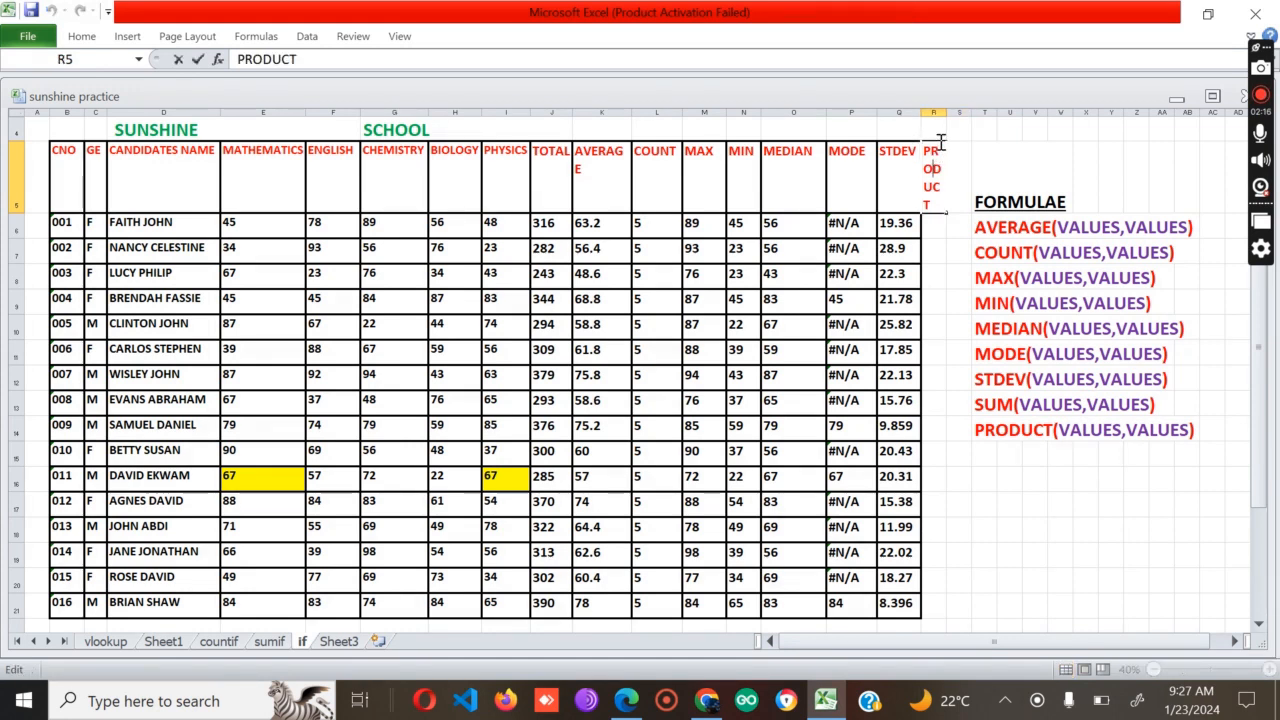
left_click(942, 112)
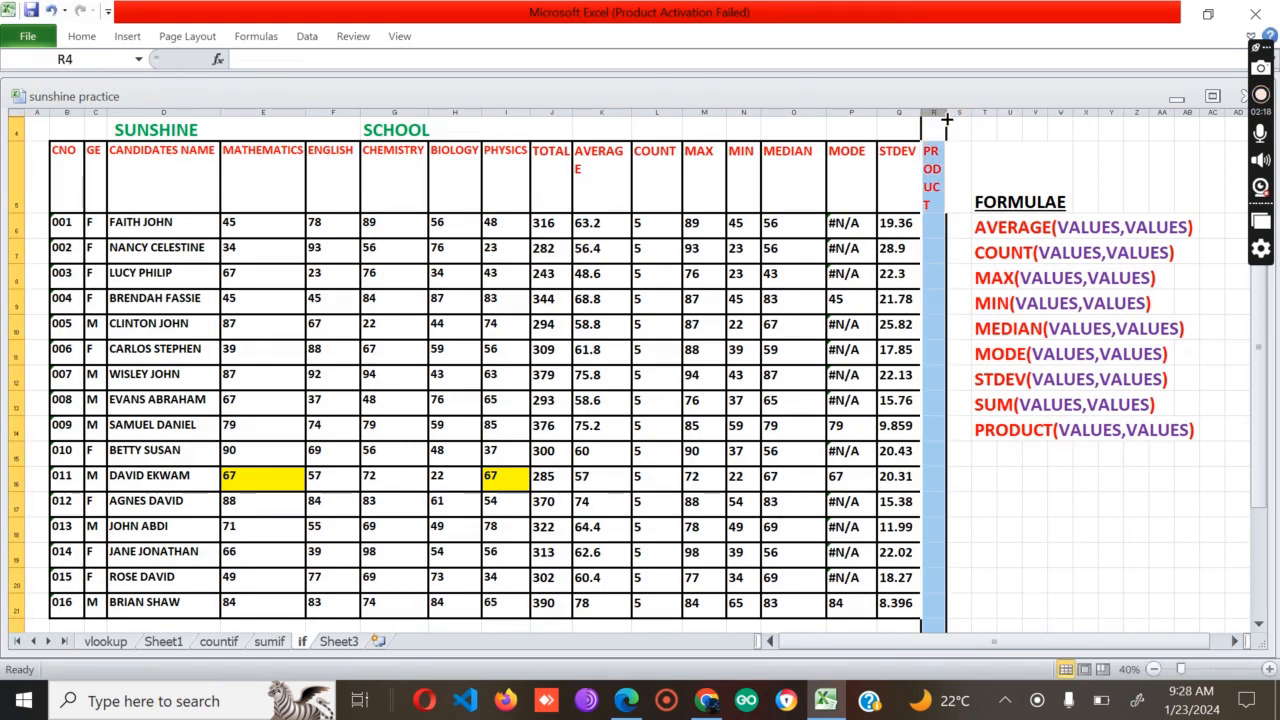
left_click_drag(942, 112, 984, 112)
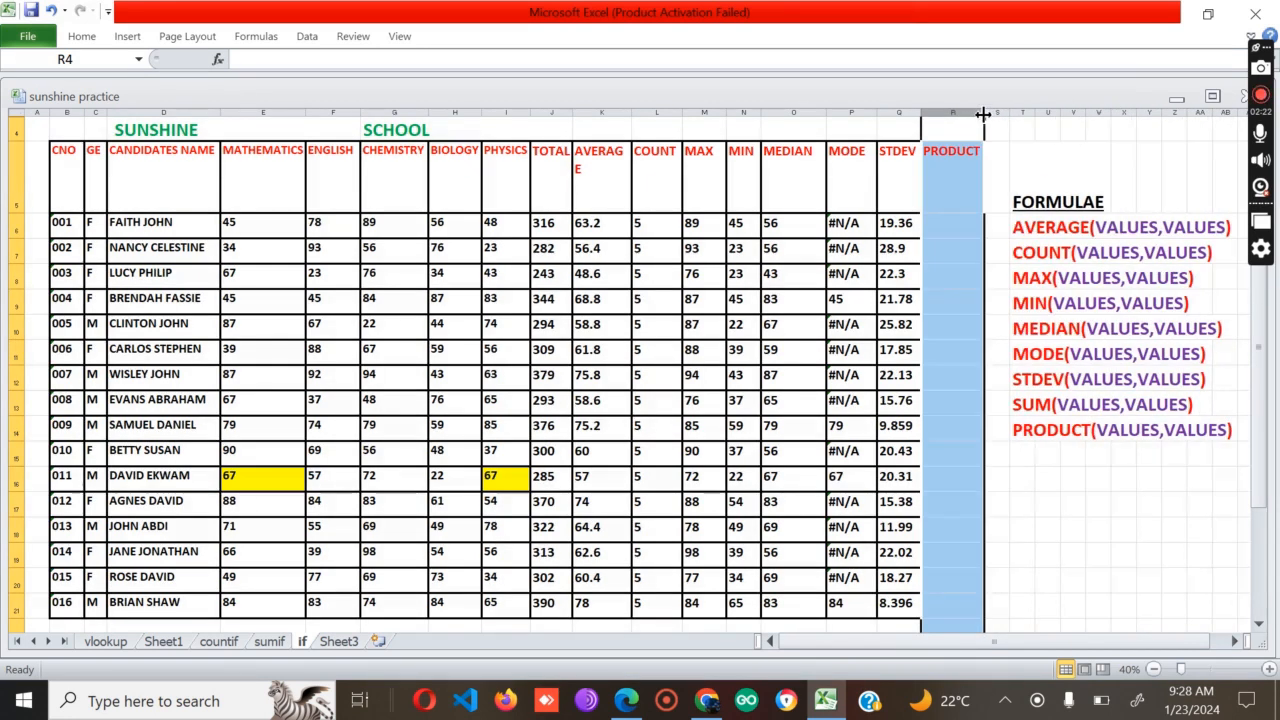
double_click(955, 229)
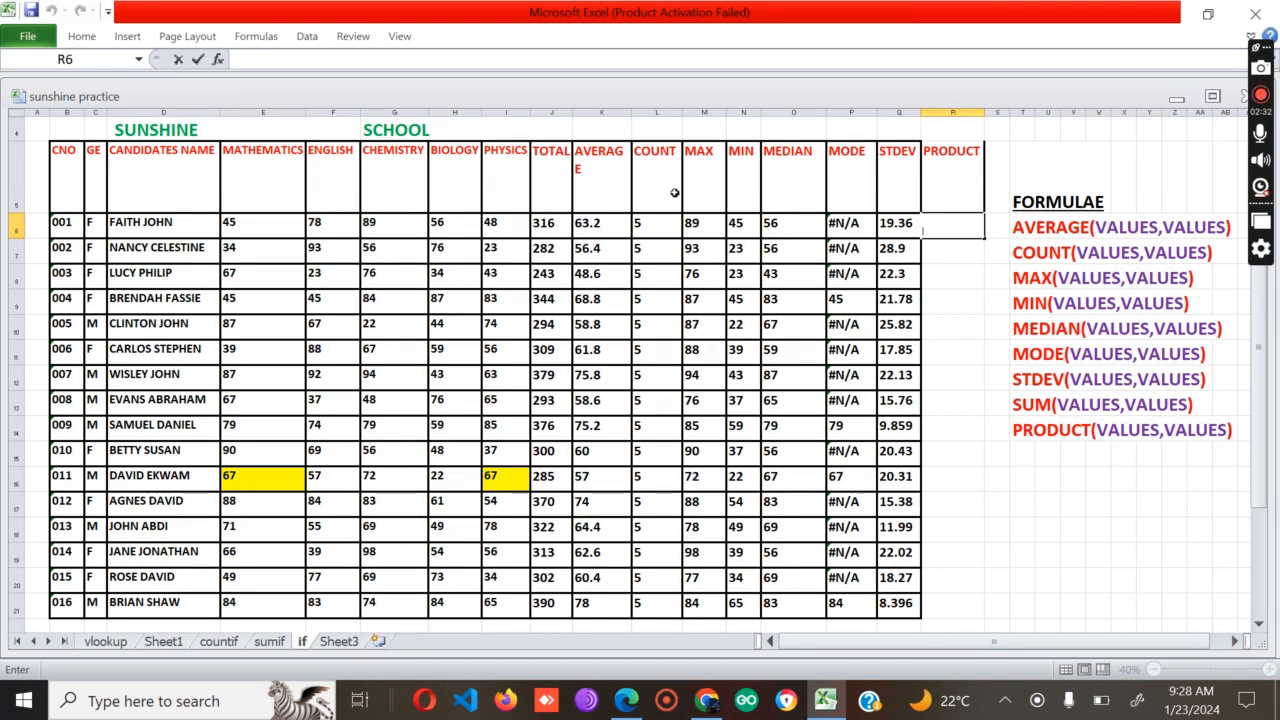
left_click(646, 179)
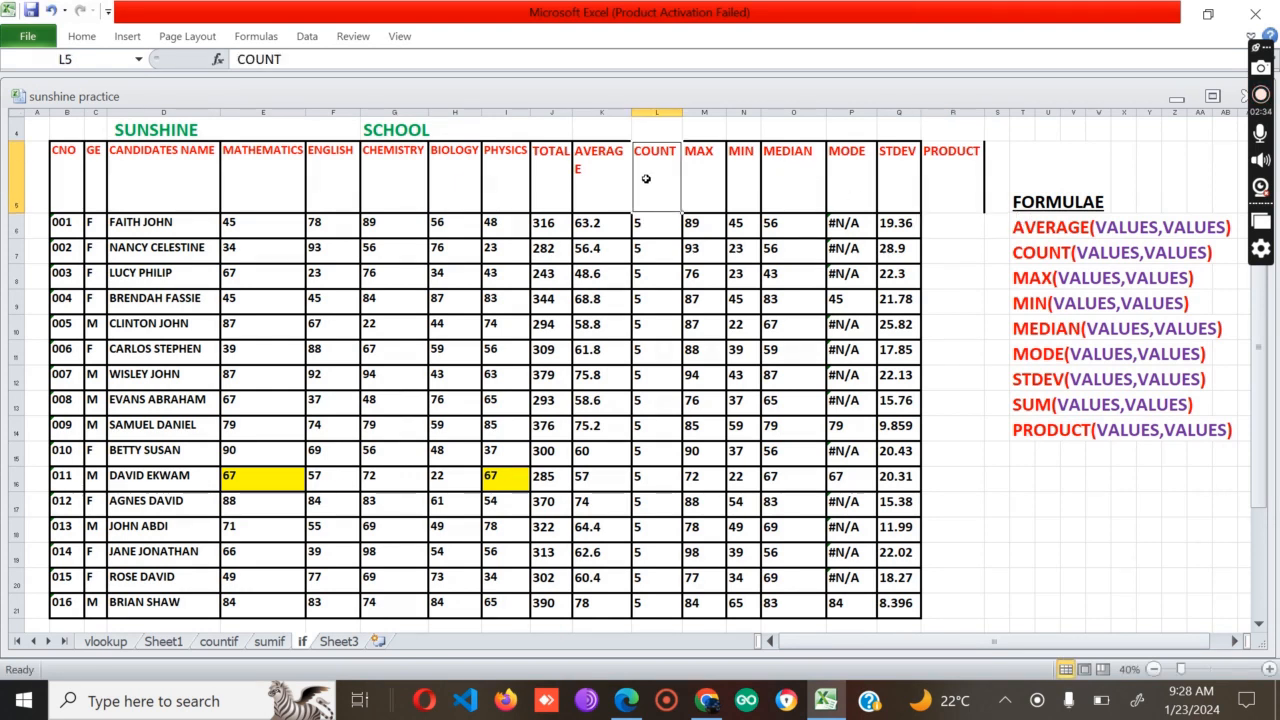
left_click(897, 187)
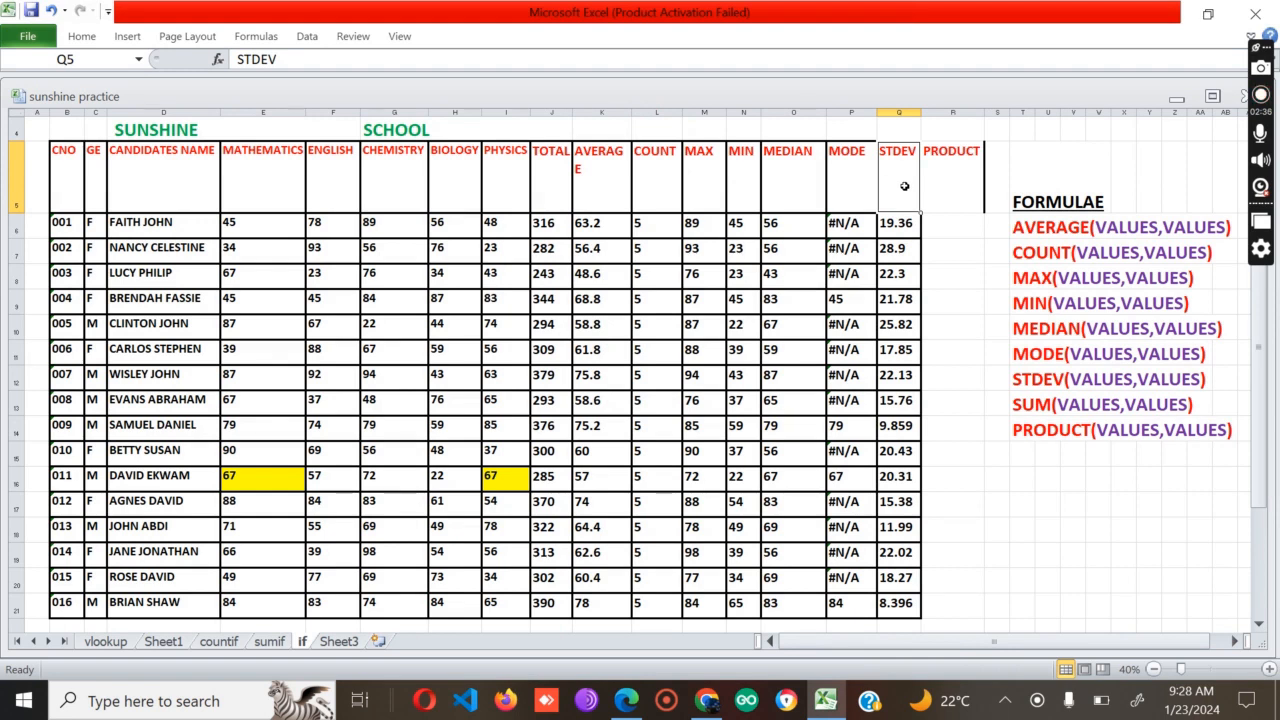
left_click(664, 182)
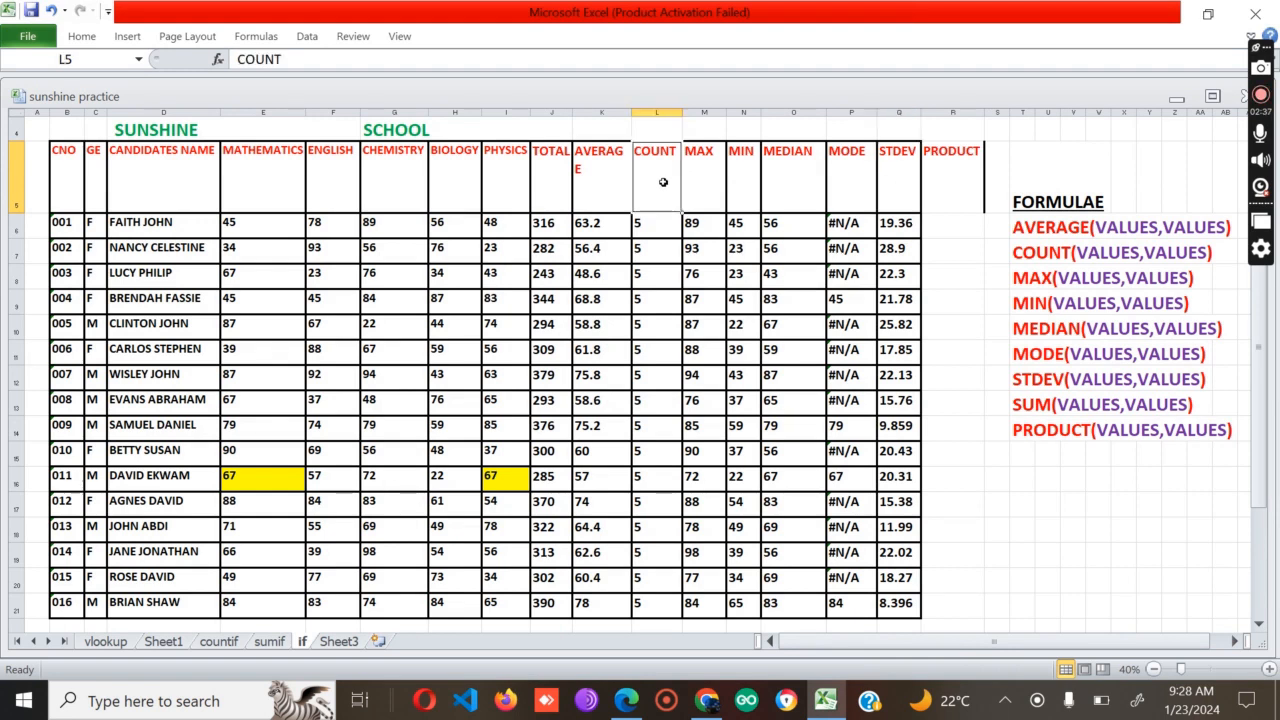
left_click(883, 190)
Begin a PRODUCT formula in cell R6 with the first candidate's count, L6, as the start of its range
left_click(956, 226)
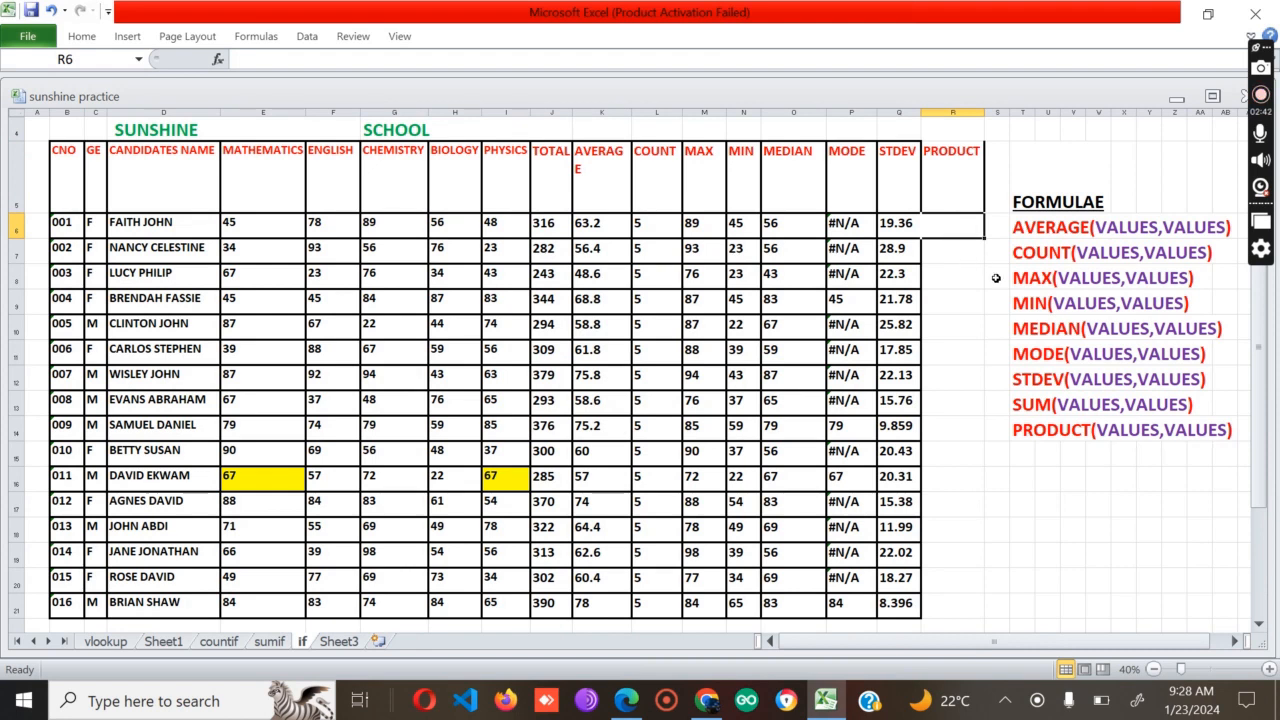
type("=")
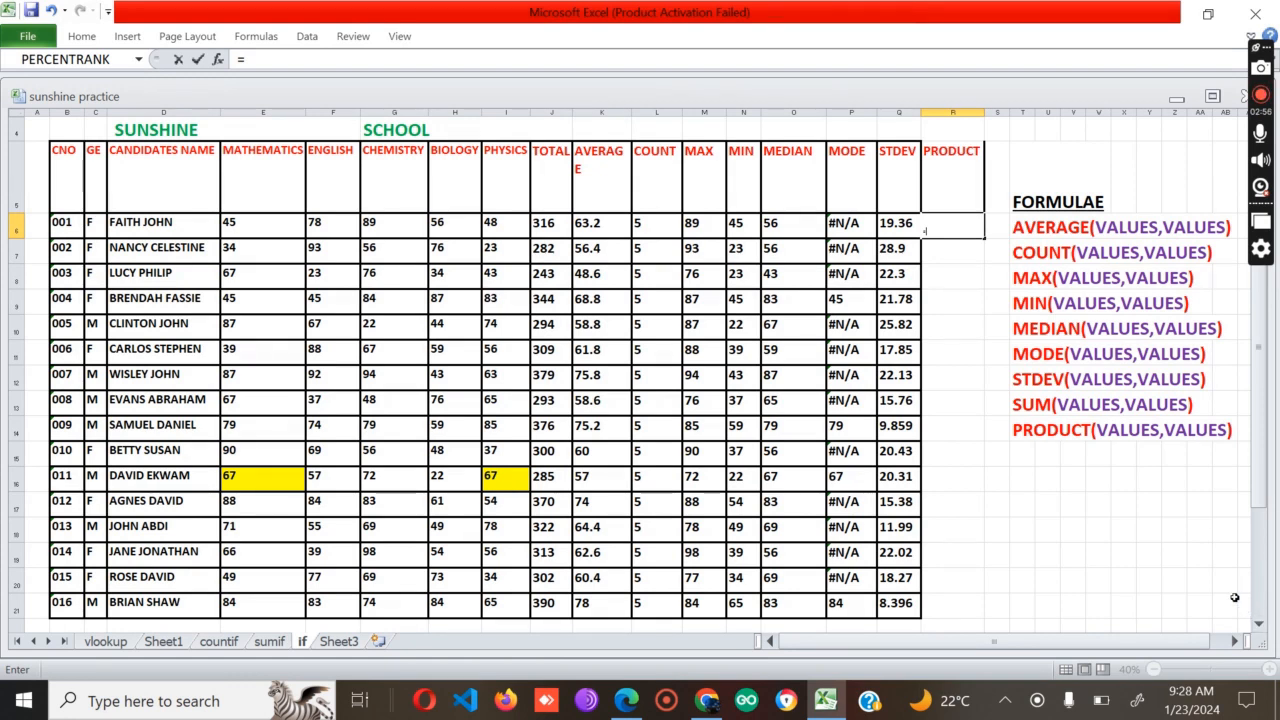
type("PRODUCT")
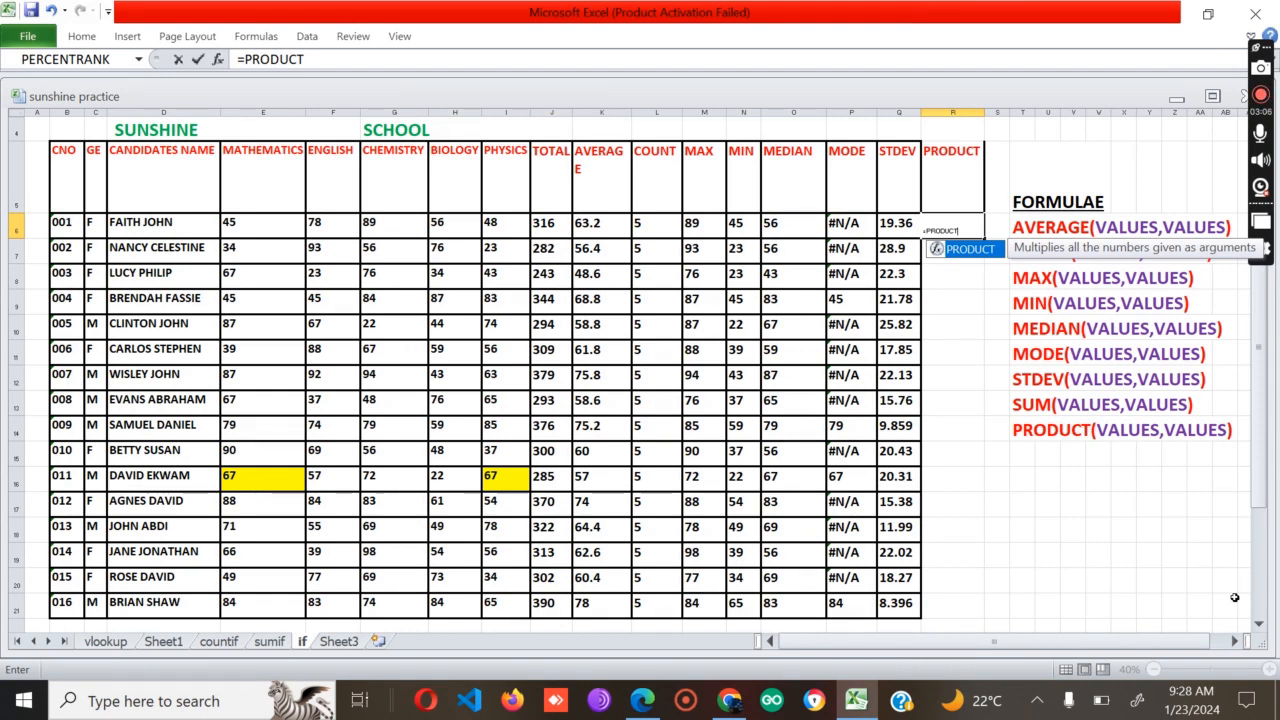
type("(")
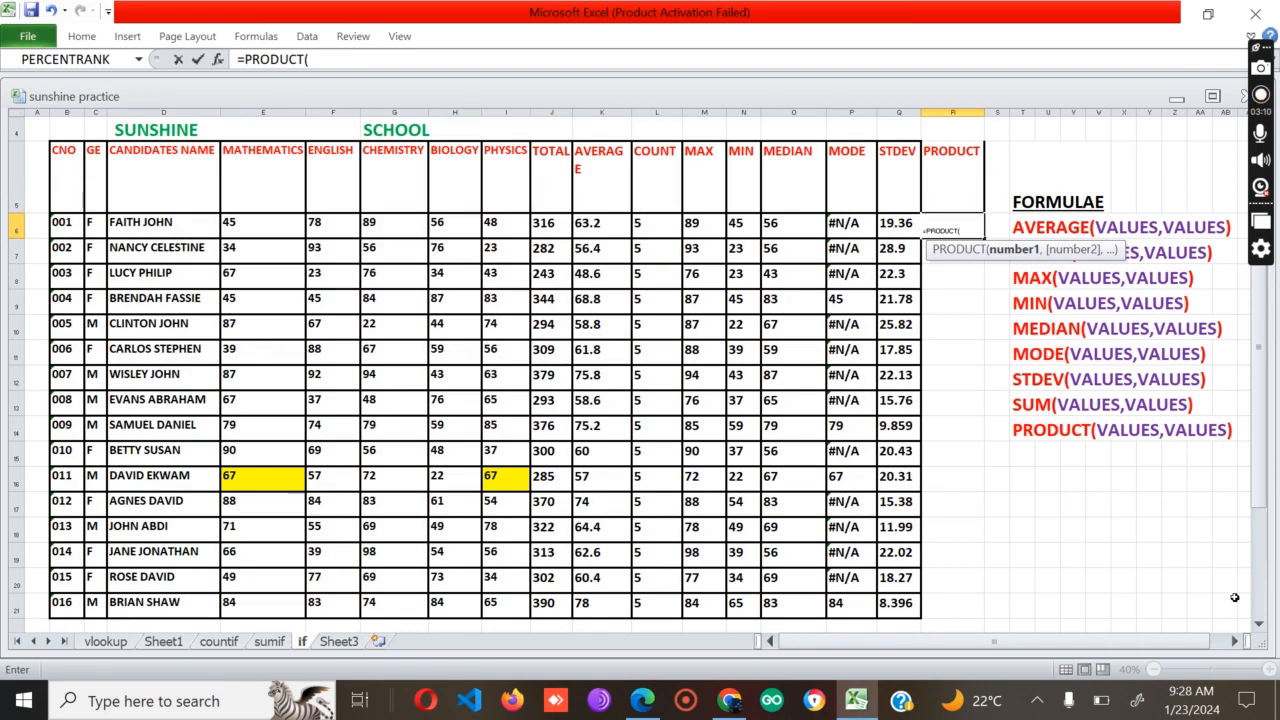
type("L")
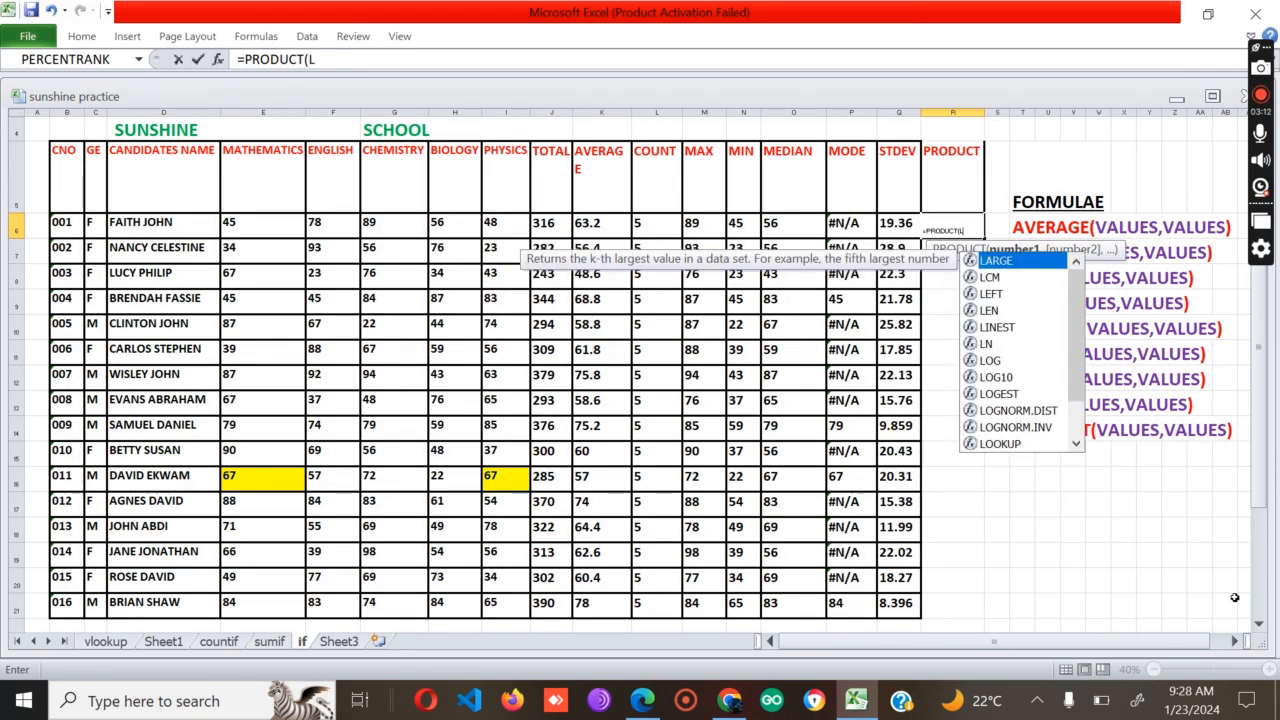
type("6:")
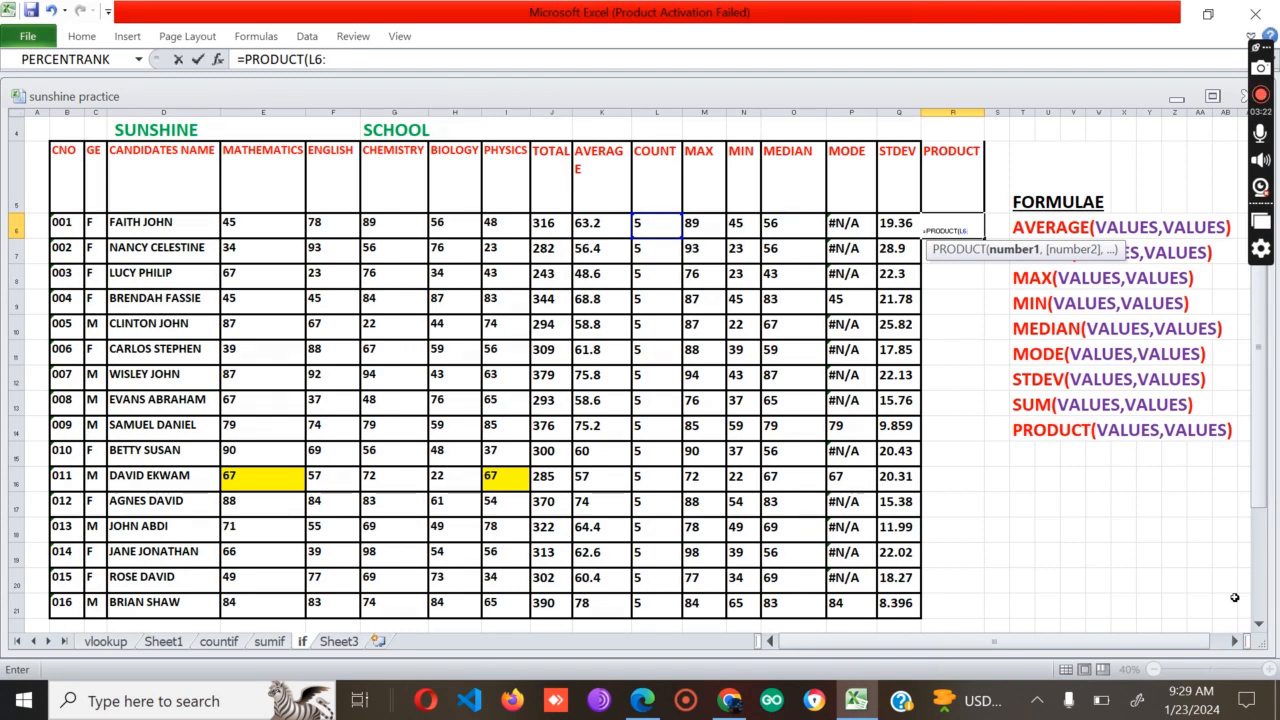
type("Q")
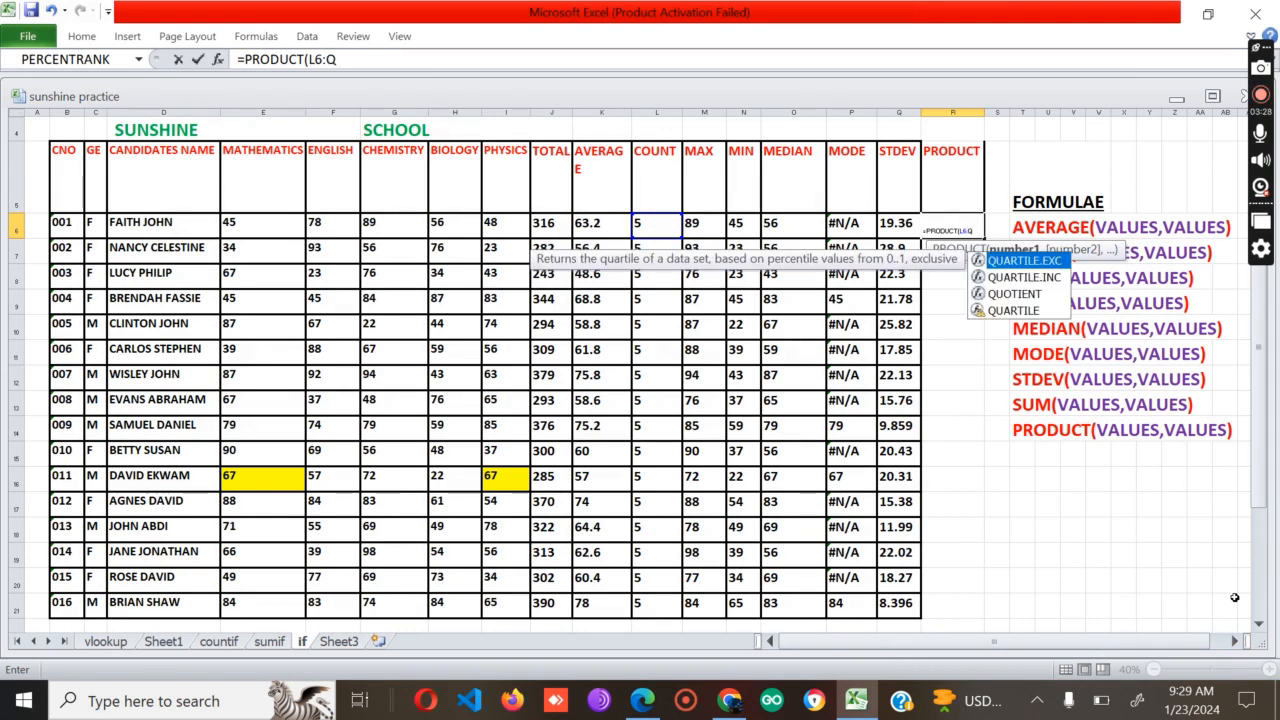
type("6")
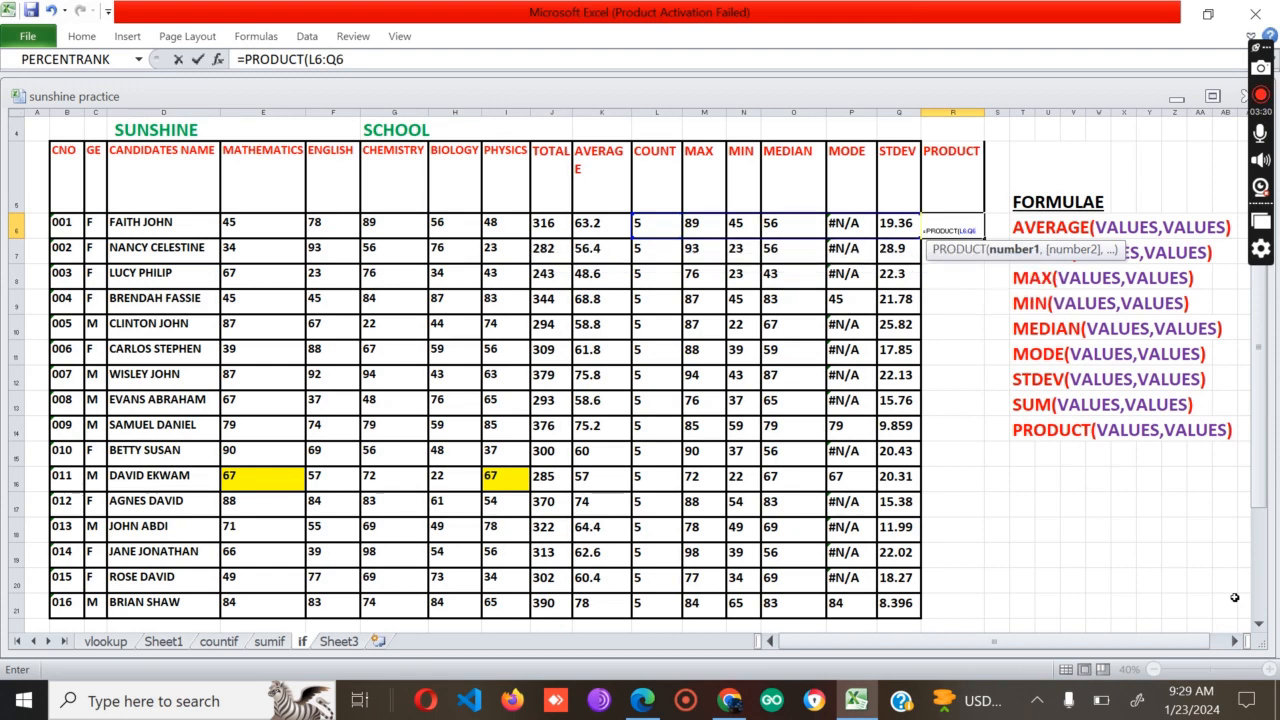
key("BackSpace")
key("BackSpace")
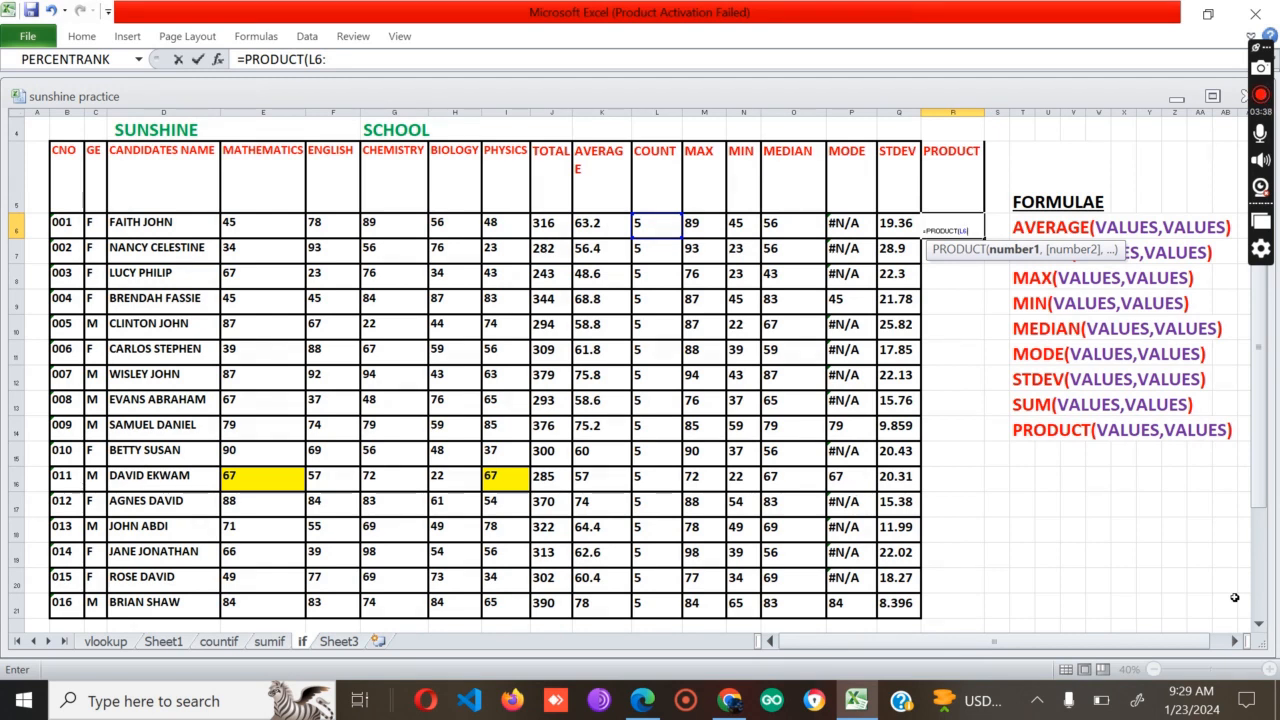
key("BackSpace")
type("*Q")
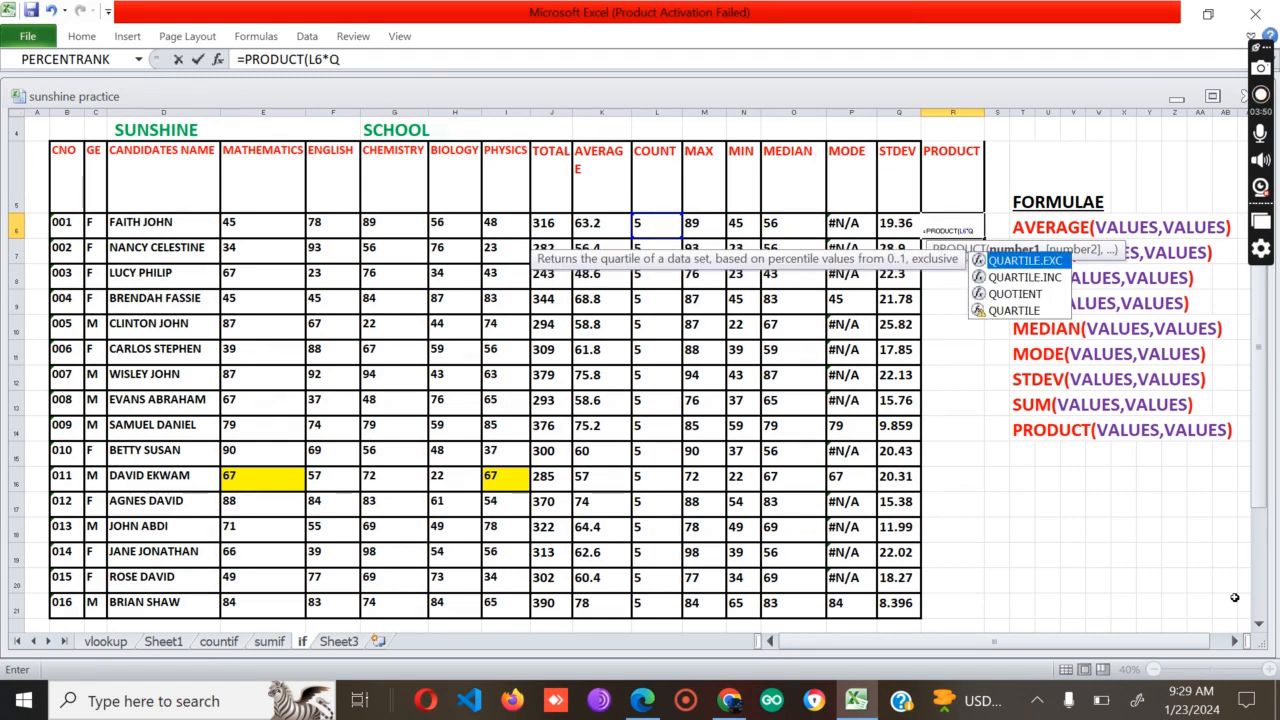
type("6")
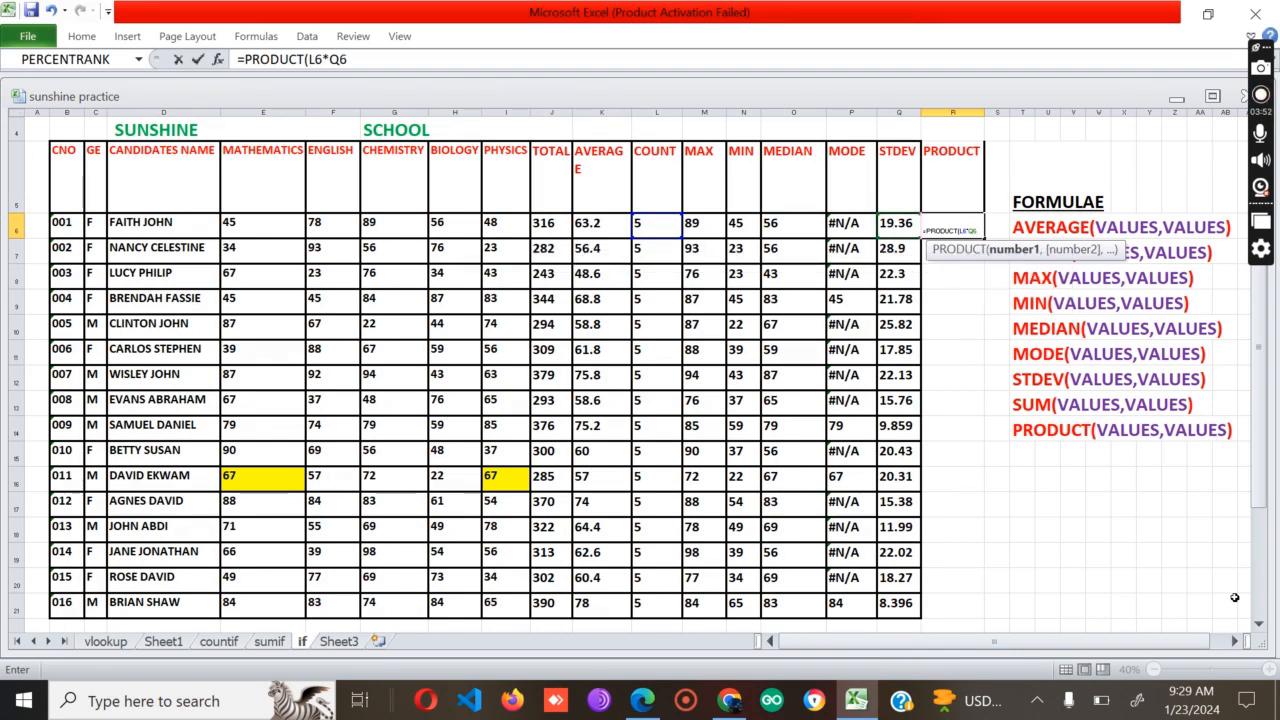
key("BackSpace")
key("BackSpace")
key("BackSpace")
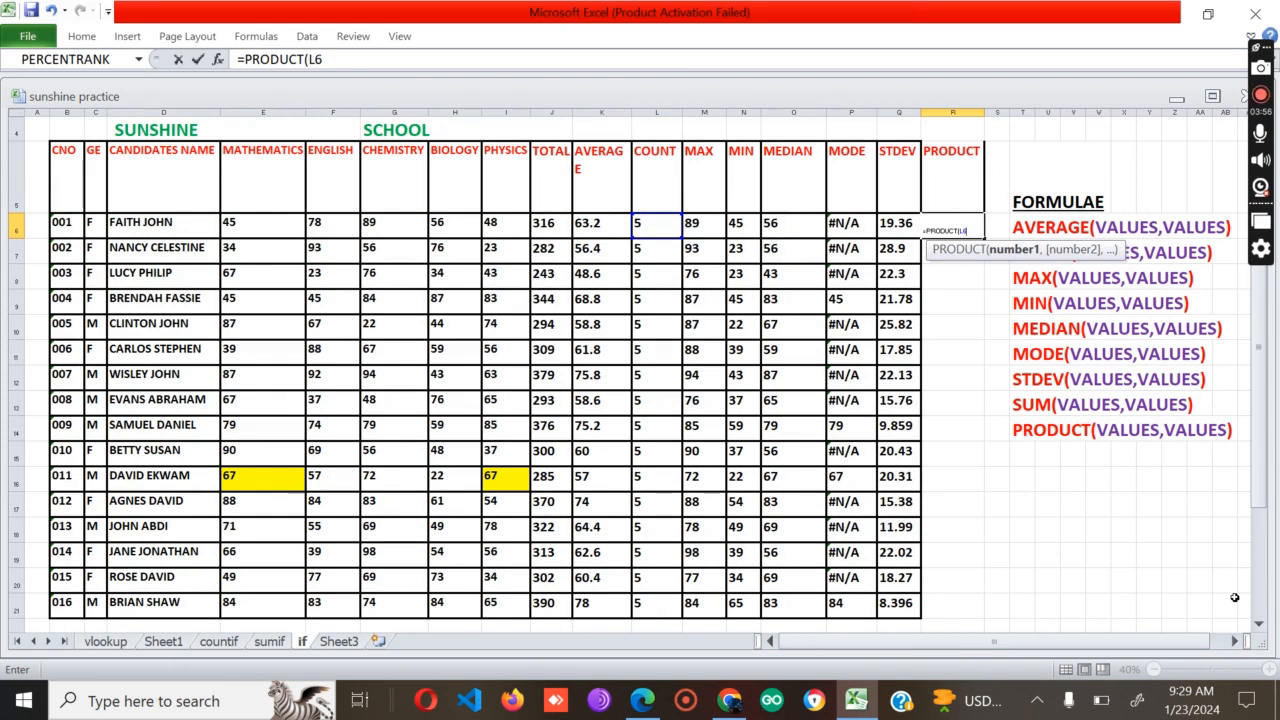
Complete the PRODUCT formula in R6 so that it multiplies the range L6:M6
type(":M")
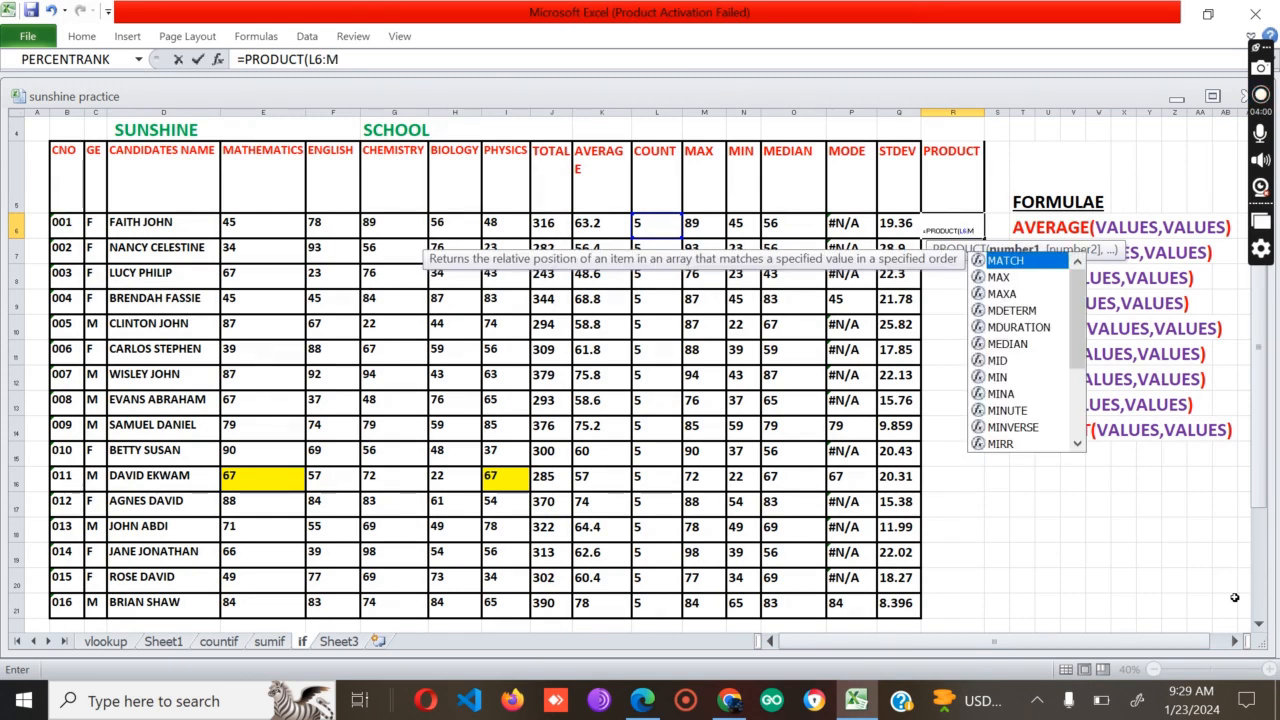
type("6")
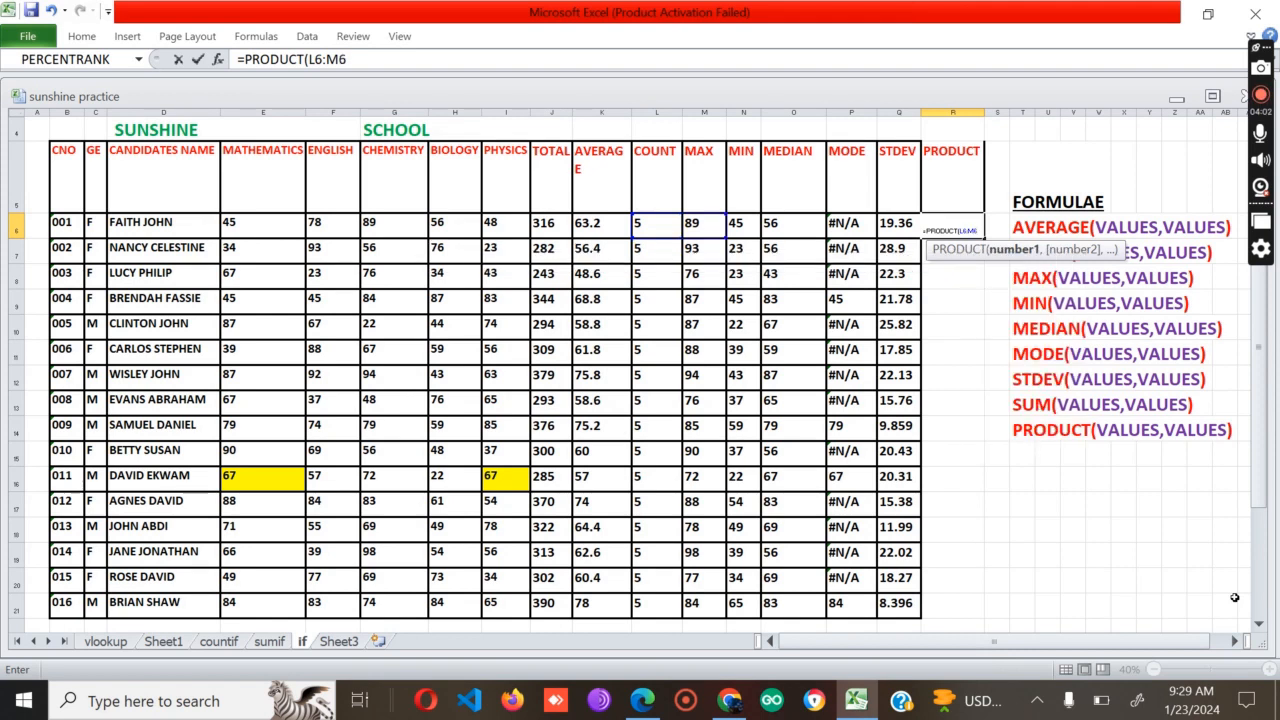
type(")")
key("Return")
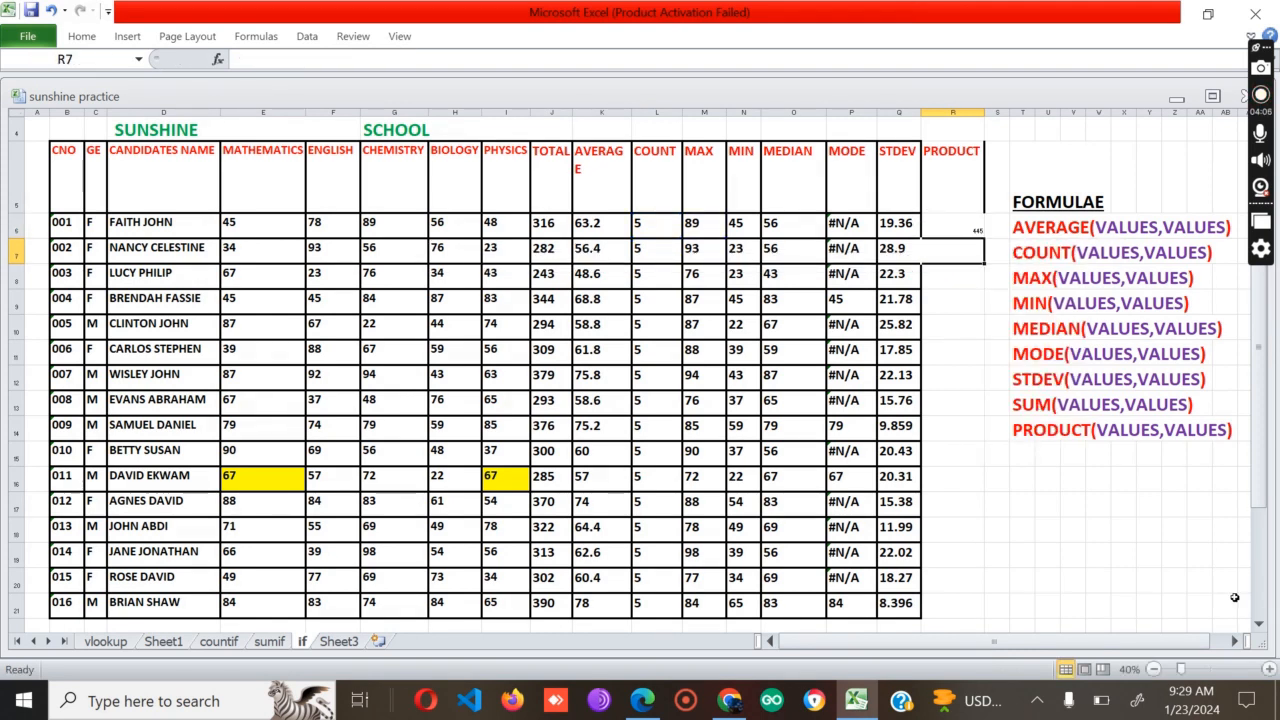
Copy the formatting of the first STDEV cell, Q6, onto the PRODUCT cells R6 through R21
left_click(896, 221)
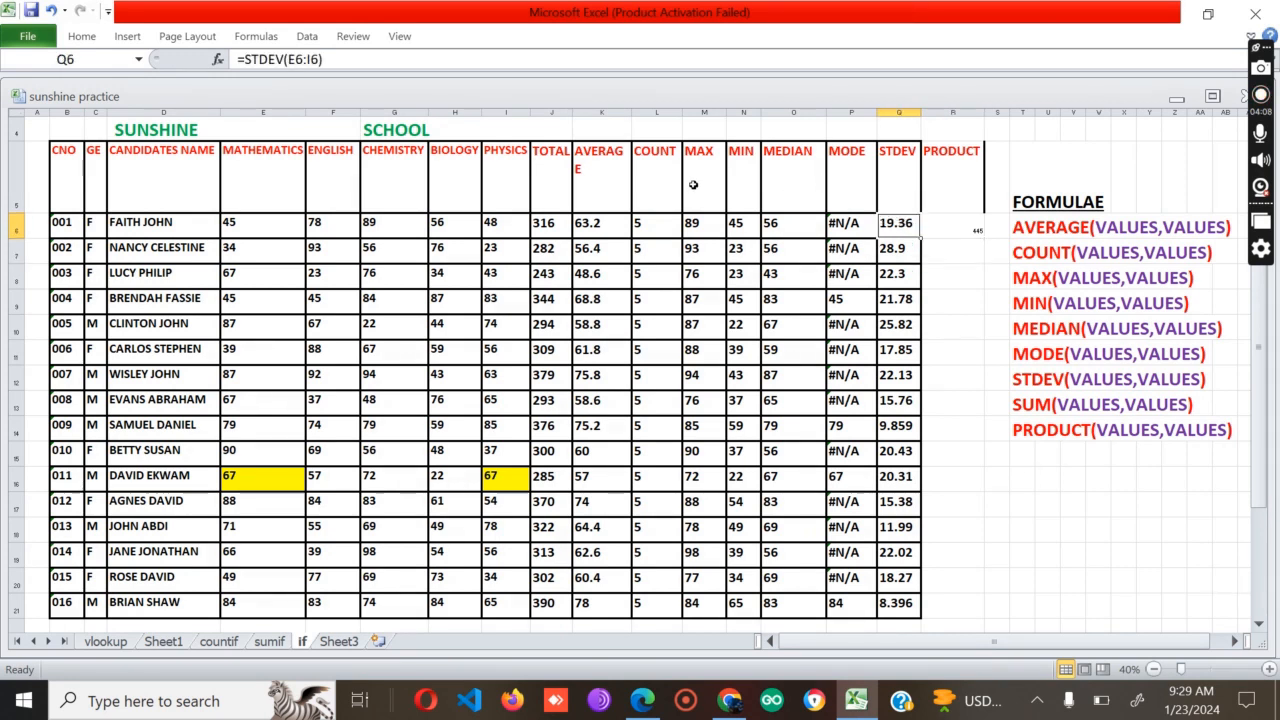
left_click(84, 40)
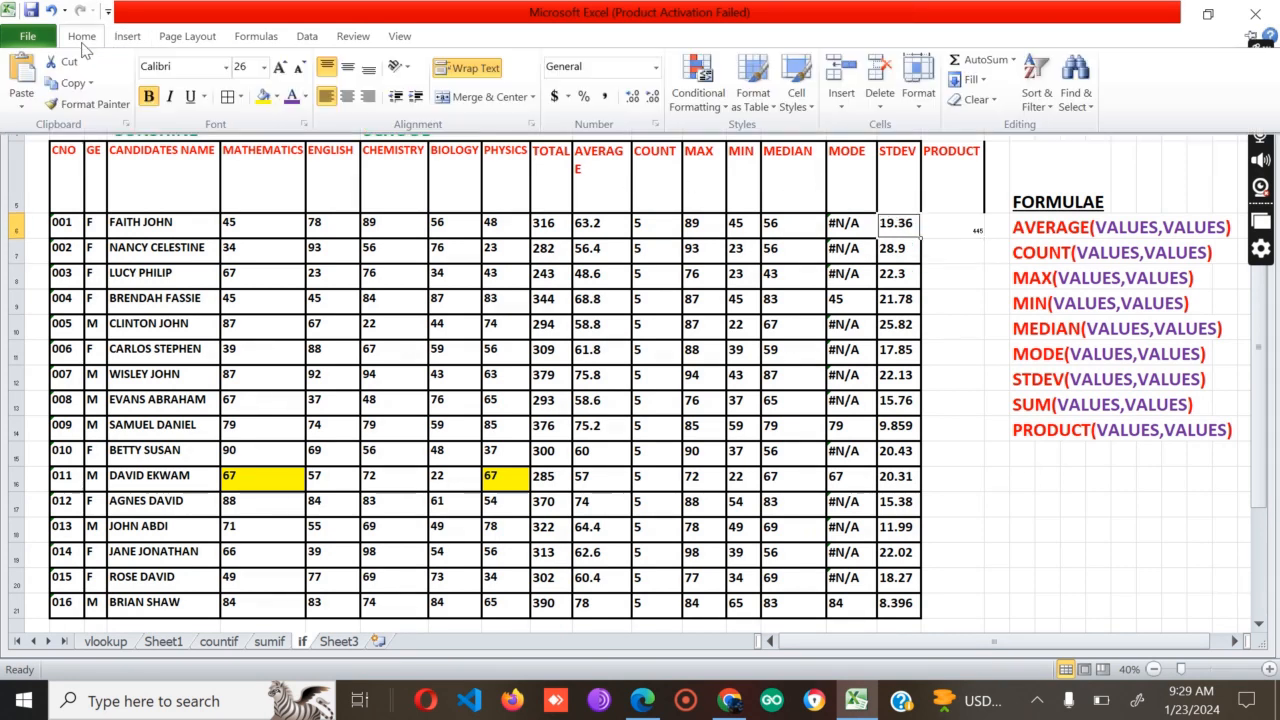
left_click(88, 103)
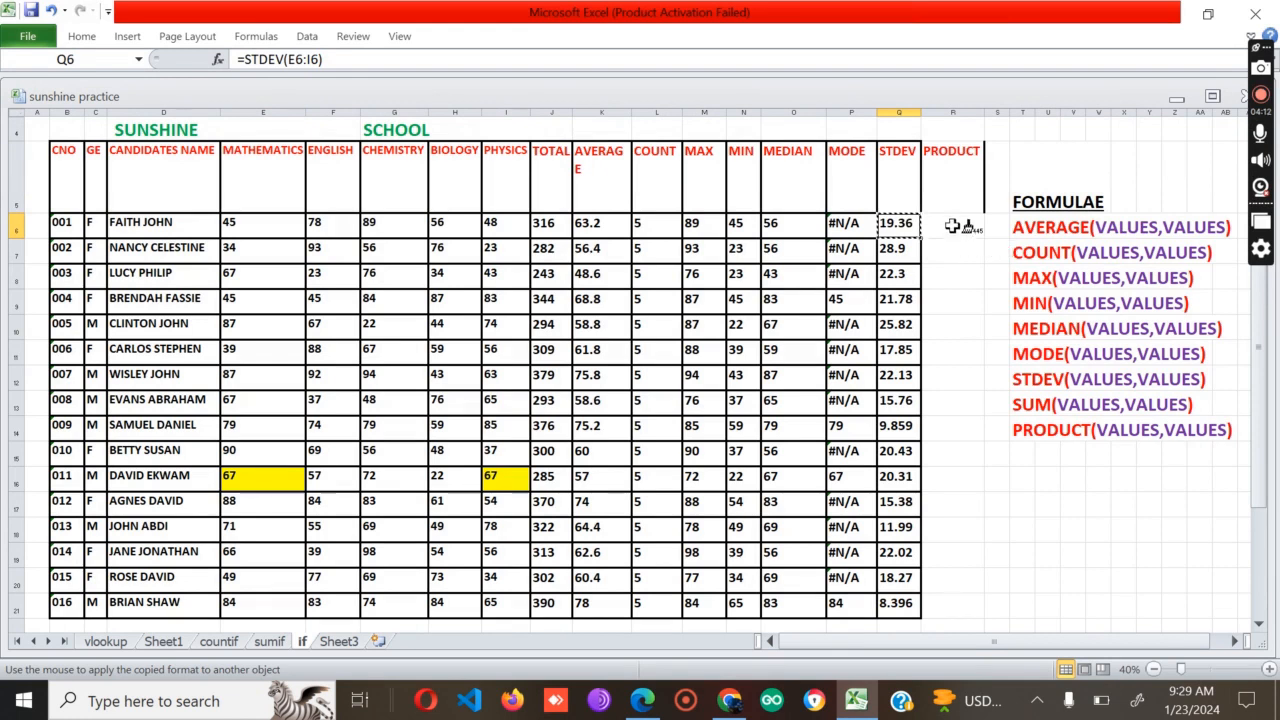
left_click_drag(952, 226, 955, 612)
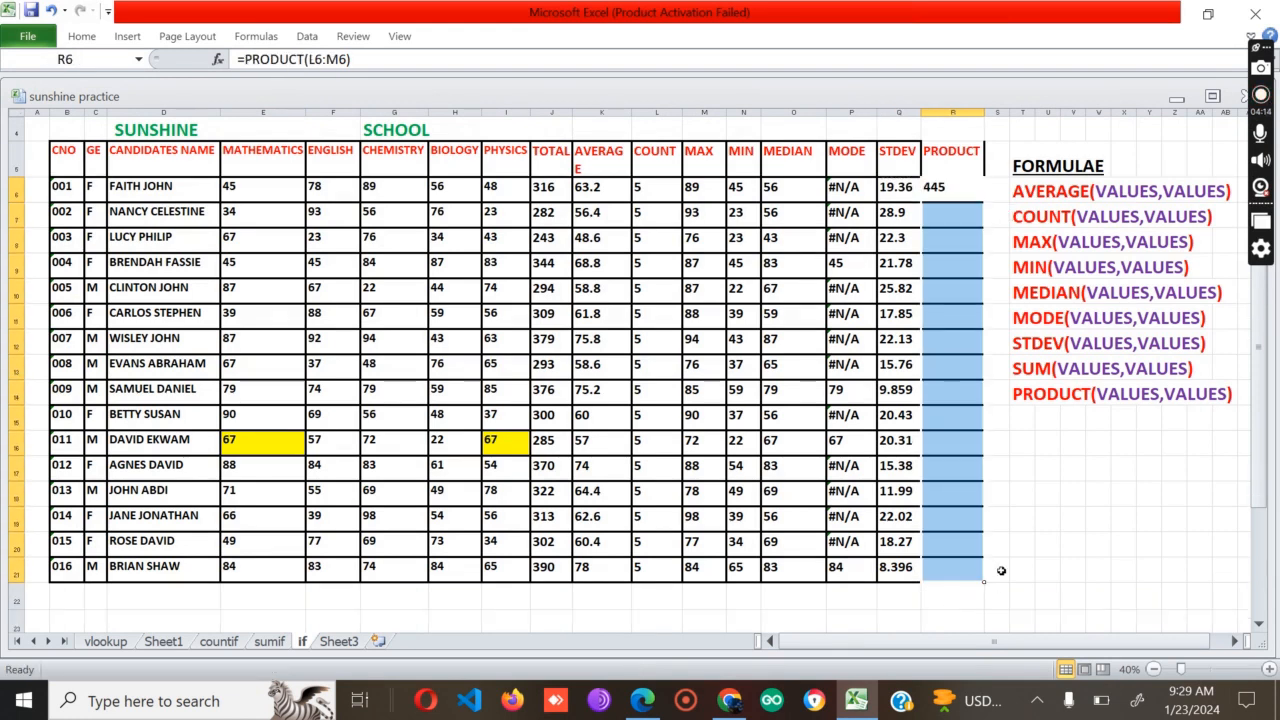
left_click(1017, 520)
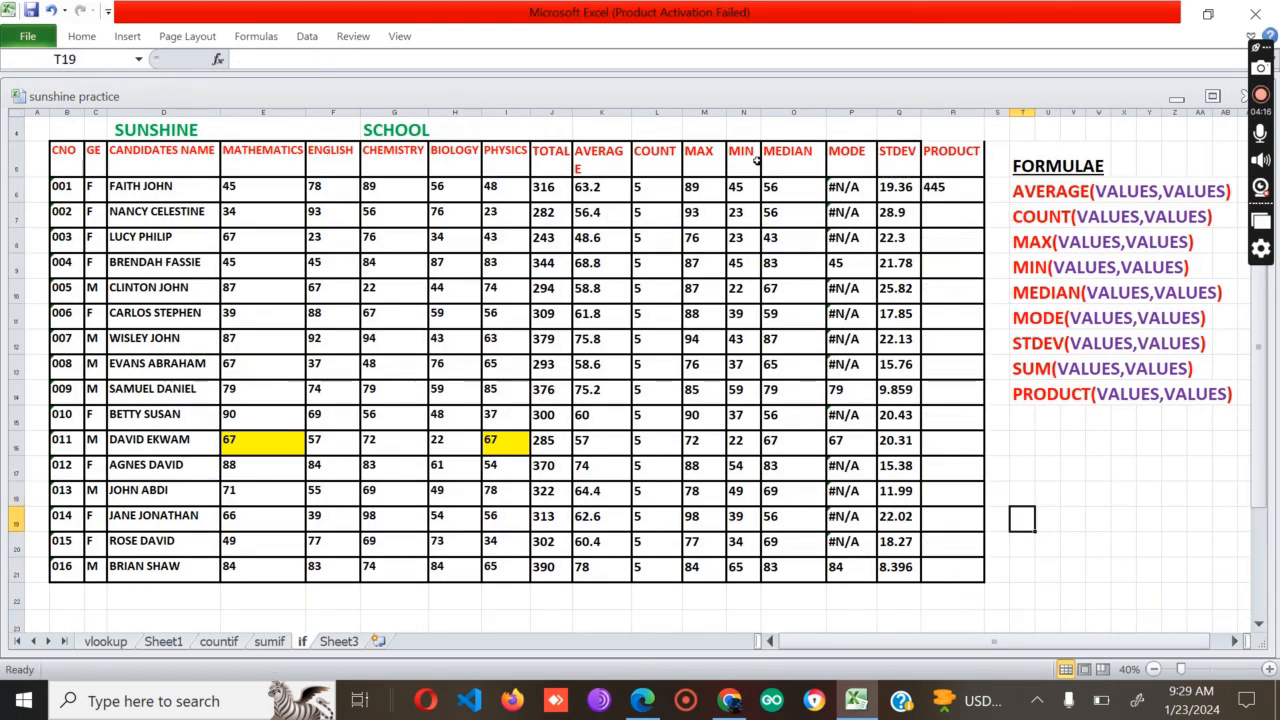
Check the first candidate's COUNT and MAX cells and enter the multiplication formula =L6*M6 in cell R7
left_click(651, 189)
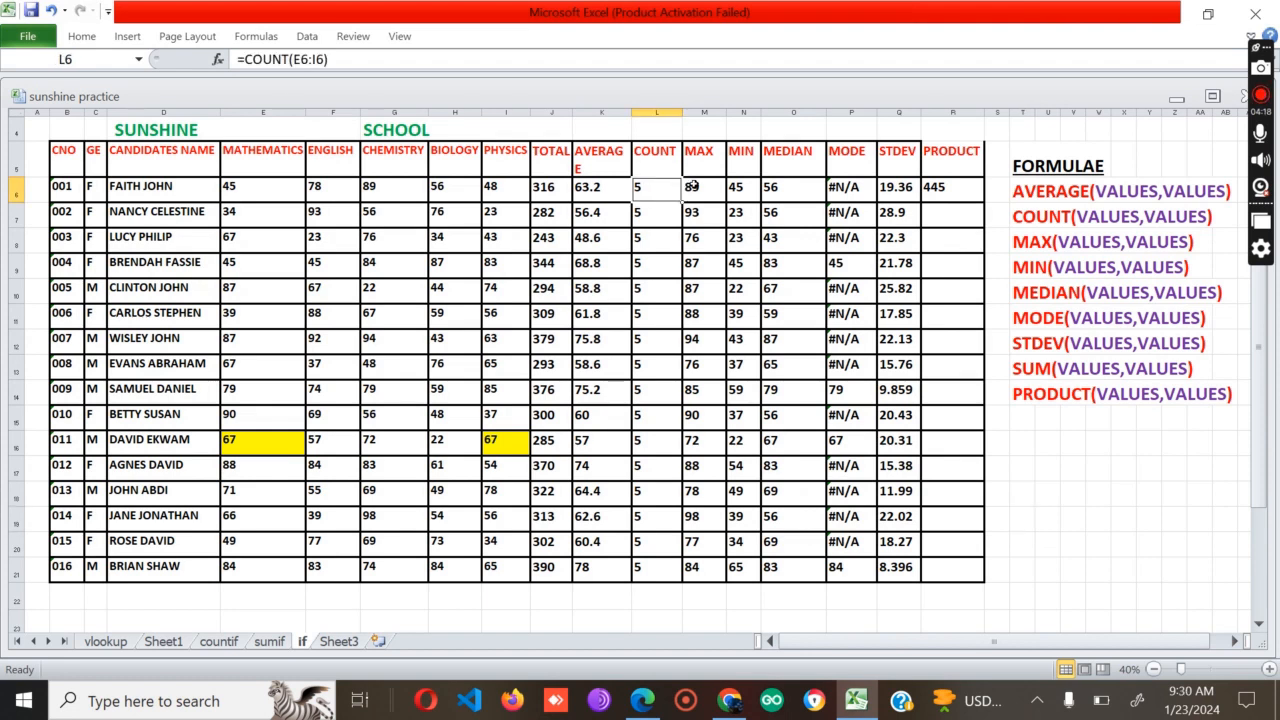
left_click(697, 189)
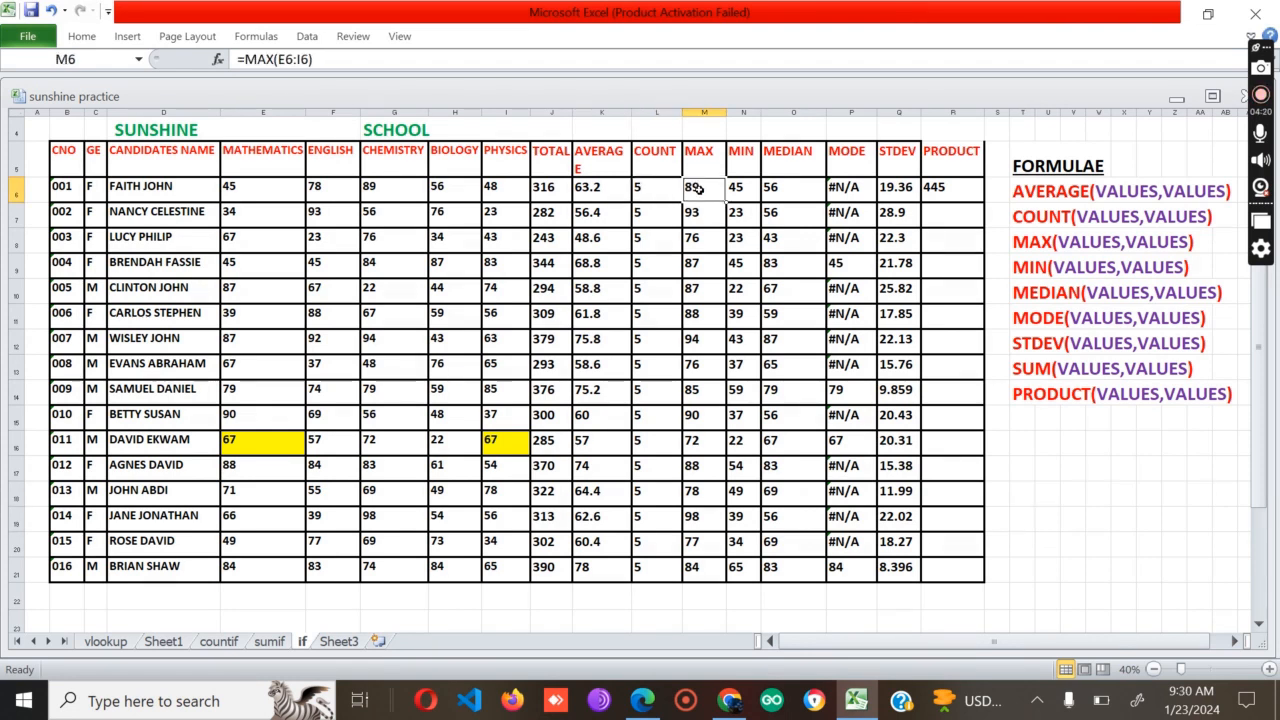
left_click(651, 189)
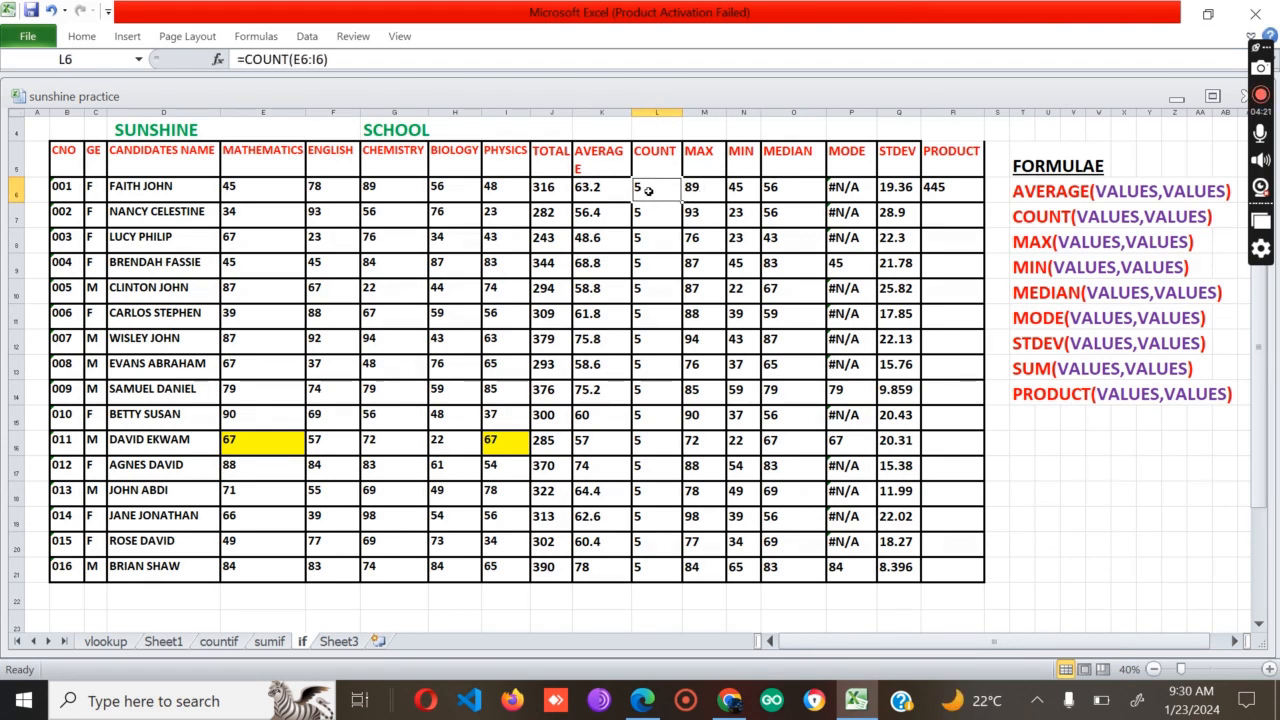
left_click(712, 196)
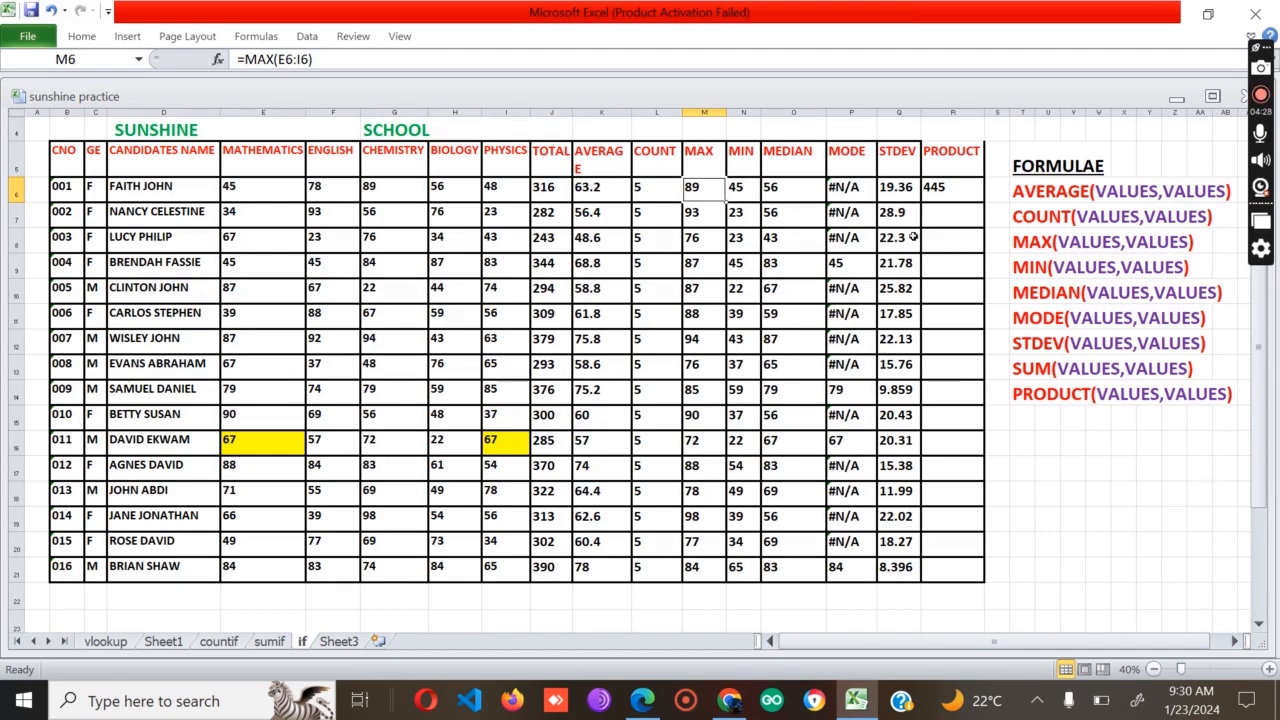
double_click(952, 216)
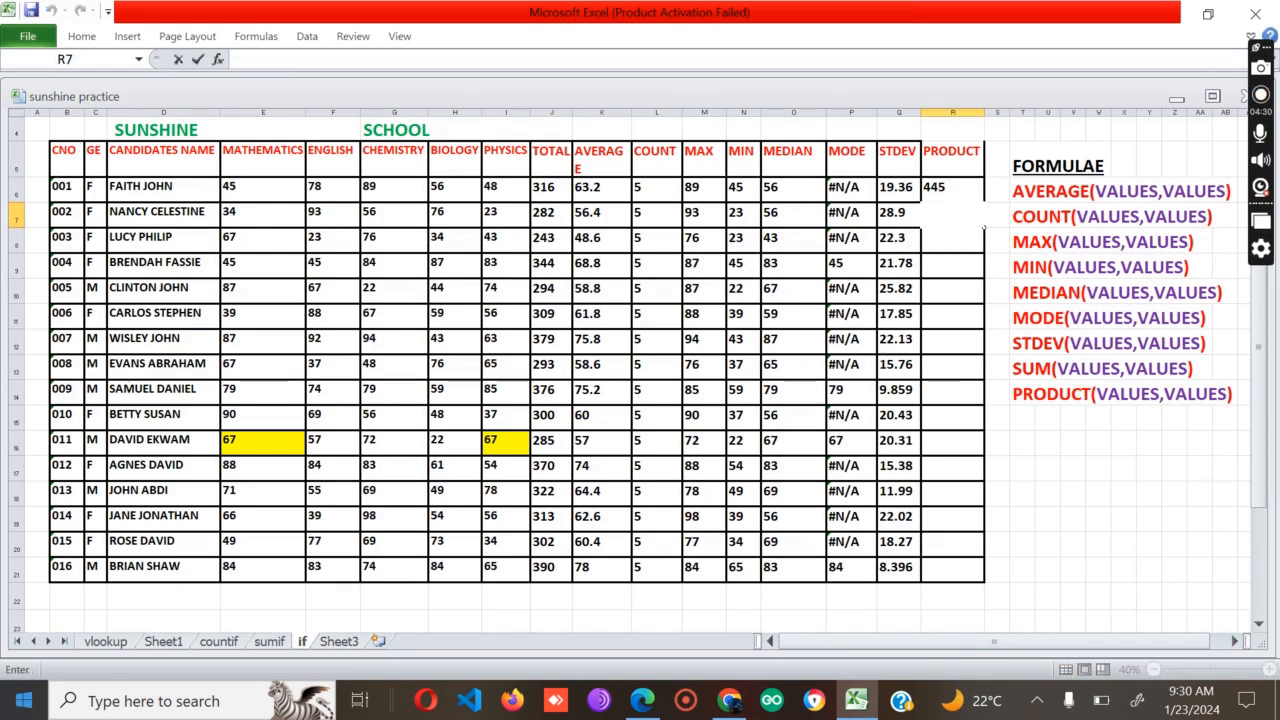
type("=")
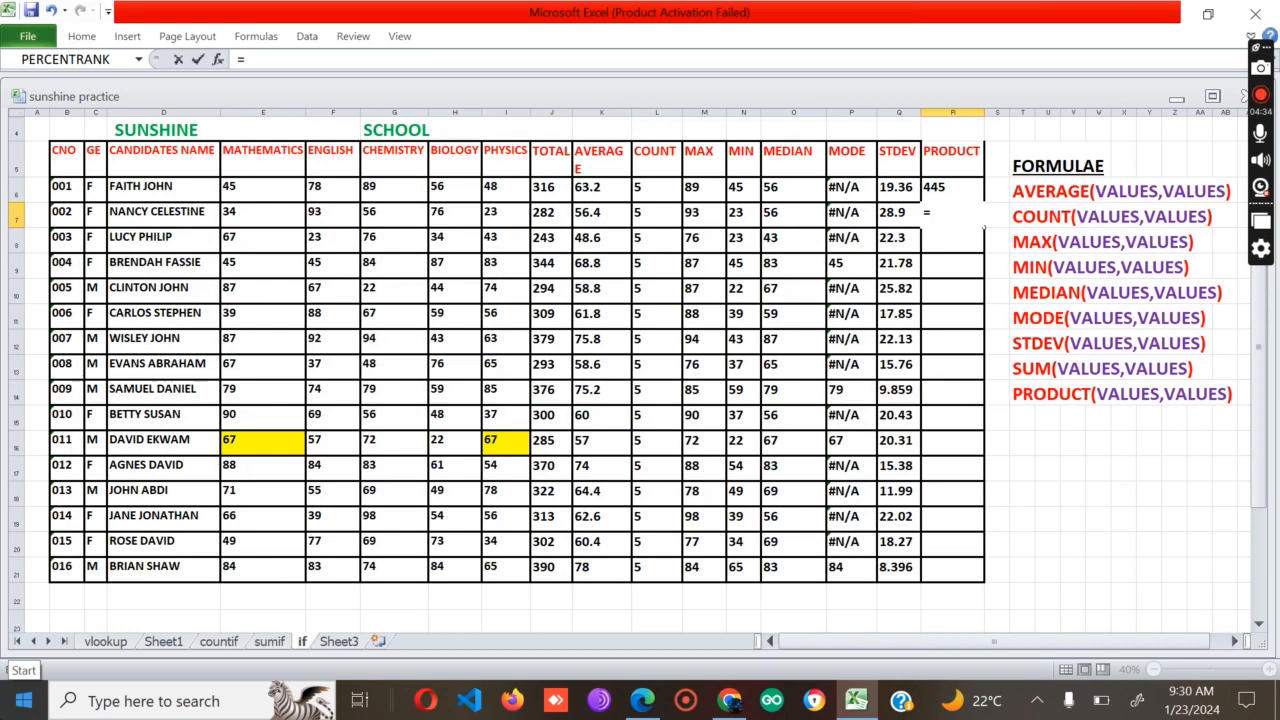
type("L6")
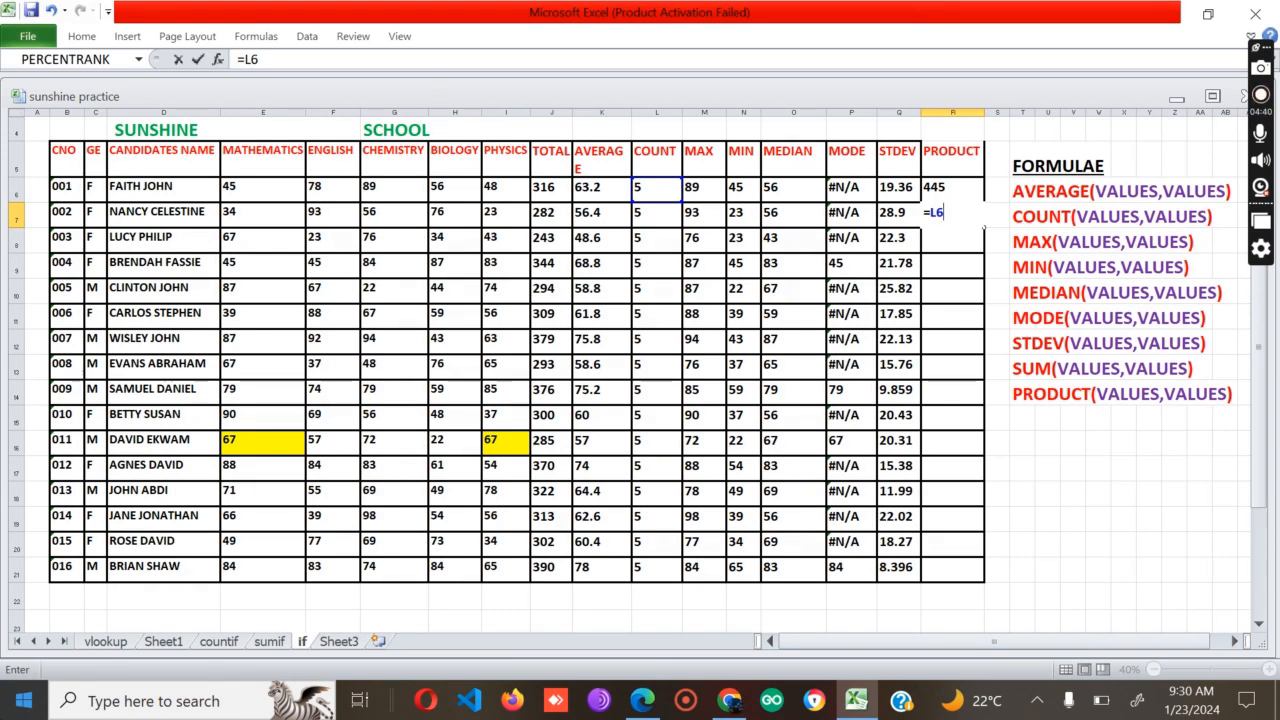
type("*M6")
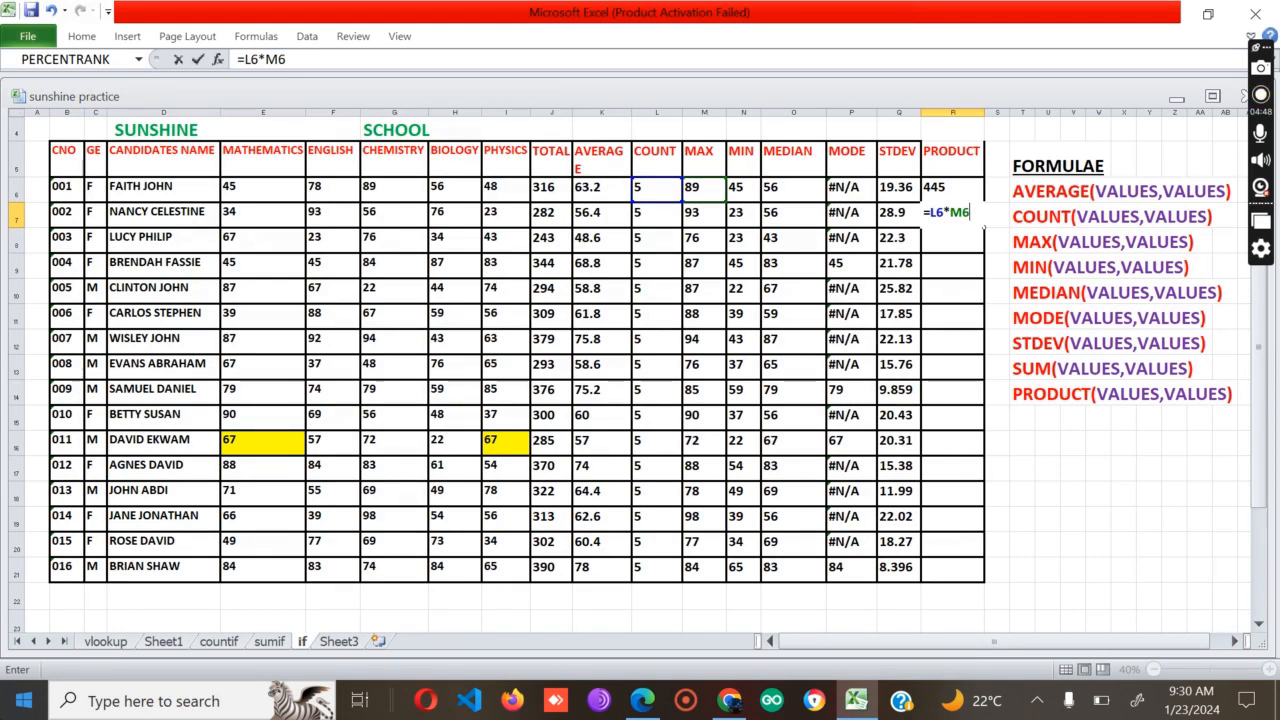
key("Return")
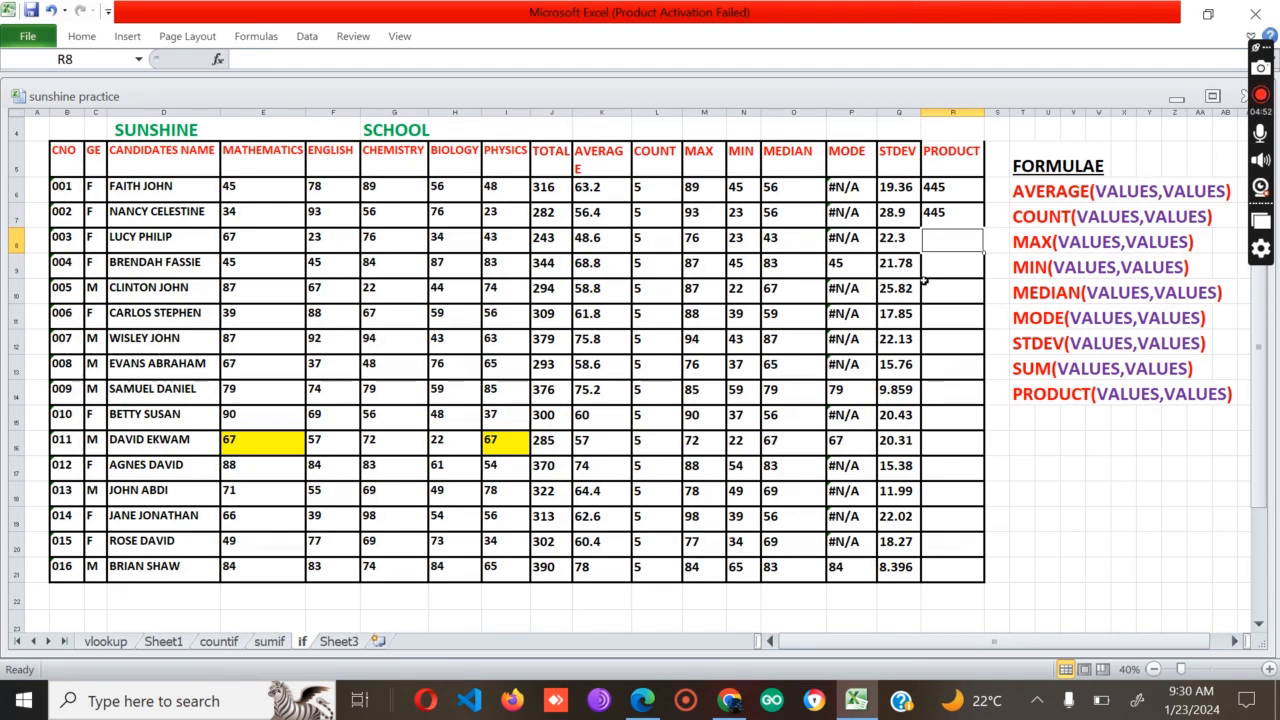
Fill the multiplication formula from R7 down through R21 in the PRODUCT column
left_click(968, 216)
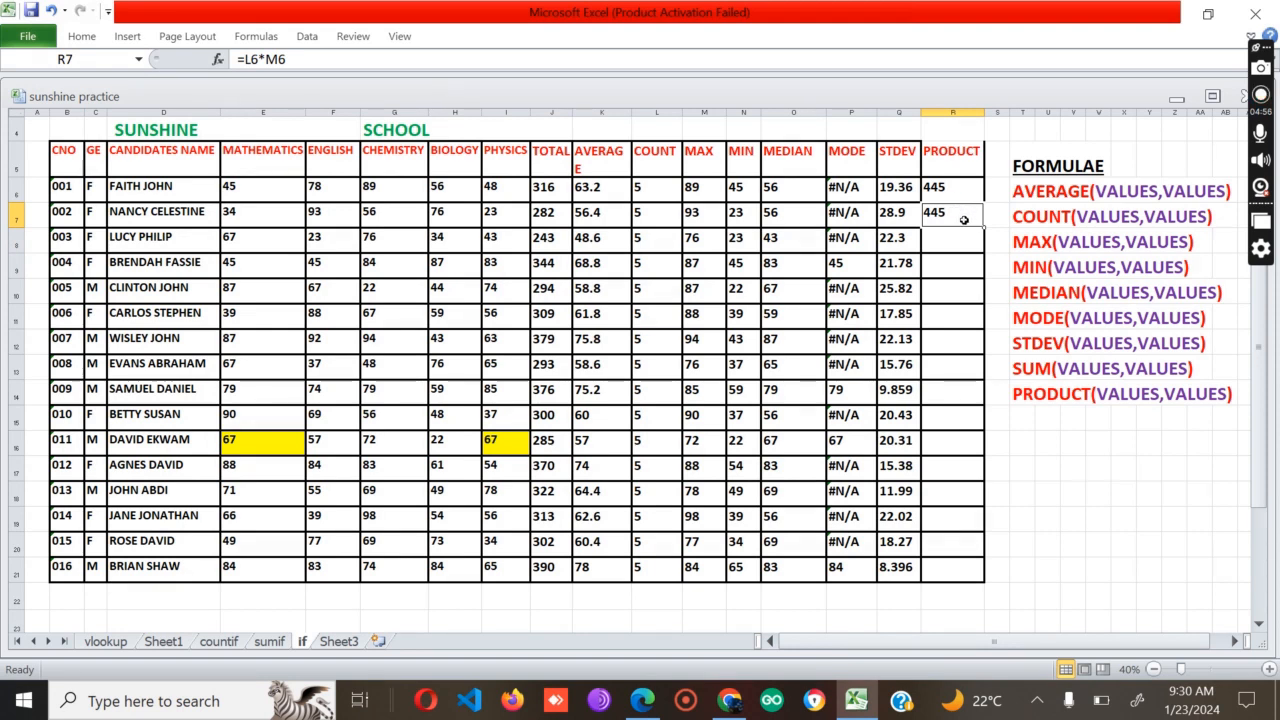
left_click_drag(984, 226, 983, 572)
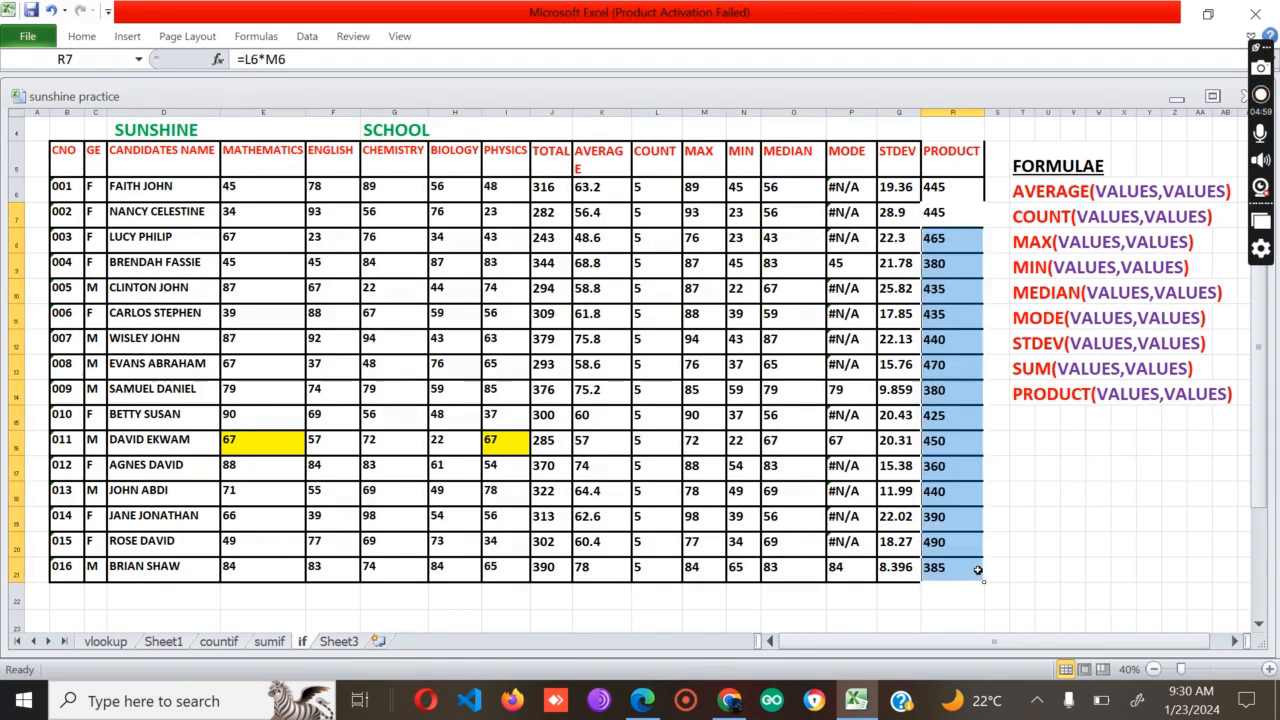
left_click(1030, 490)
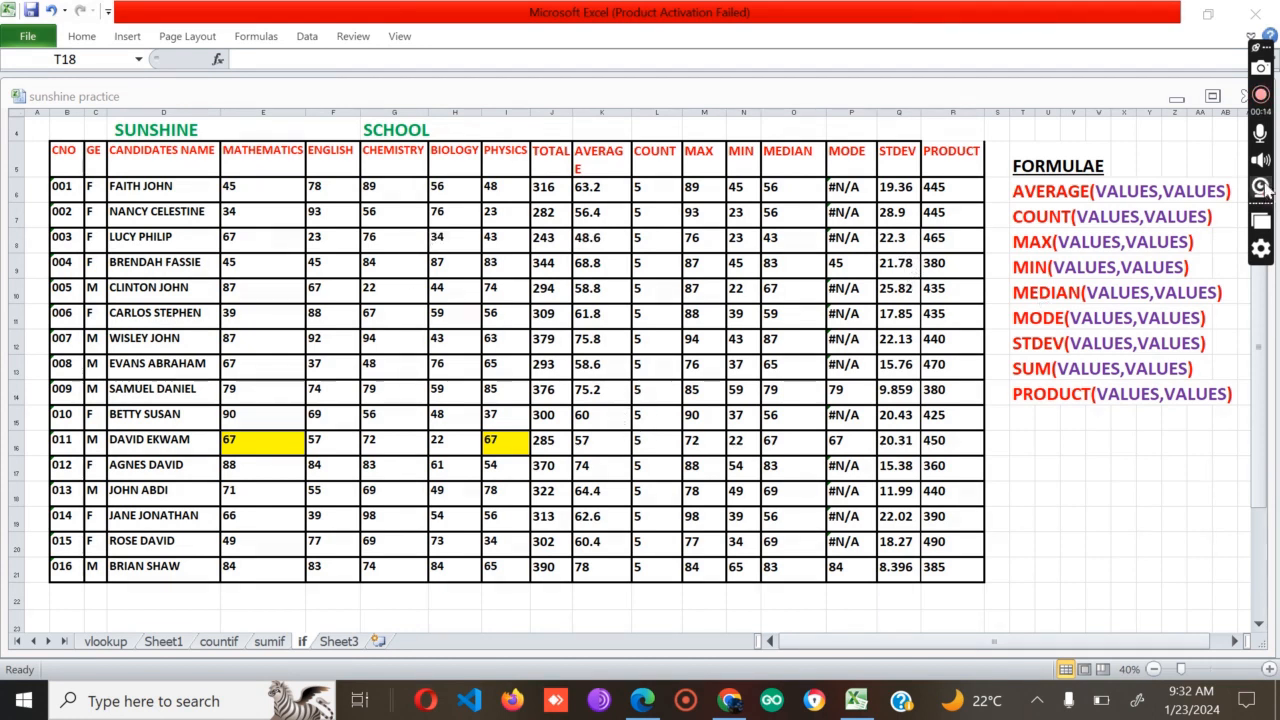
Review the FORMULAE list beside the table, going through the functions from AVERAGE down to STDEV
left_click(1058, 191)
left_click(1047, 218)
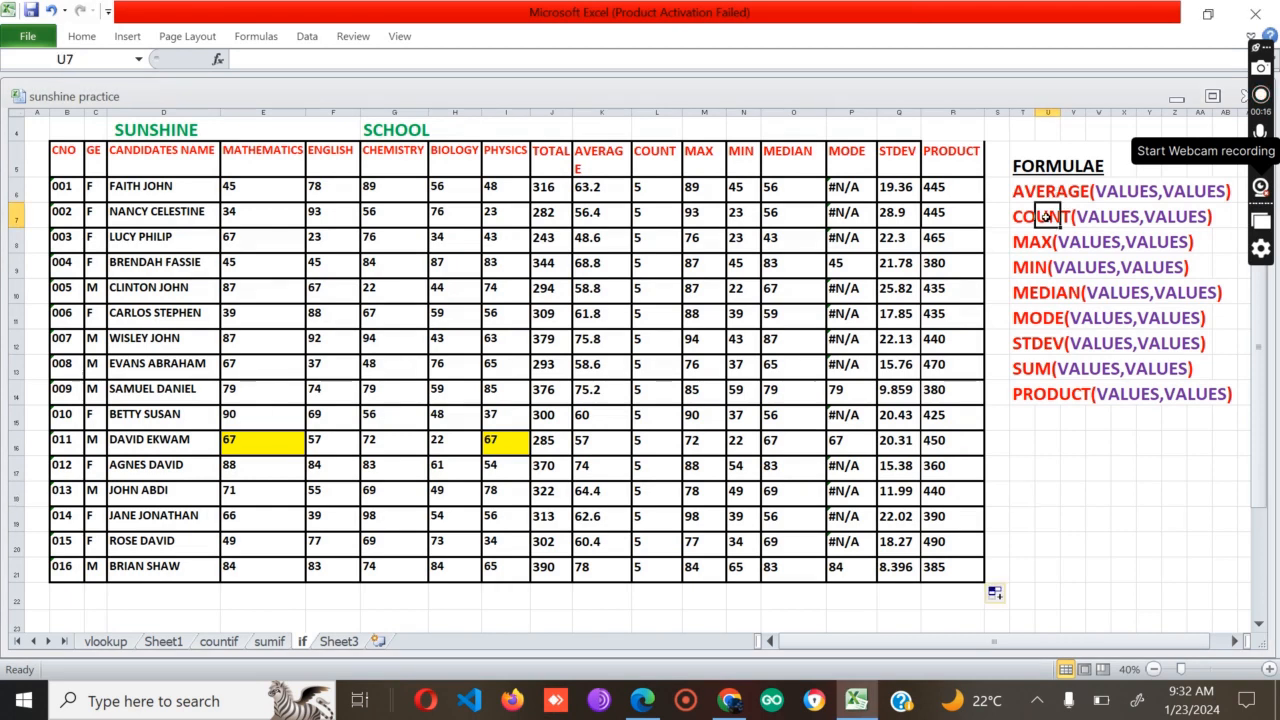
left_click(1029, 243)
left_click(1030, 264)
left_click(1040, 297)
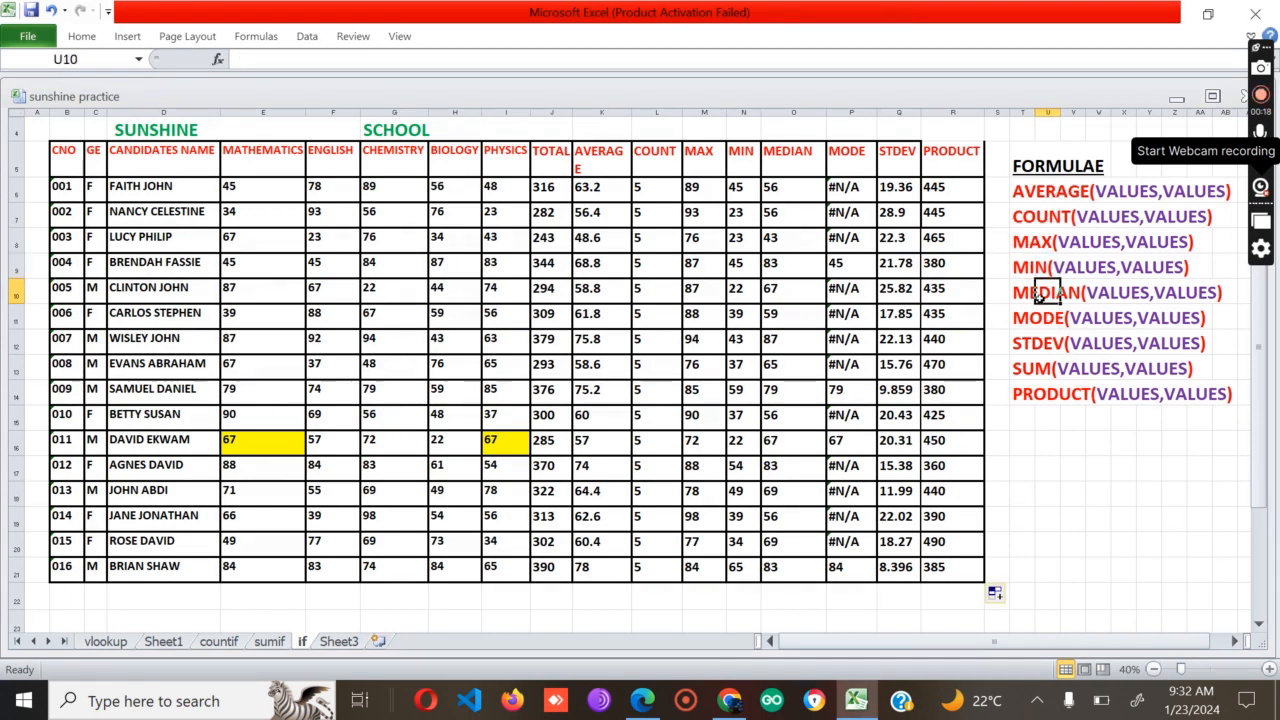
left_click(1040, 334)
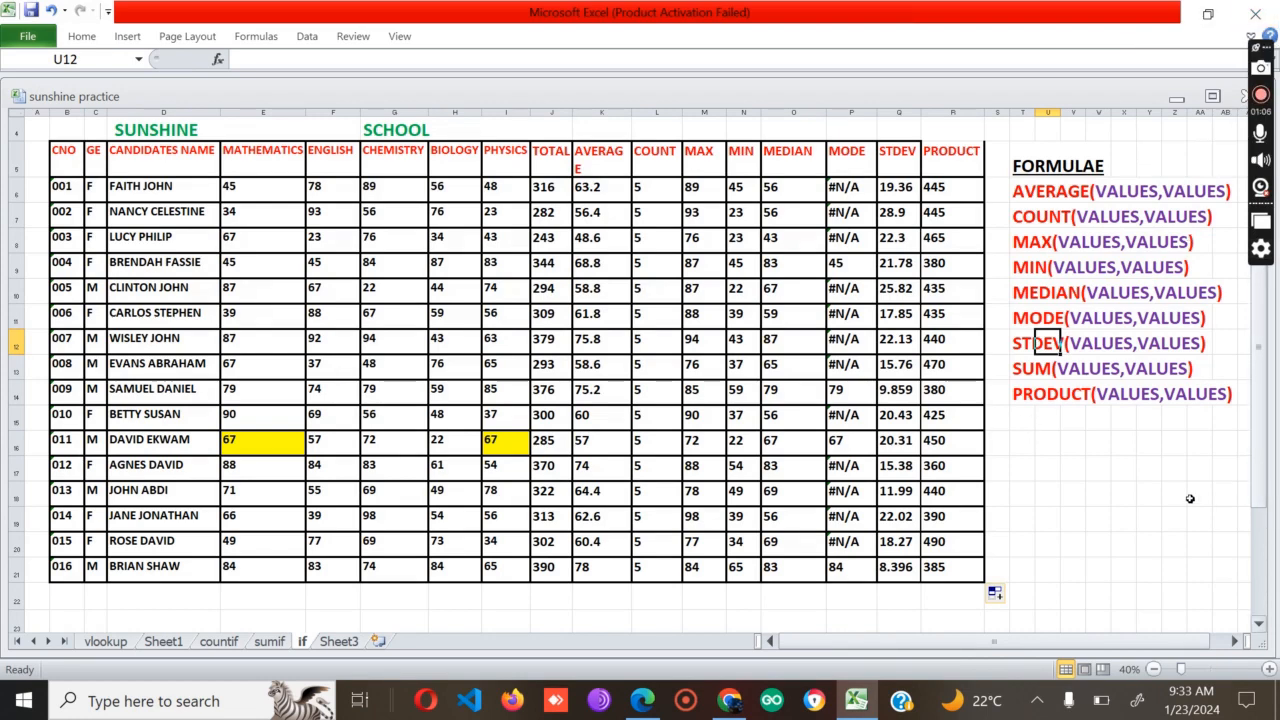
scroll(991, 380, "down", 2)
scroll(1000, 345, "up", 2)
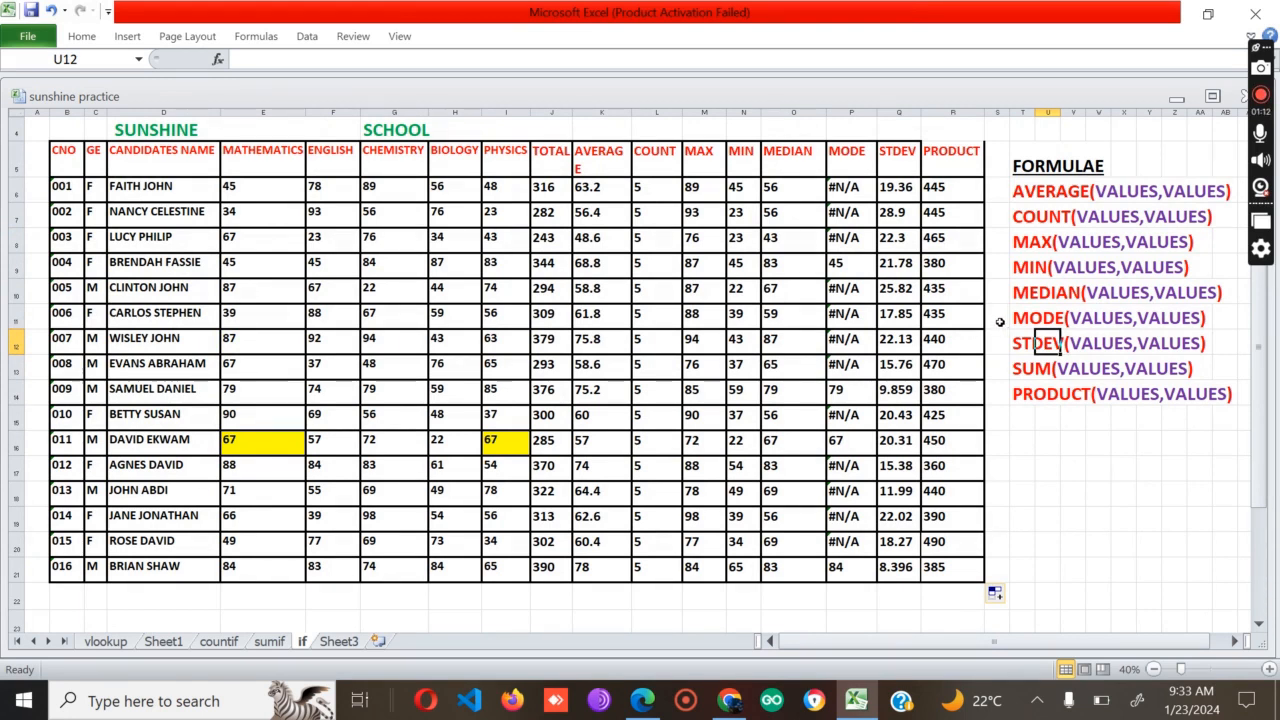
scroll(507, 390, "down", 2)
scroll(490, 392, "up", 2)
View the sumif worksheet and the countif worksheet with their formula notes
left_click(268, 641)
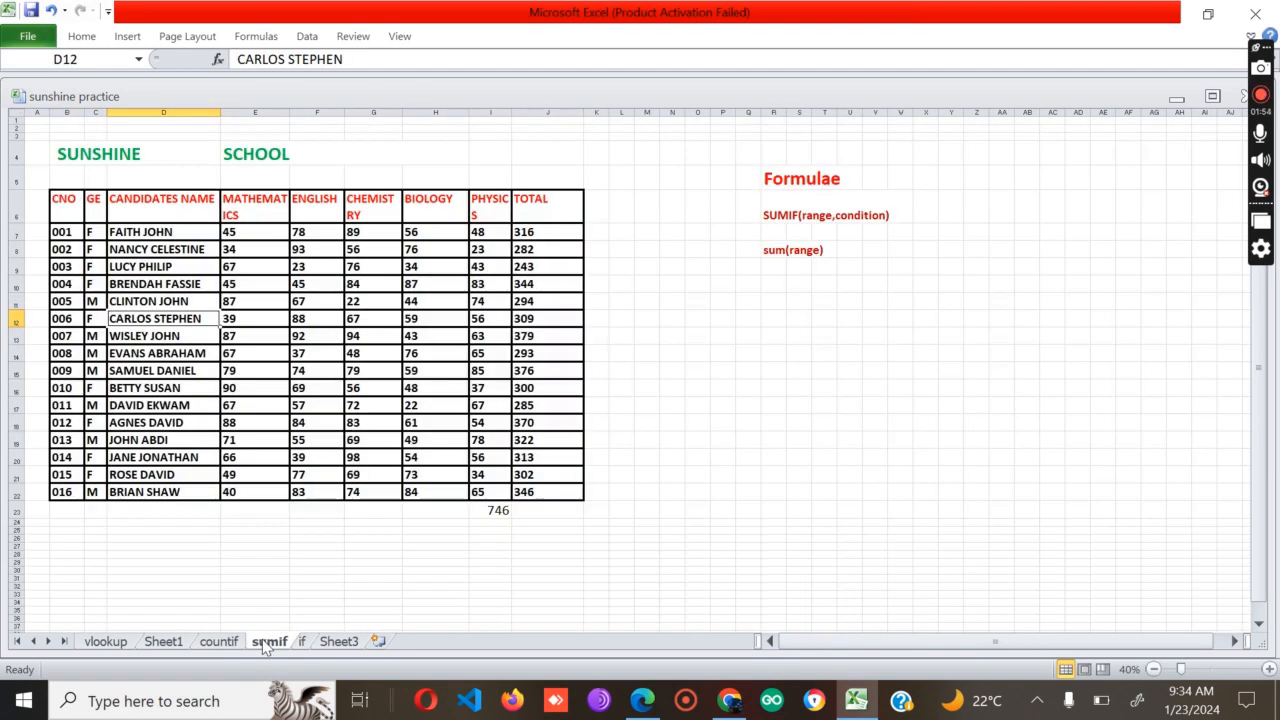
left_click(217, 642)
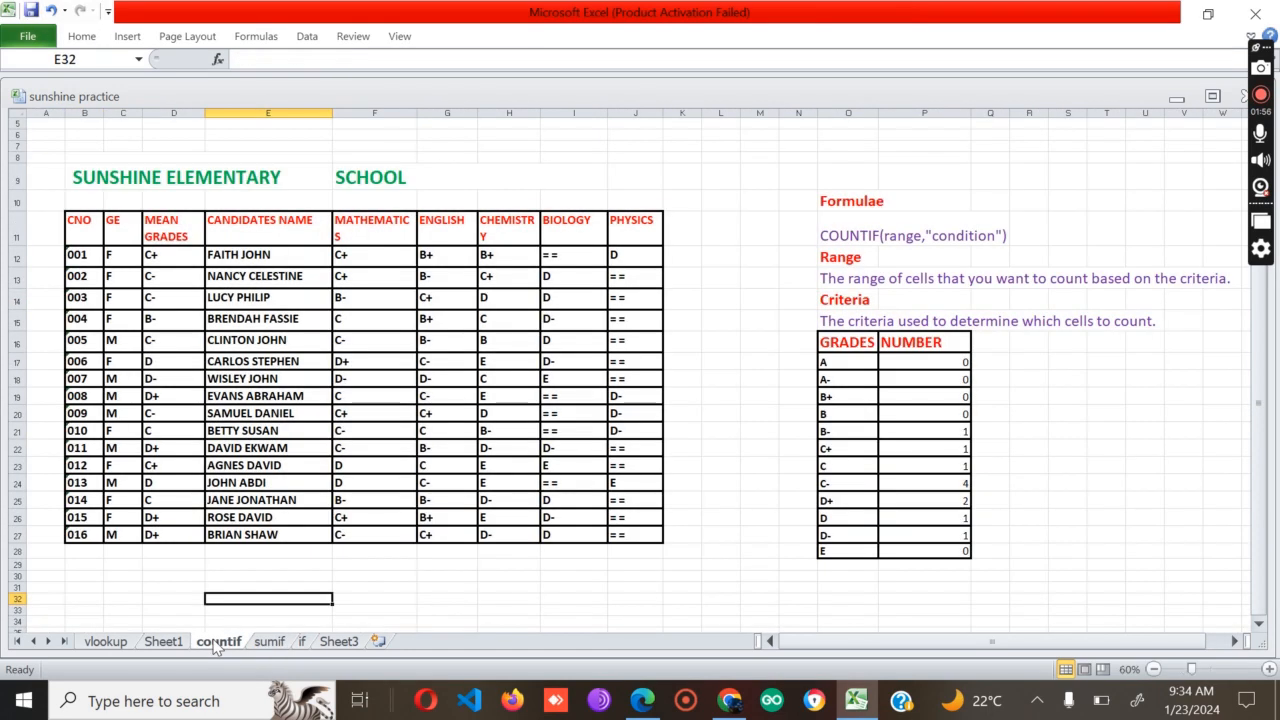